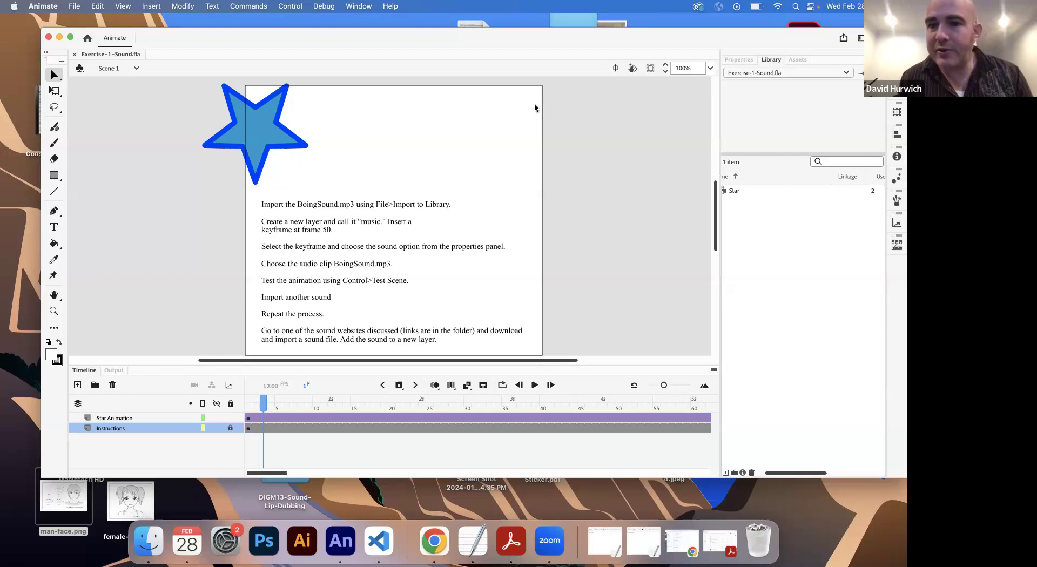
Step: Widen the Library panel to show more of its item columns
{"action": "left_click_drag", "start_coordinate": [721, 240], "coordinate": [669, 242]}
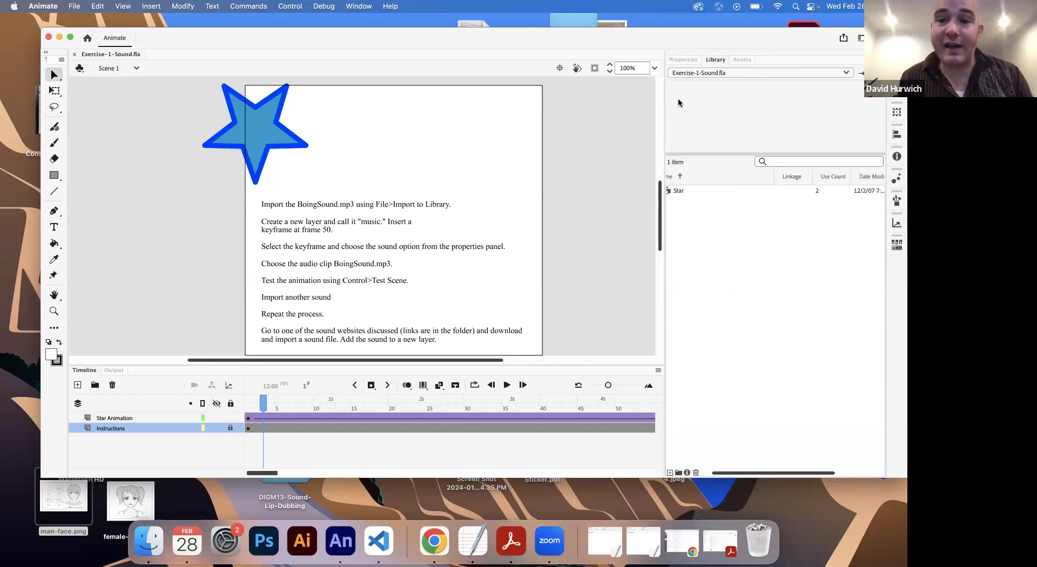
{"action": "left_click_drag", "start_coordinate": [724, 473], "coordinate": [650, 473]}
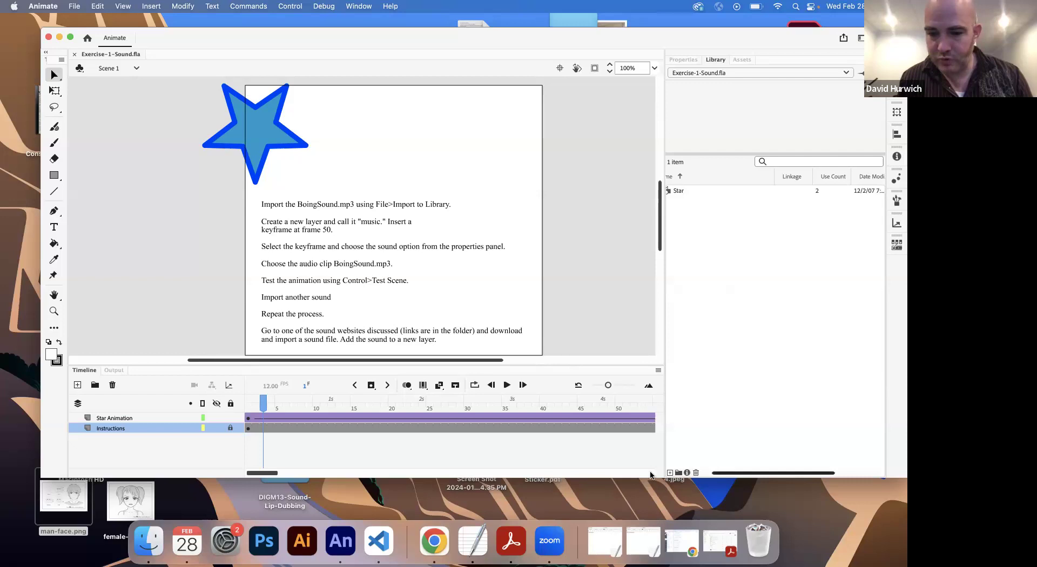
Step: Switch to the urk.rtf note in TextEdit, clear its text and enlarge the font size to 39
{"action": "left_click", "coordinate": [472, 537]}
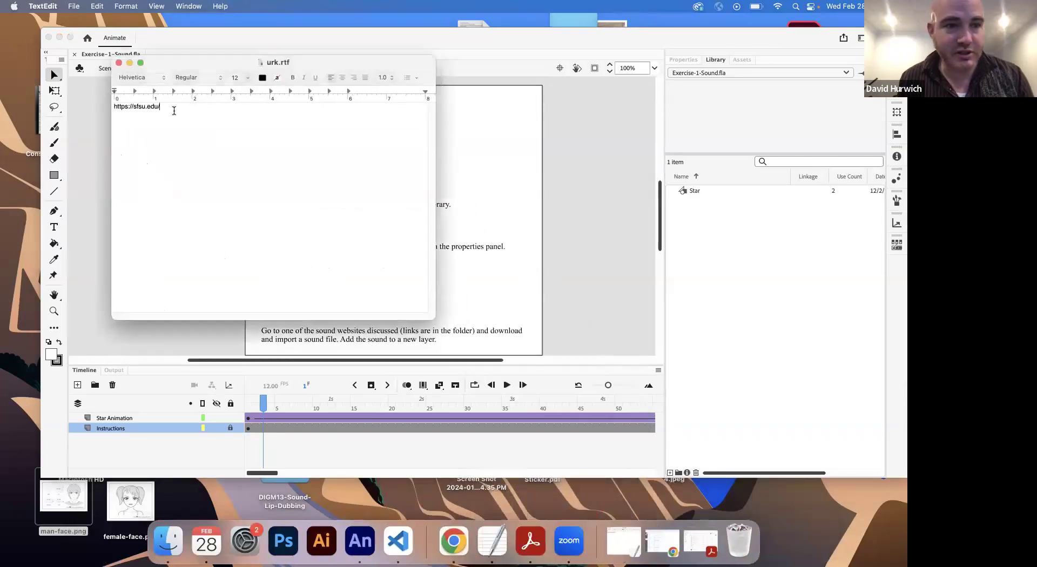
{"action": "key", "text": "BackSpace"}
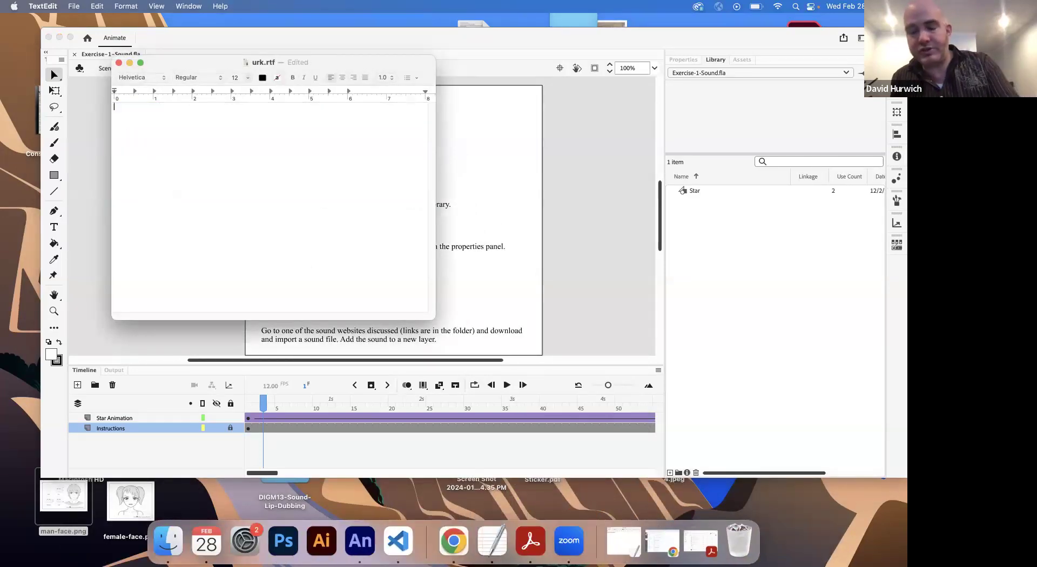
{"action": "key", "text": "super+plus"}
{"action": "key", "text": "super+plus"}
{"action": "key", "text": "super+plus"}
{"action": "key", "text": "super+plus"}
{"action": "key", "text": "super+plus"}
{"action": "key", "text": "super+plus"}
{"action": "key", "text": "super+plus"}
{"action": "key", "text": "super+plus"}
{"action": "key", "text": "super+plus"}
{"action": "key", "text": "super+plus"}
{"action": "key", "text": "super+plus"}
{"action": "key", "text": "super+plus"}
{"action": "key", "text": "super+plus"}
{"action": "key", "text": "super+plus"}
{"action": "key", "text": "super+plus"}
{"action": "key", "text": "super+plus"}
{"action": "key", "text": "super+plus"}
{"action": "key", "text": "super+plus"}
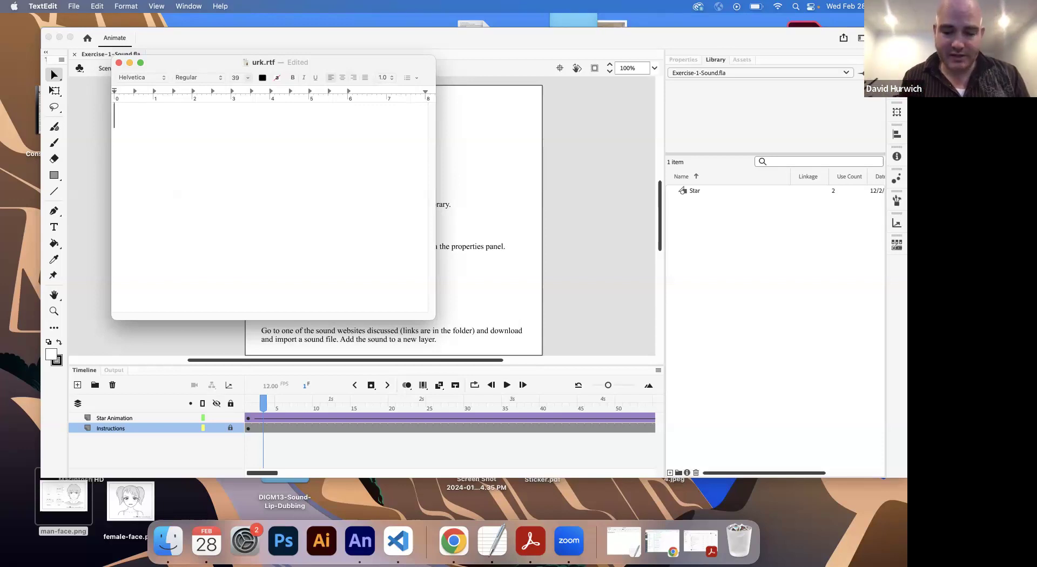
Step: List the audio formats .mp3 and .wav on separate lines of the note
{"action": "type", "text": ".mpe"}
{"action": "key", "text": "BackSpace"}
{"action": "type", "text": "3"}
{"action": "key", "text": "Return"}
{"action": "type", "text": ".wav"}
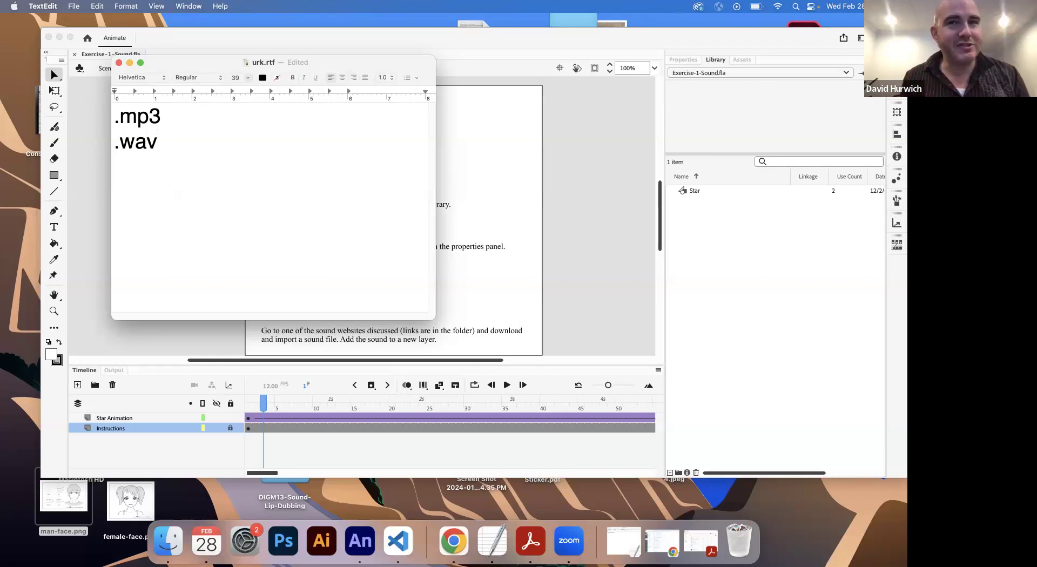
Step: Add .aiff, .flack and .aac below a blank line in the note, then highlight the .mp3 and .wav lines
{"action": "key", "text": "Return"}
{"action": "key", "text": "Return"}
{"action": "type", "text": ".aiff"}
{"action": "key", "text": "Return"}
{"action": "type", "text": ".v"}
{"action": "key", "text": "BackSpace"}
{"action": "type", "text": "flack"}
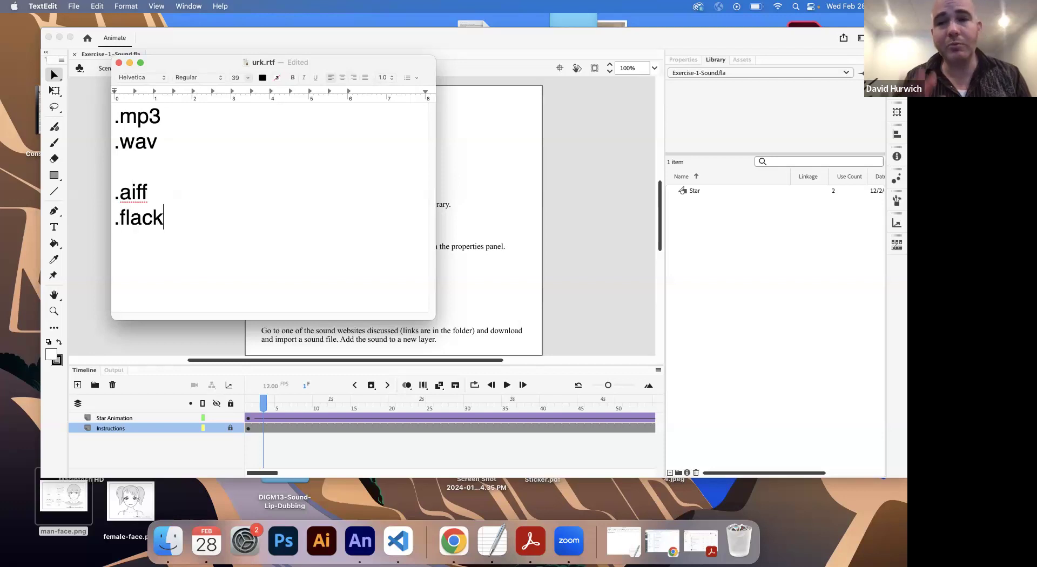
{"action": "key", "text": "Return"}
{"action": "type", "text": ".aac"}
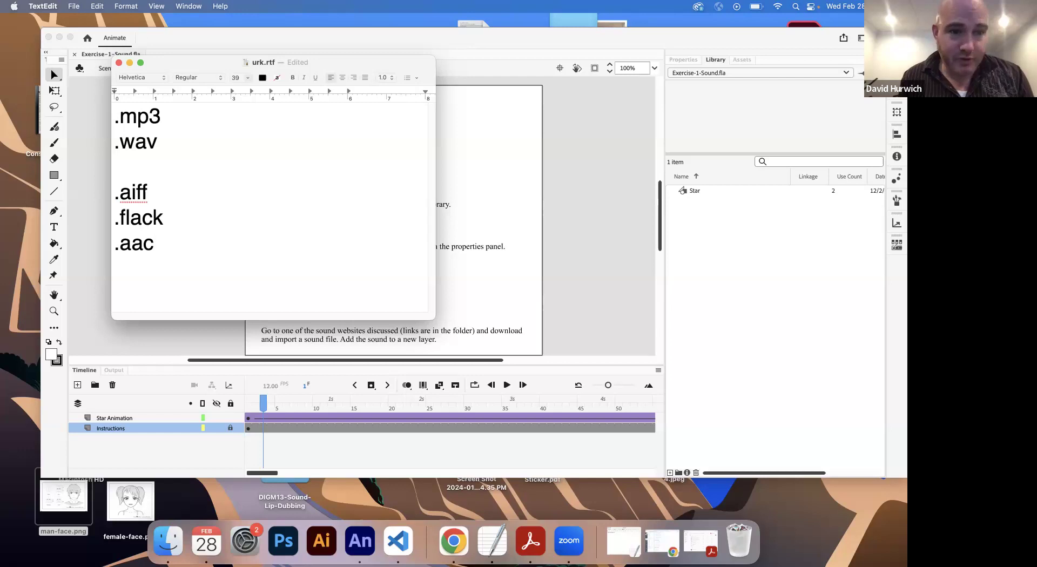
{"action": "left_click_drag", "start_coordinate": [187, 145], "coordinate": [119, 115]}
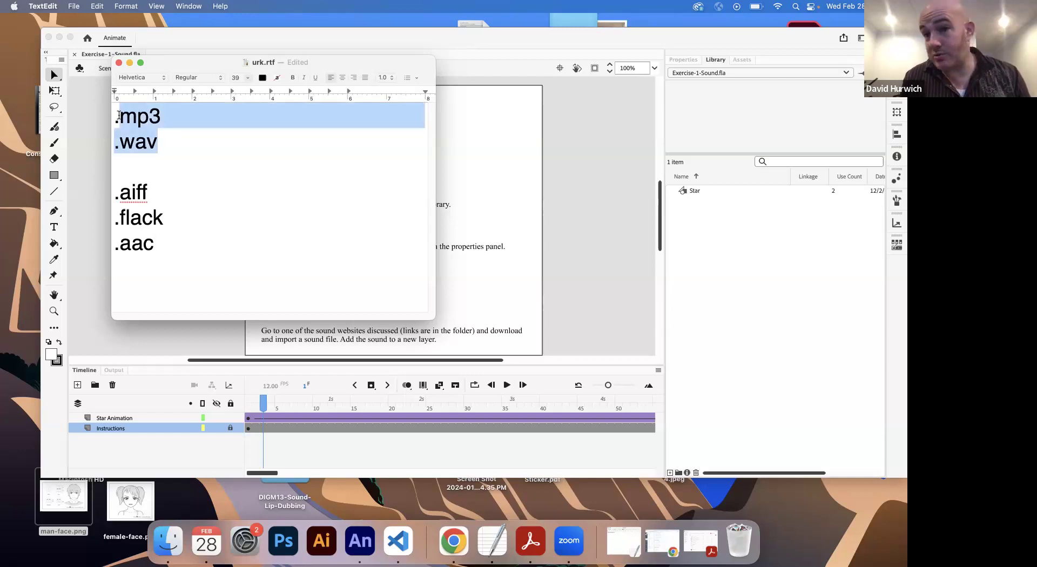
Step: Open the sound clips folder inside DIGM13-Sound-Lip-Dubbing in Finder and examine the audio files' formats
{"action": "left_click", "coordinate": [177, 542]}
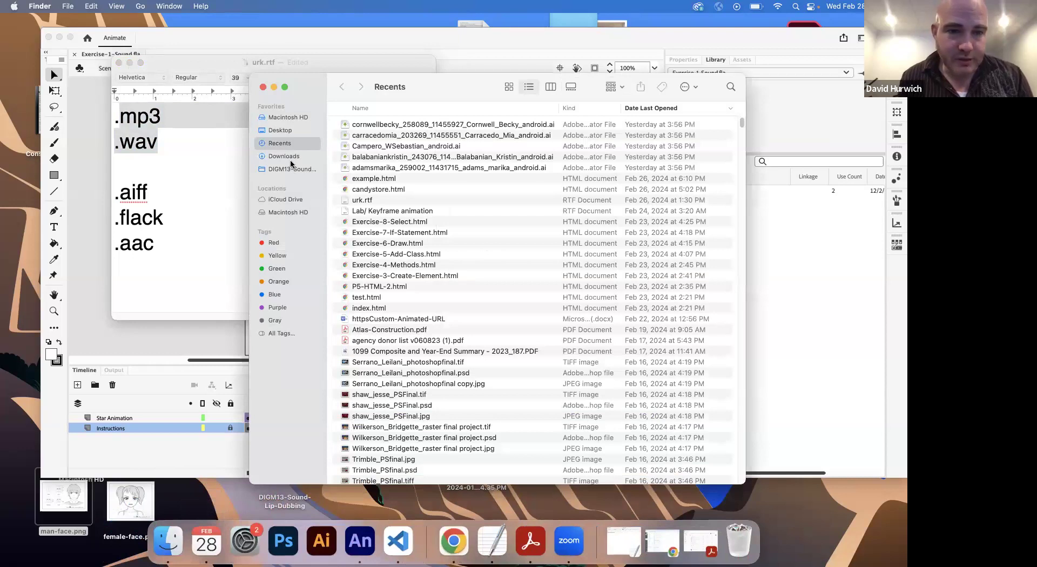
{"action": "left_click", "coordinate": [292, 170]}
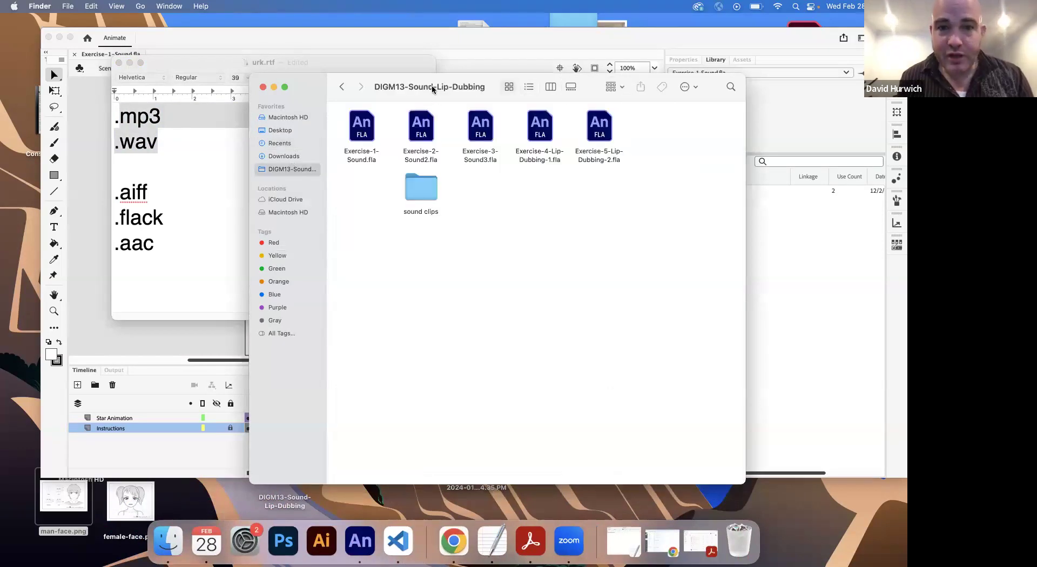
{"action": "left_click_drag", "start_coordinate": [432, 85], "coordinate": [450, 181]}
{"action": "double_click", "coordinate": [447, 287]}
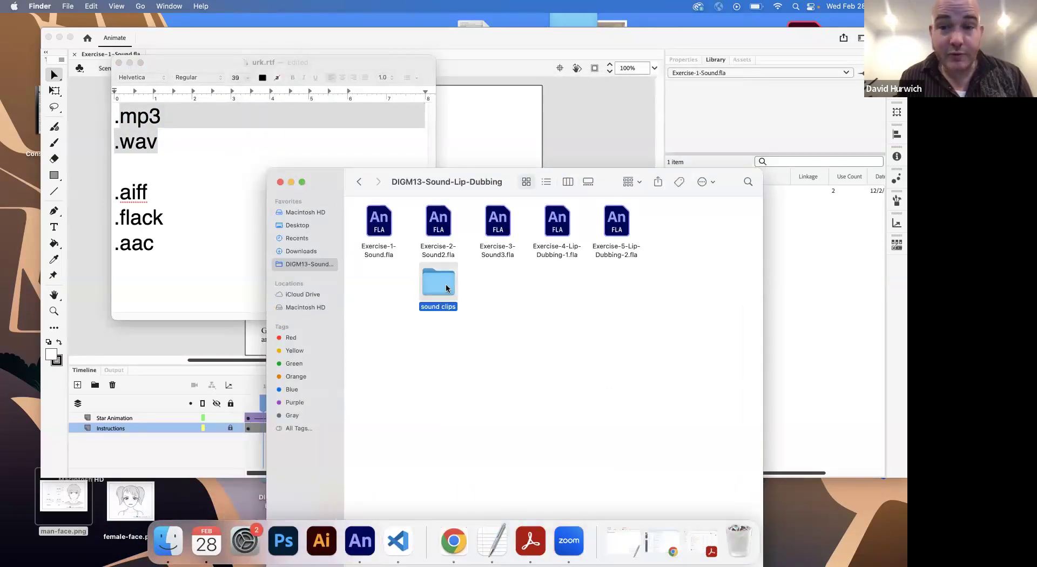
{"action": "left_click_drag", "start_coordinate": [663, 327], "coordinate": [359, 203]}
{"action": "left_click", "coordinate": [503, 337]}
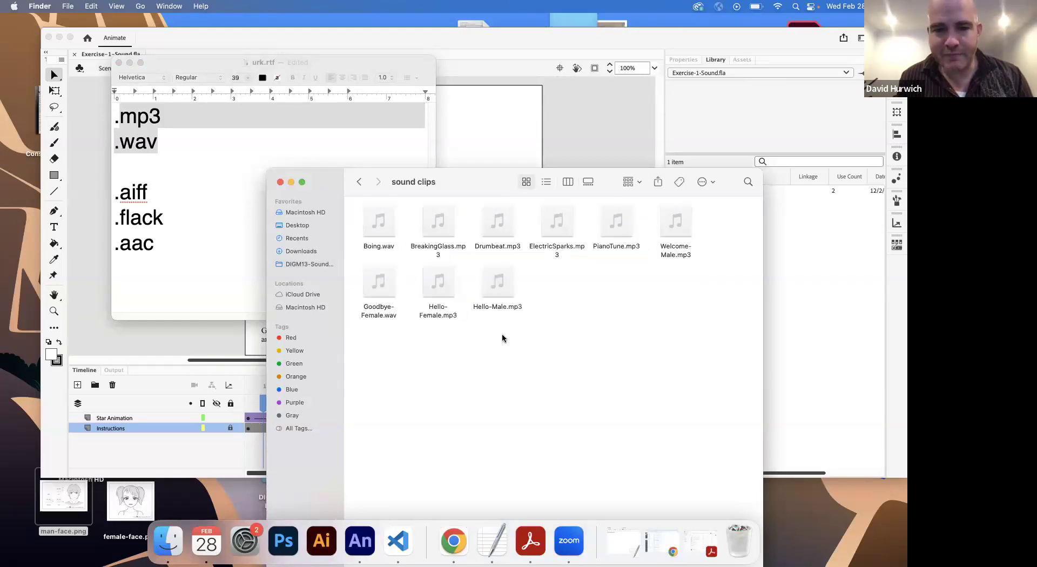
{"action": "left_click", "coordinate": [382, 246]}
{"action": "left_click", "coordinate": [445, 241]}
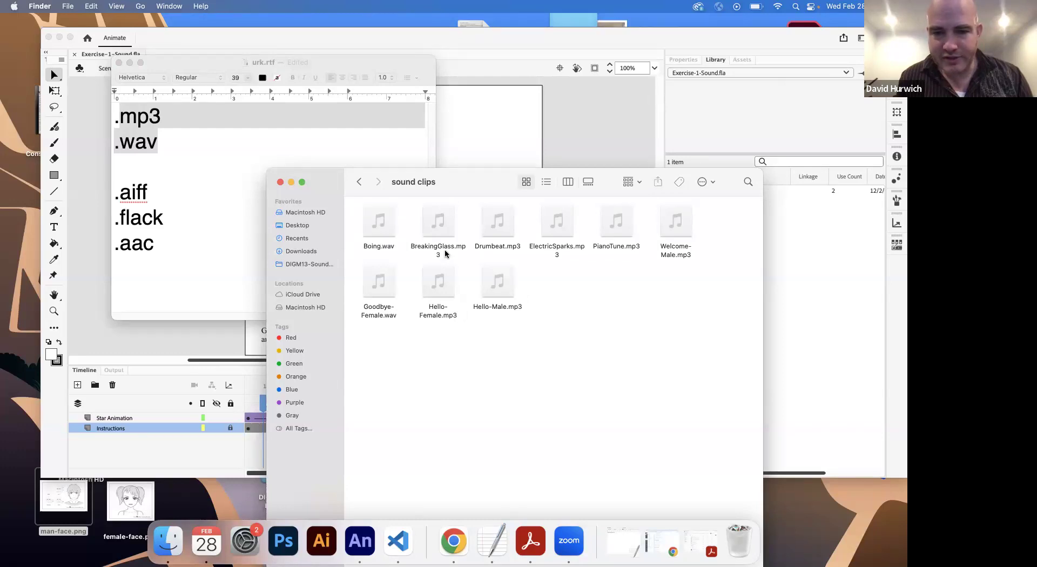
Step: Minimize the note and the Finder window and return to the Exercise-1-Sound.fla document in Animate
{"action": "left_click", "coordinate": [130, 62]}
{"action": "left_click", "coordinate": [291, 182]}
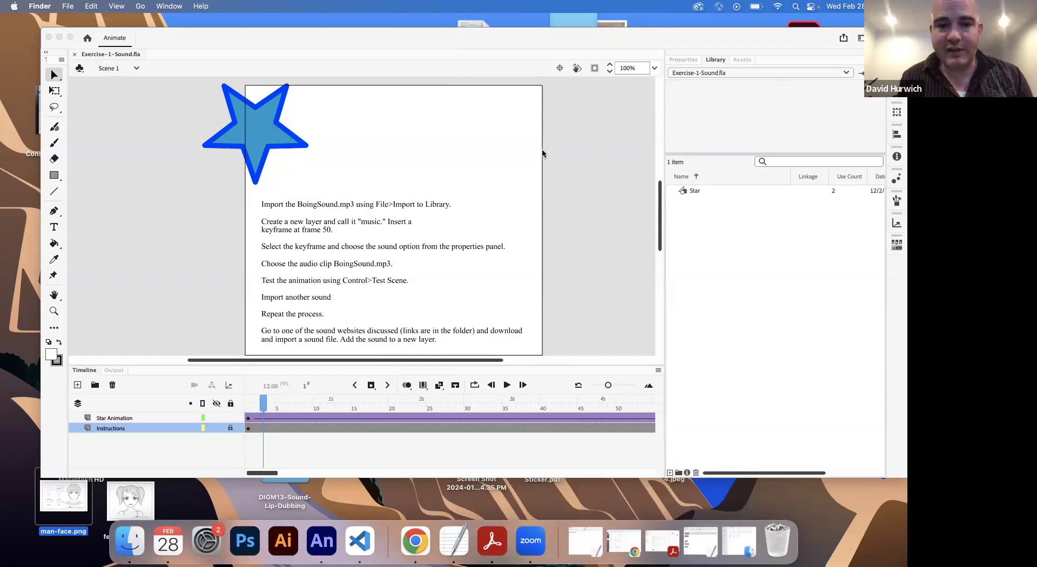
{"action": "left_click", "coordinate": [557, 153]}
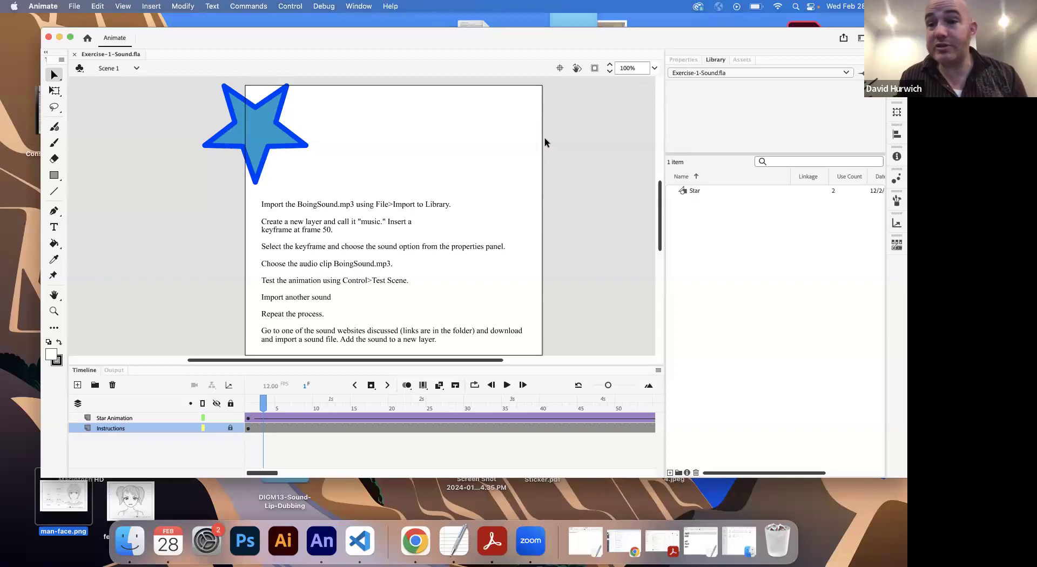
Step: Import Boing.wav from the sound clips folder in DIGM13-Sound-Lip-Dubbing into the library
{"action": "left_click", "coordinate": [72, 7]}
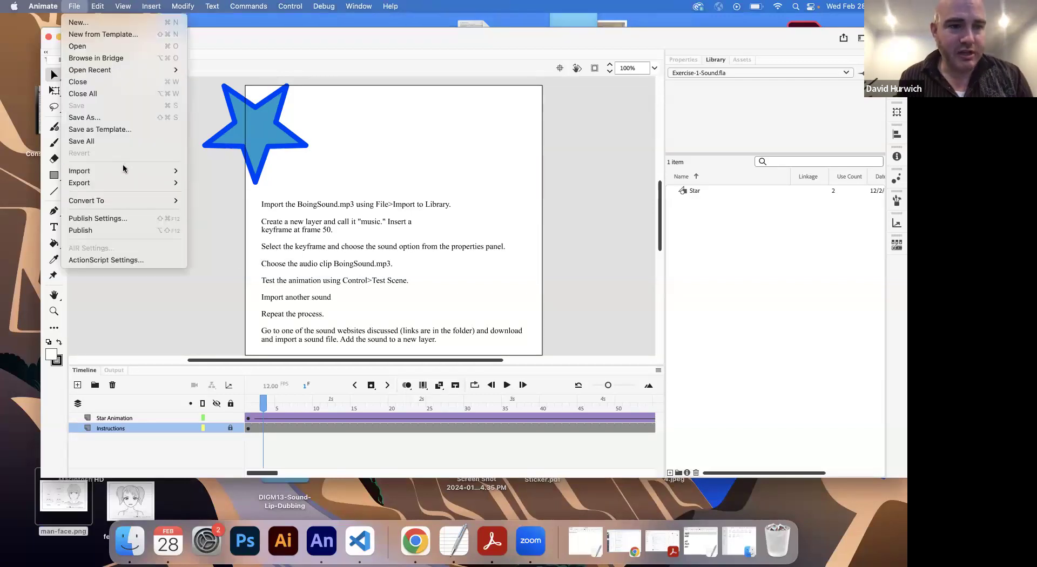
{"action": "mouse_move", "coordinate": [125, 170]}
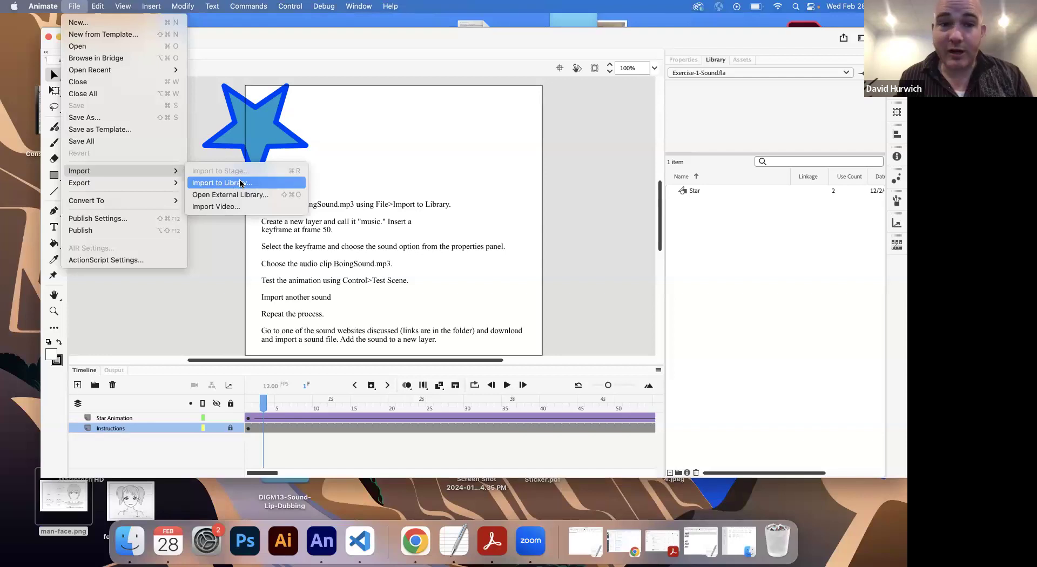
{"action": "left_click", "coordinate": [240, 183]}
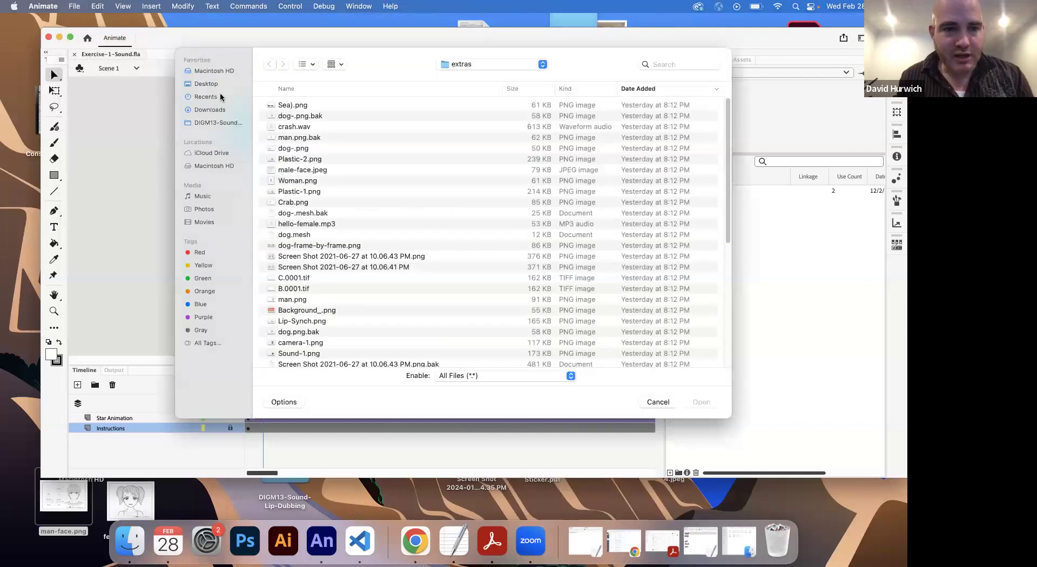
{"action": "left_click", "coordinate": [215, 121]}
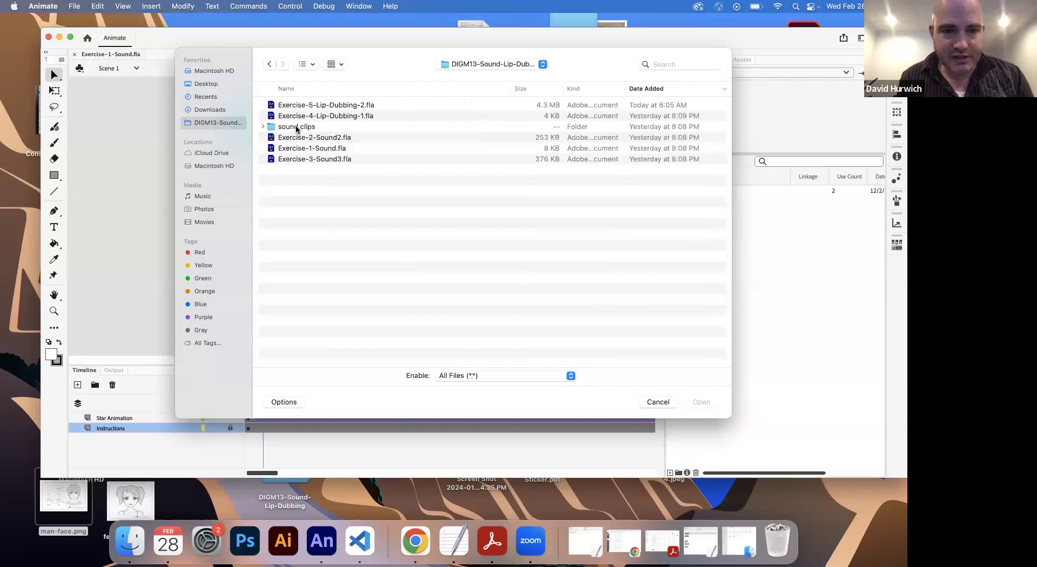
{"action": "double_click", "coordinate": [297, 128]}
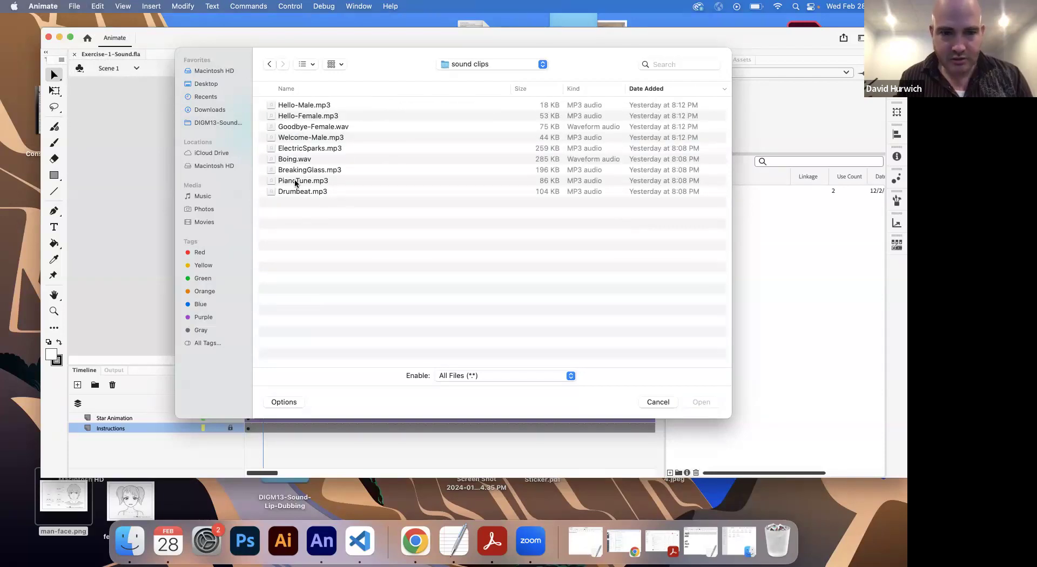
{"action": "left_click", "coordinate": [295, 161]}
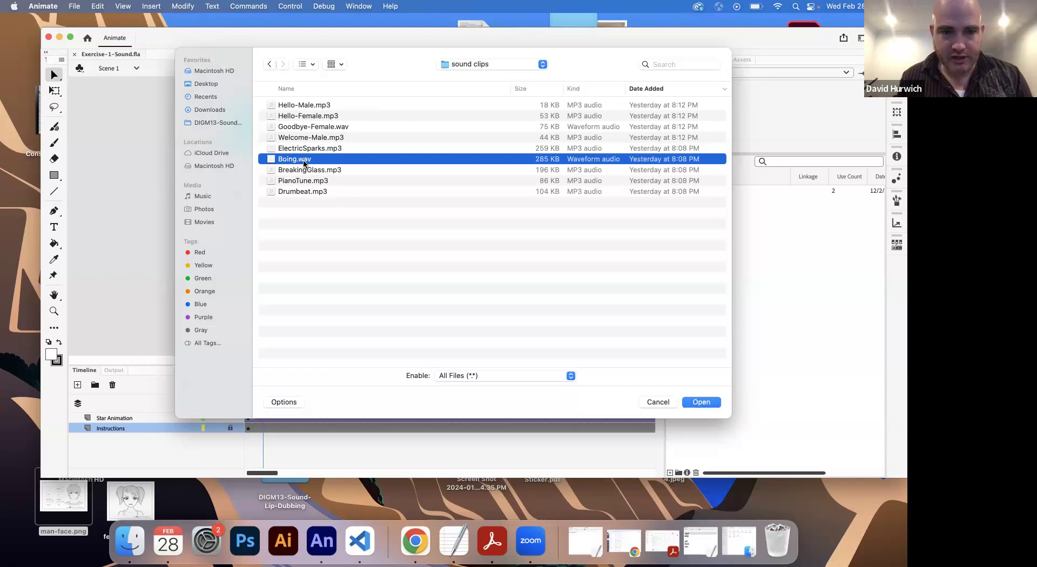
{"action": "left_click", "coordinate": [699, 402]}
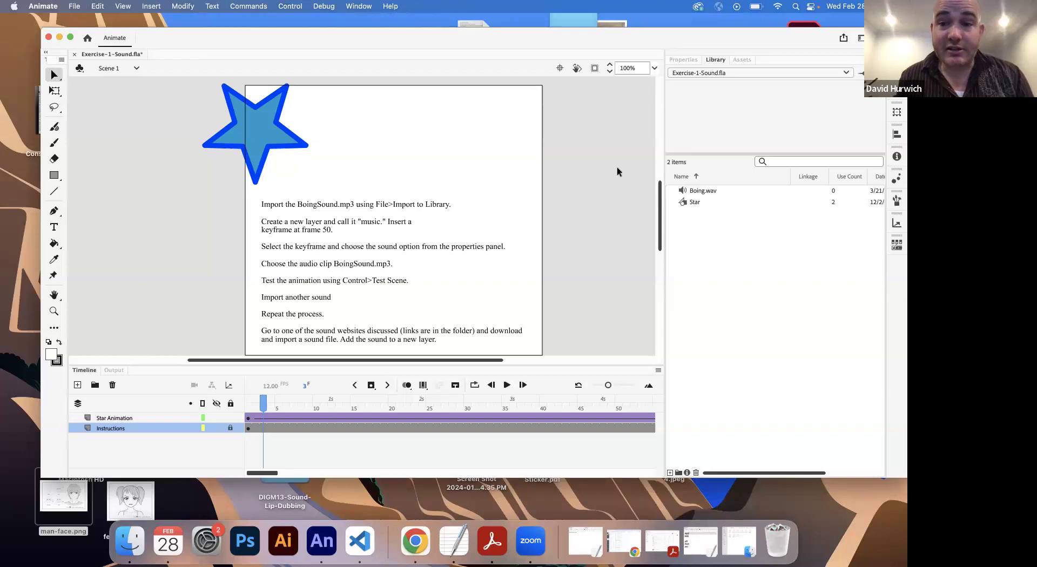
Step: Enlarge the Library preview area and preview the waveform of Boing.wav
{"action": "left_click_drag", "start_coordinate": [693, 156], "coordinate": [690, 183]}
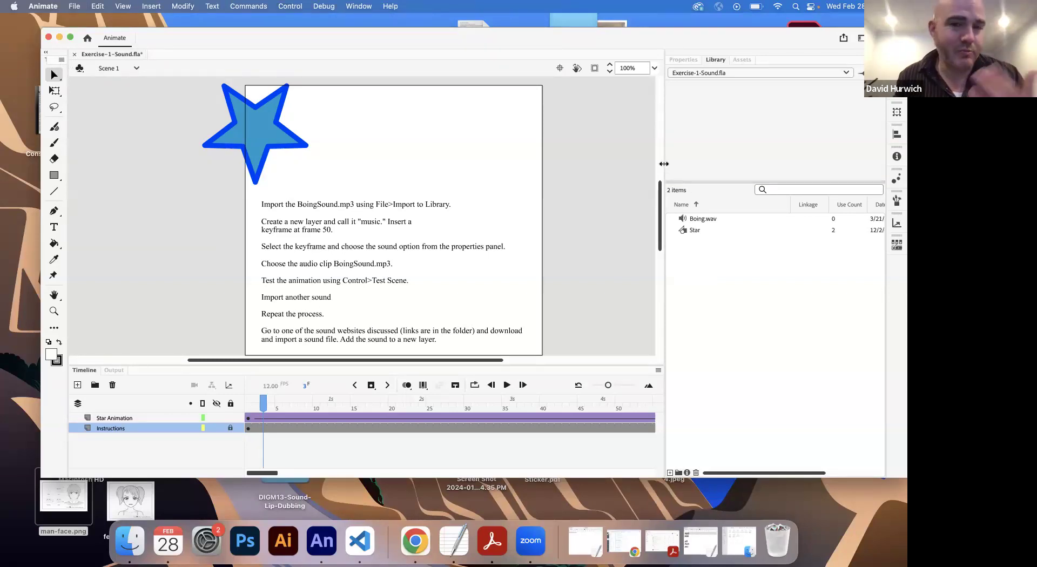
{"action": "left_click", "coordinate": [704, 222]}
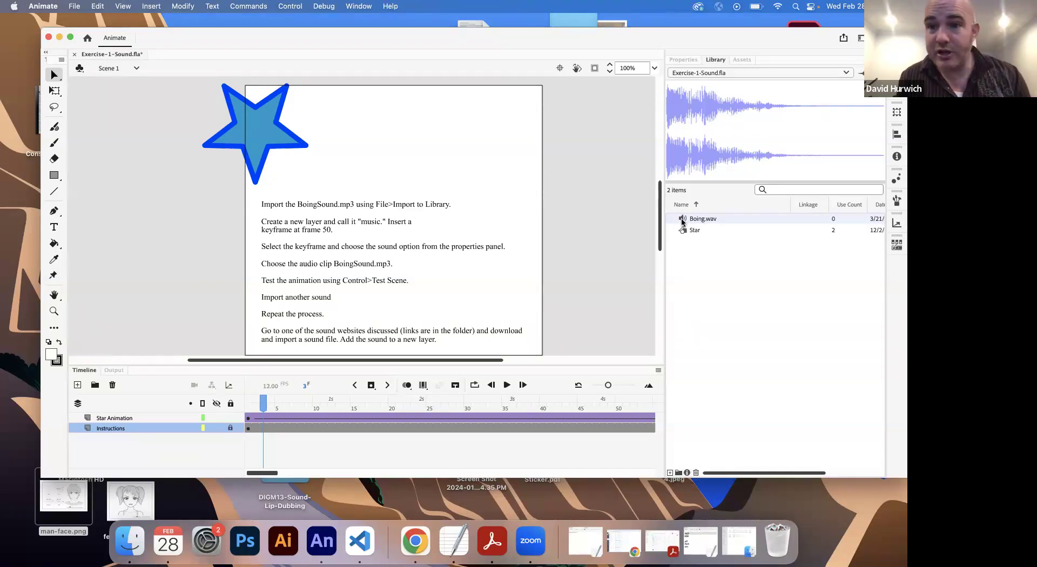
Step: In the TextEdit note, replace the .aiff, .flack and .aac lines with "waveform: the visualization of sound"
{"action": "left_click", "coordinate": [456, 530]}
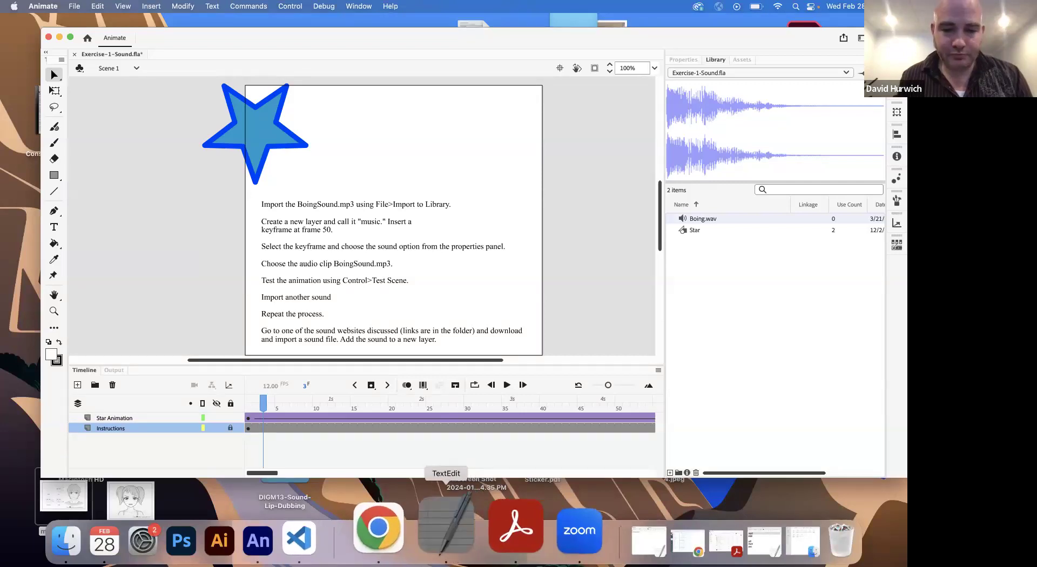
{"action": "left_click_drag", "start_coordinate": [261, 259], "coordinate": [95, 198]}
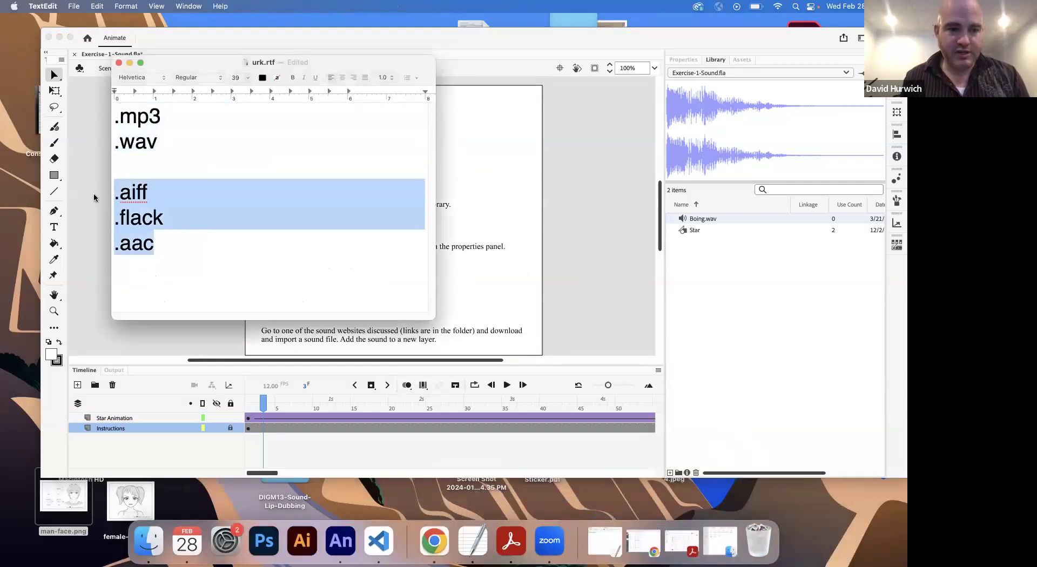
{"action": "type", "text": "waveform:"}
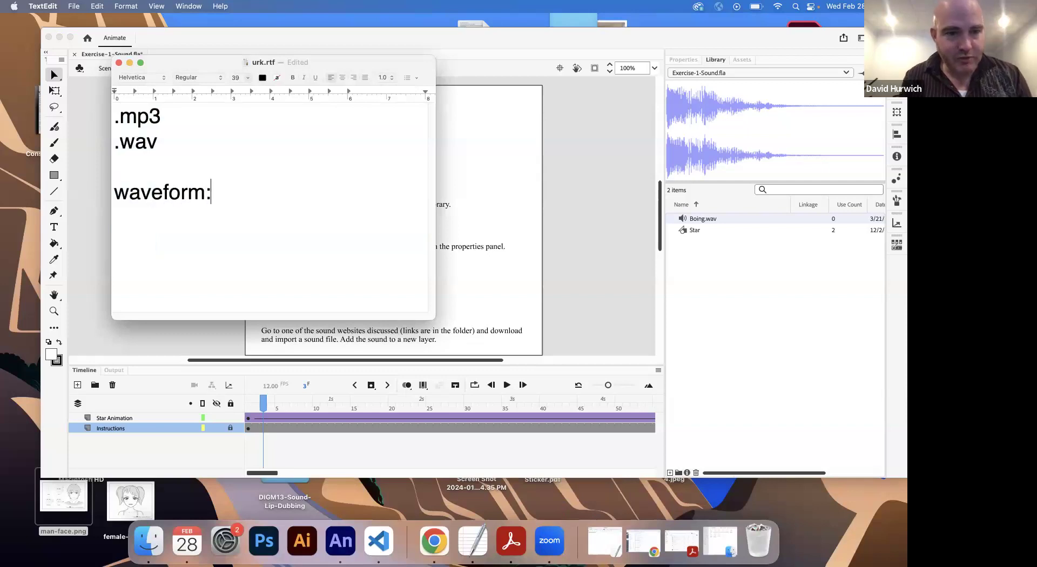
{"action": "left_click_drag", "start_coordinate": [161, 66], "coordinate": [373, 171]}
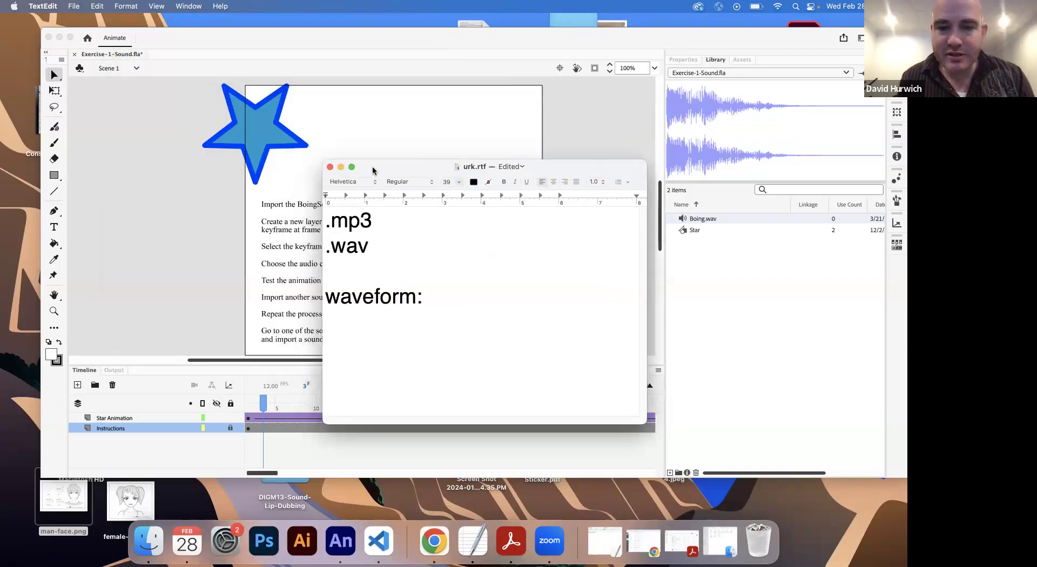
{"action": "type", "text": "the visuali"}
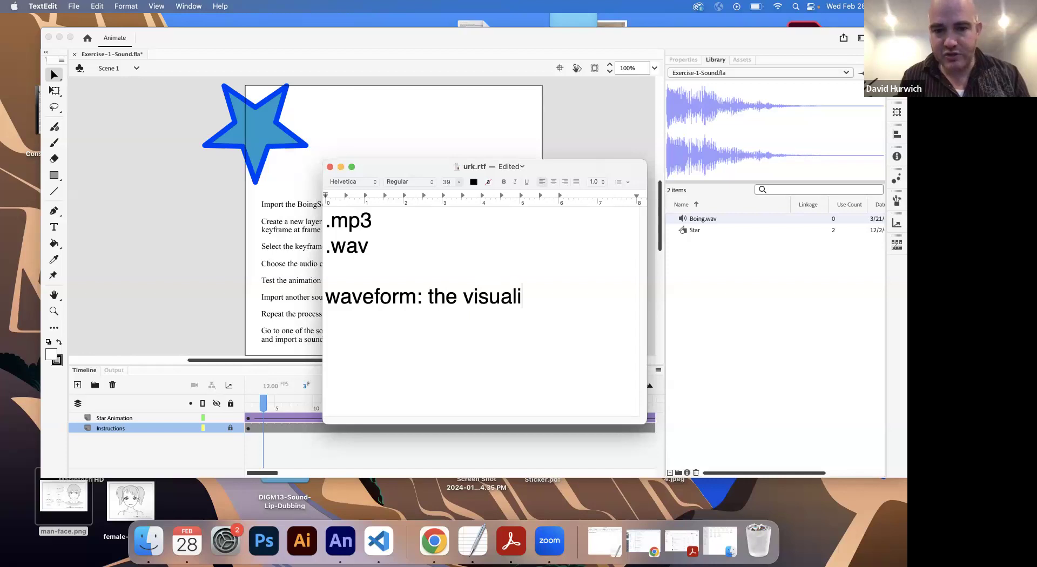
{"action": "type", "text": "zation of sound"}
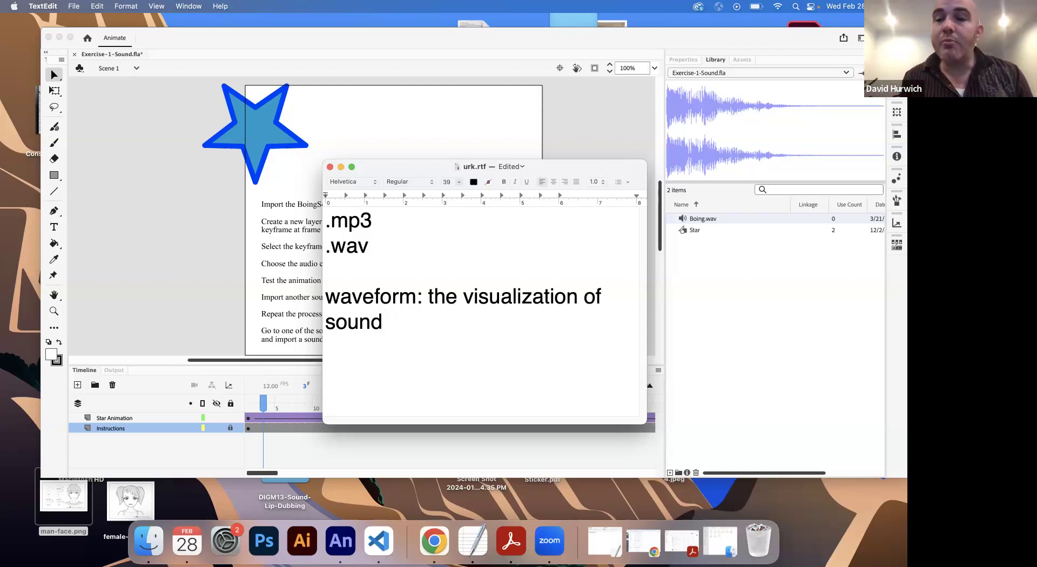
Step: Return to Animate and make the Library panel wider and its waveform preview taller
{"action": "left_click", "coordinate": [754, 163]}
{"action": "left_click_drag", "start_coordinate": [756, 182], "coordinate": [761, 237]}
{"action": "left_click_drag", "start_coordinate": [666, 180], "coordinate": [573, 180]}
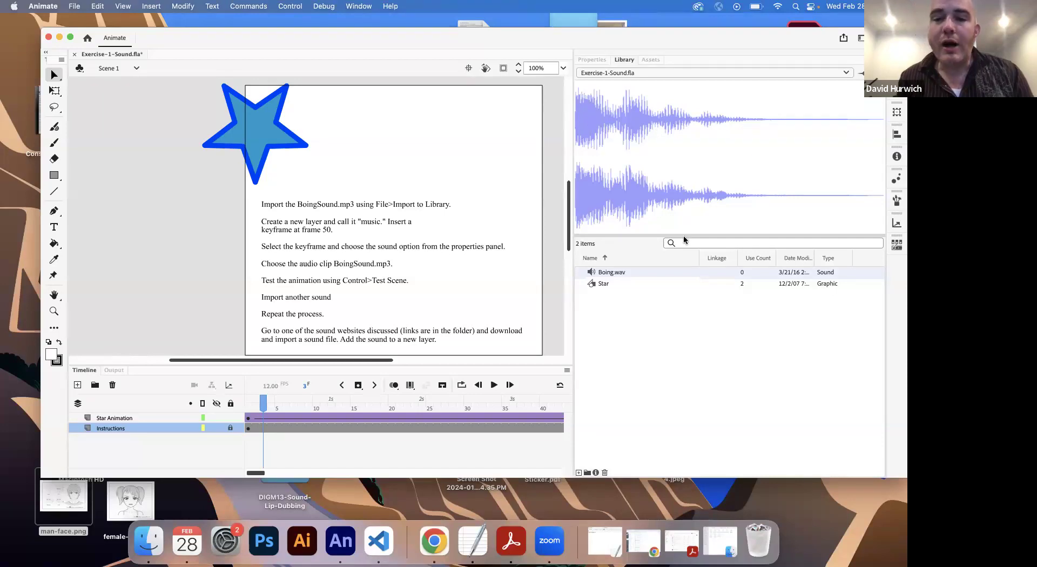
Step: Switch to the TextEdit note and add the line "Stereo: two channel" below the waveform definition, separated by a blank line
{"action": "left_click", "coordinate": [473, 540]}
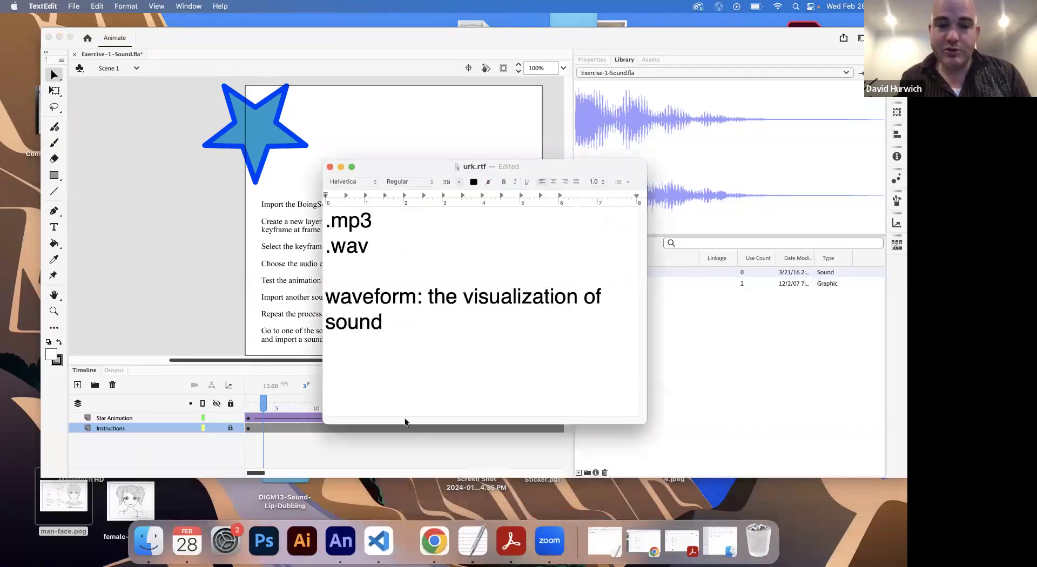
{"action": "key", "text": "Return"}
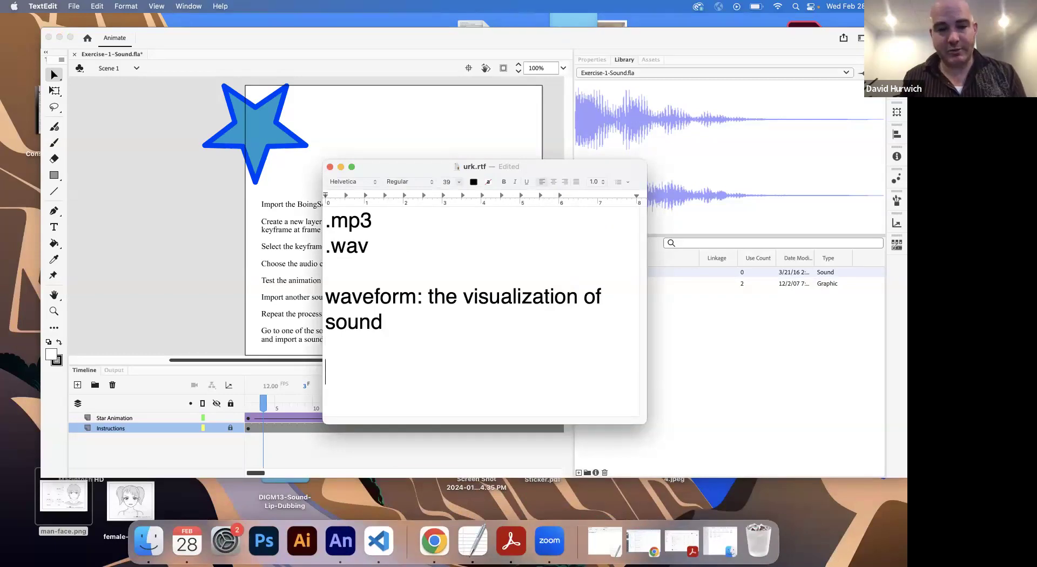
{"action": "key", "text": "Return"}
{"action": "type", "text": "Stereo: "}
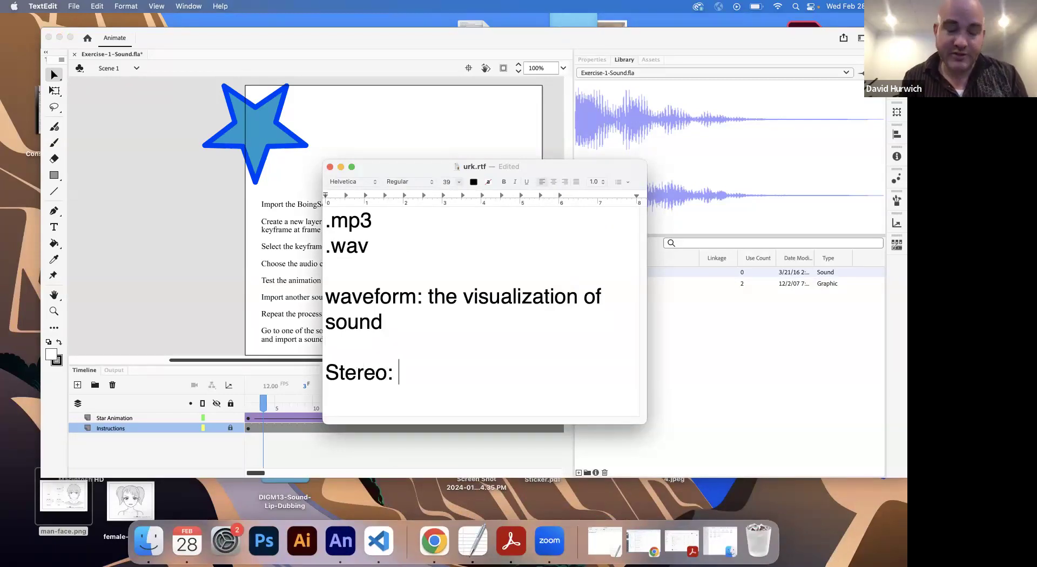
{"action": "type", "text": "two "}
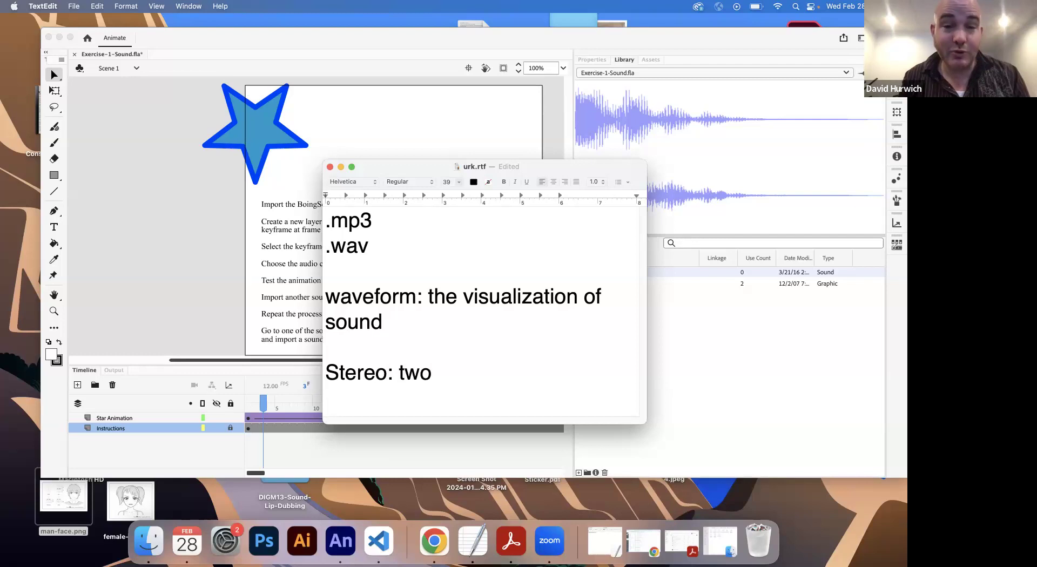
{"action": "type", "text": "chnnn"}
{"action": "key", "text": "BackSpace"}
{"action": "key", "text": "BackSpace"}
{"action": "key", "text": "BackSpace"}
{"action": "type", "text": "a"}
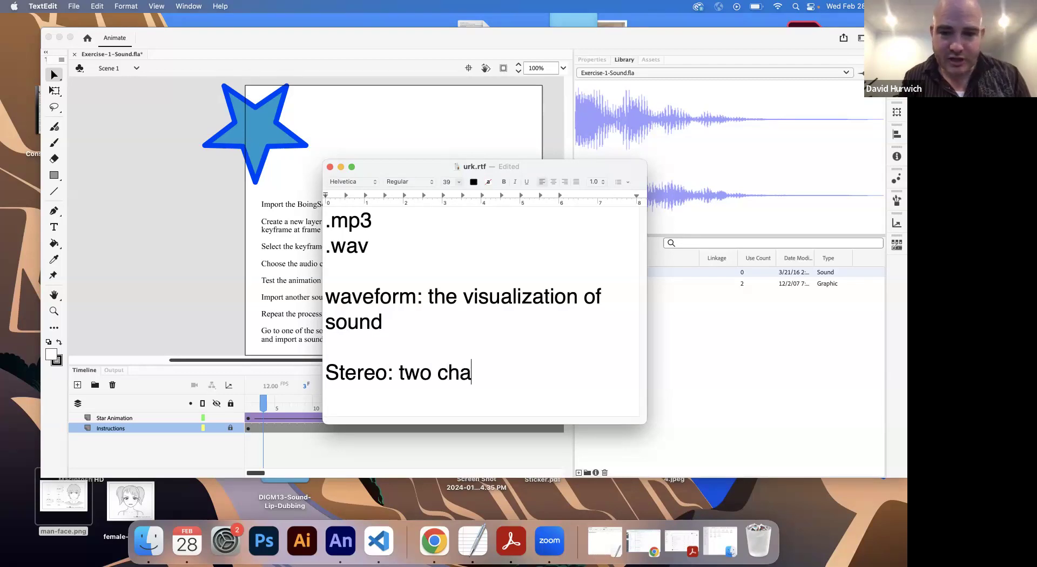
{"action": "type", "text": "nnel"}
{"action": "key", "text": "Return"}
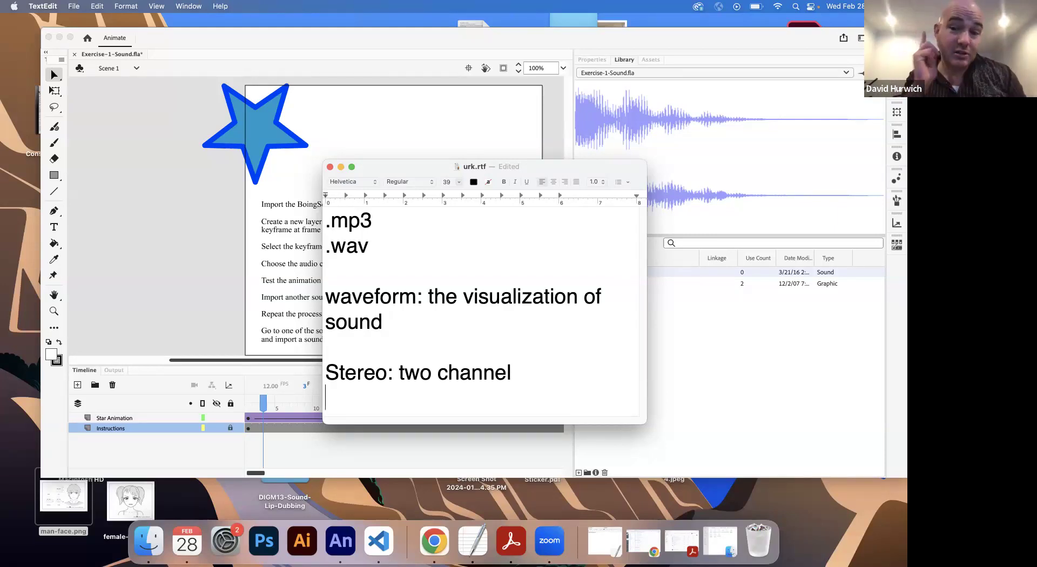
Step: Return to Animate, go to frame 1, and narrow the Library panel and shrink the timeline scale to fit the whole animation
{"action": "left_click", "coordinate": [751, 198]}
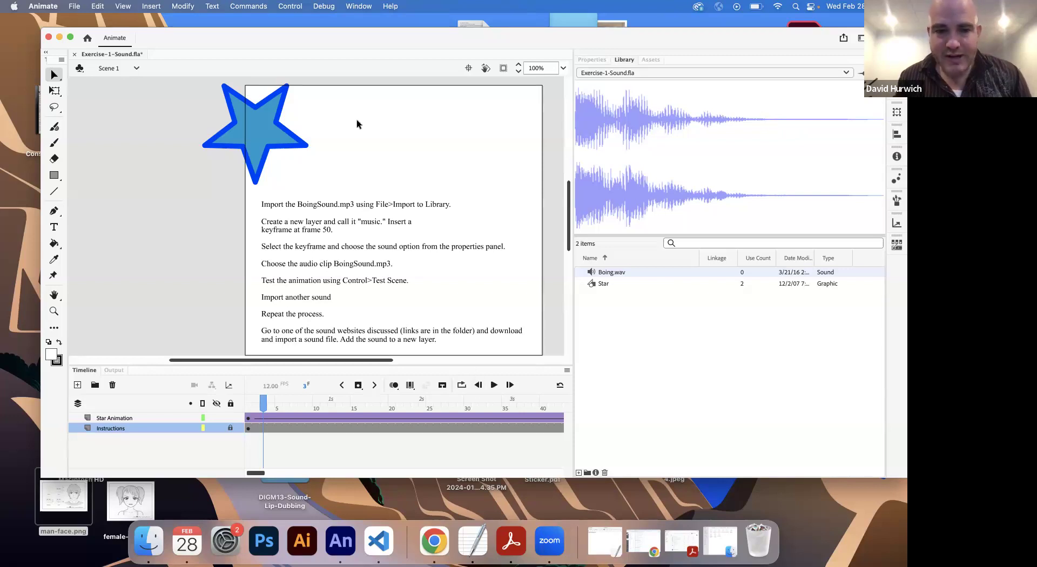
{"action": "left_click", "coordinate": [248, 409]}
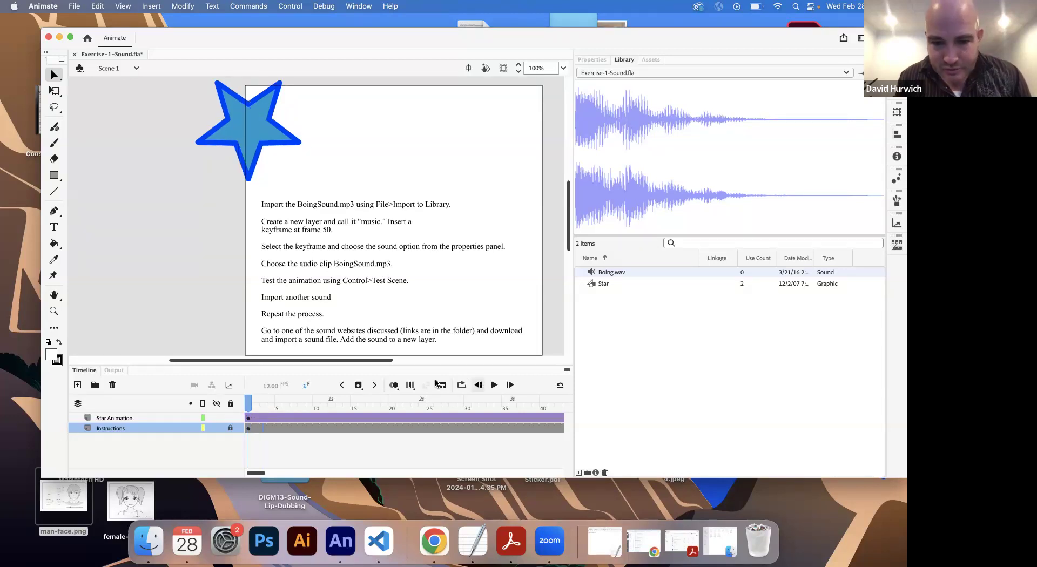
{"action": "left_click_drag", "start_coordinate": [573, 399], "coordinate": [797, 393]}
{"action": "left_click_drag", "start_coordinate": [674, 387], "coordinate": [659, 386]}
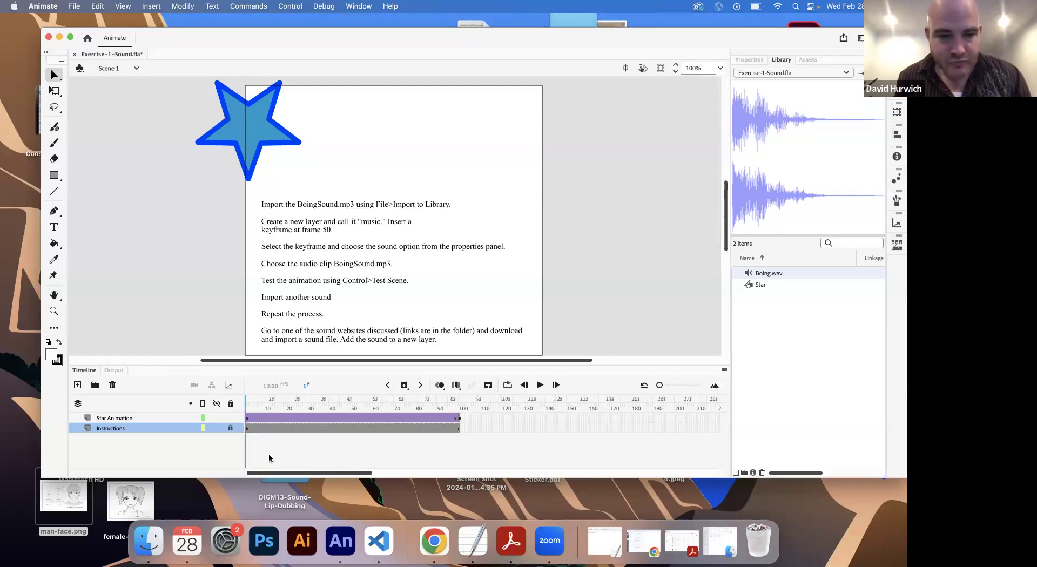
Step: Lock all layers and briefly play the star animation from frame 1
{"action": "left_click", "coordinate": [230, 405]}
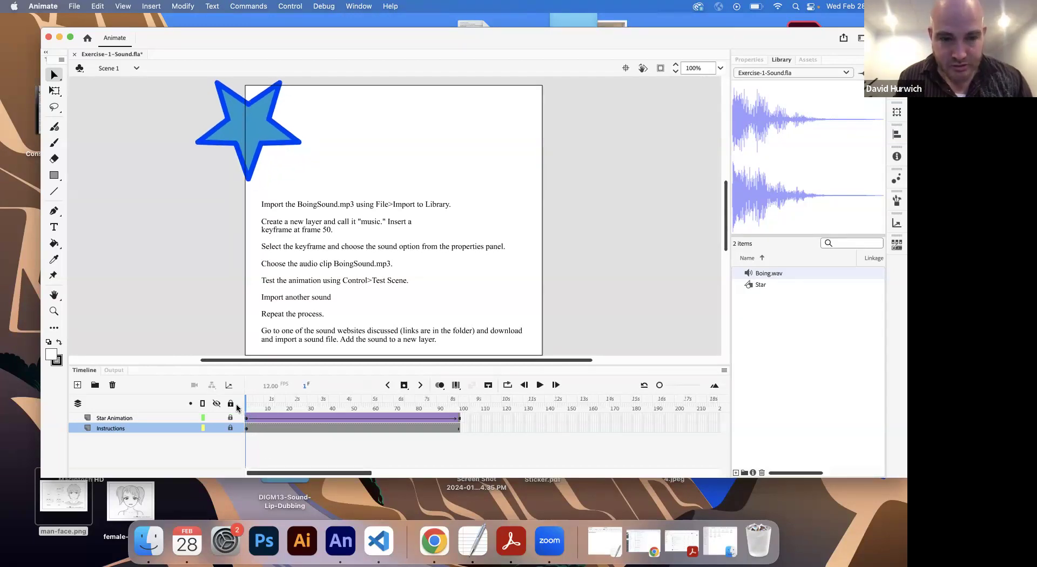
{"action": "key", "text": "Return"}
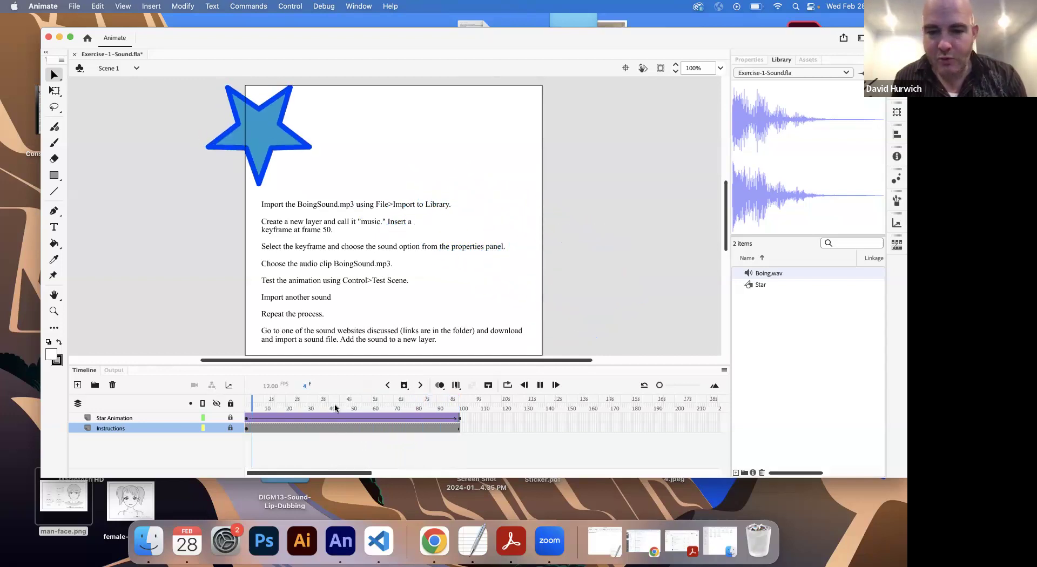
{"action": "key", "text": "Return"}
{"action": "left_click_drag", "start_coordinate": [660, 385], "coordinate": [663, 387]}
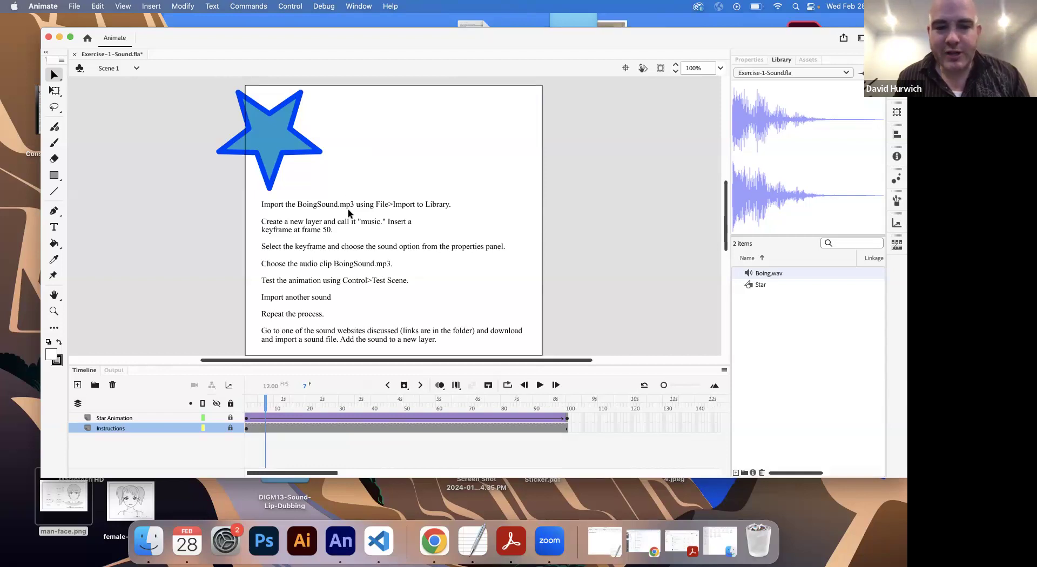
Step: Add a new layer above Star Animation and name it Sound
{"action": "left_click", "coordinate": [128, 419]}
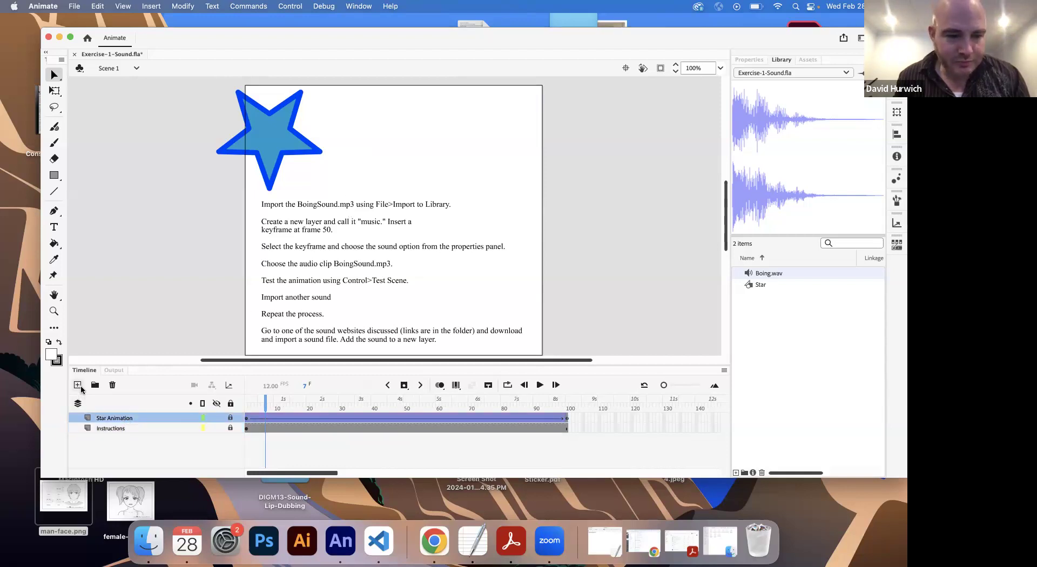
{"action": "left_click", "coordinate": [77, 385]}
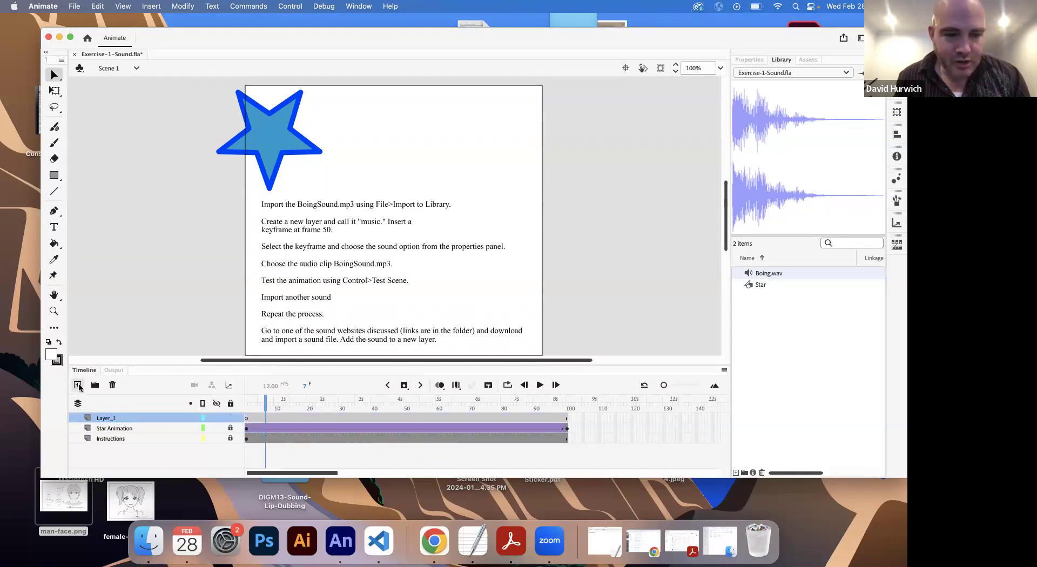
{"action": "double_click", "coordinate": [111, 418]}
{"action": "type", "text": "Su"}
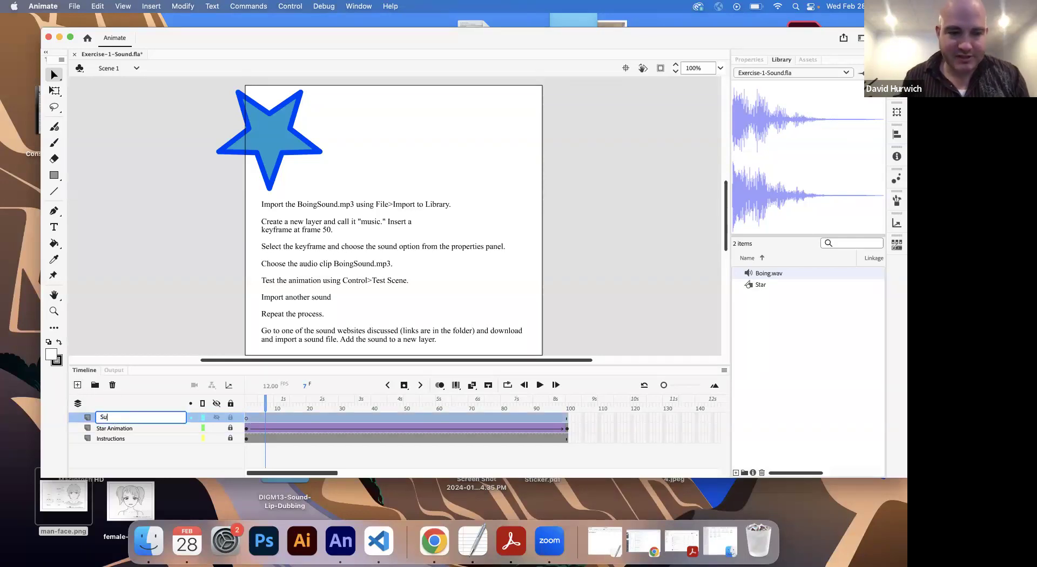
{"action": "key", "text": "Return"}
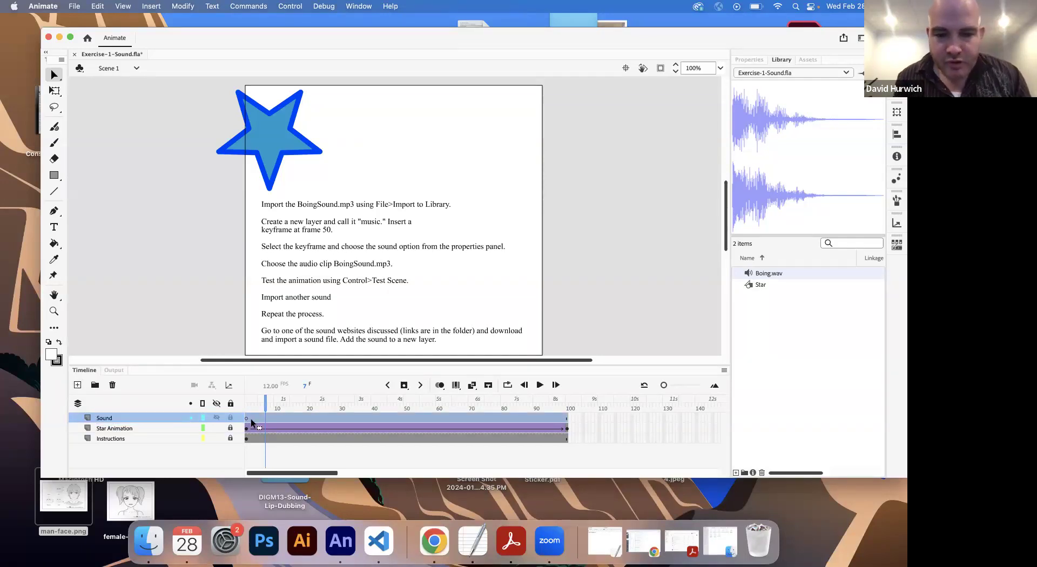
Step: Insert a blank keyframe at frame 50 of the unlocked Sound layer and select it
{"action": "left_click_drag", "start_coordinate": [412, 420], "coordinate": [406, 416]}
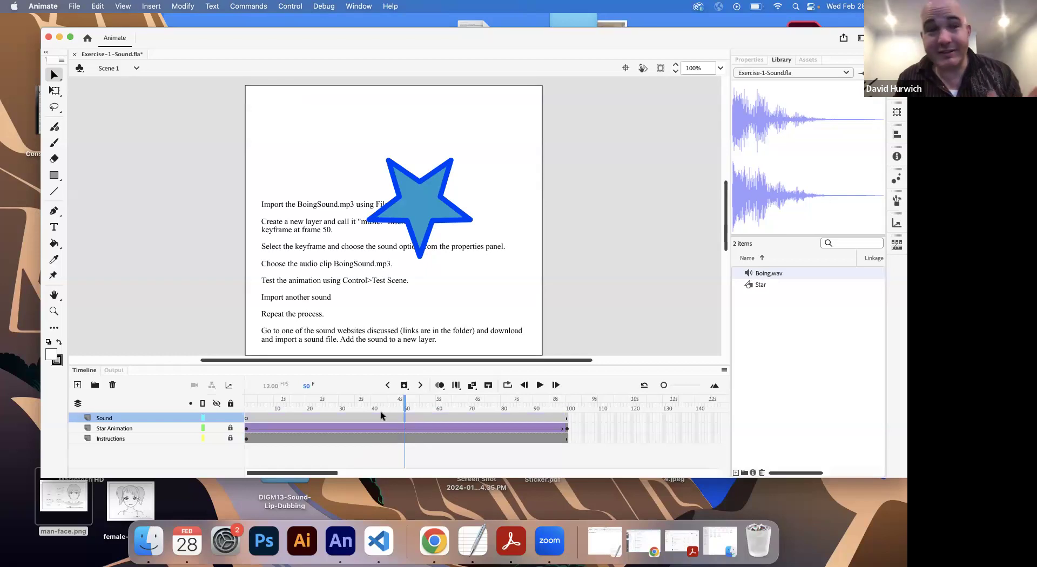
{"action": "left_click", "coordinate": [145, 8]}
{"action": "mouse_move", "coordinate": [154, 81]}
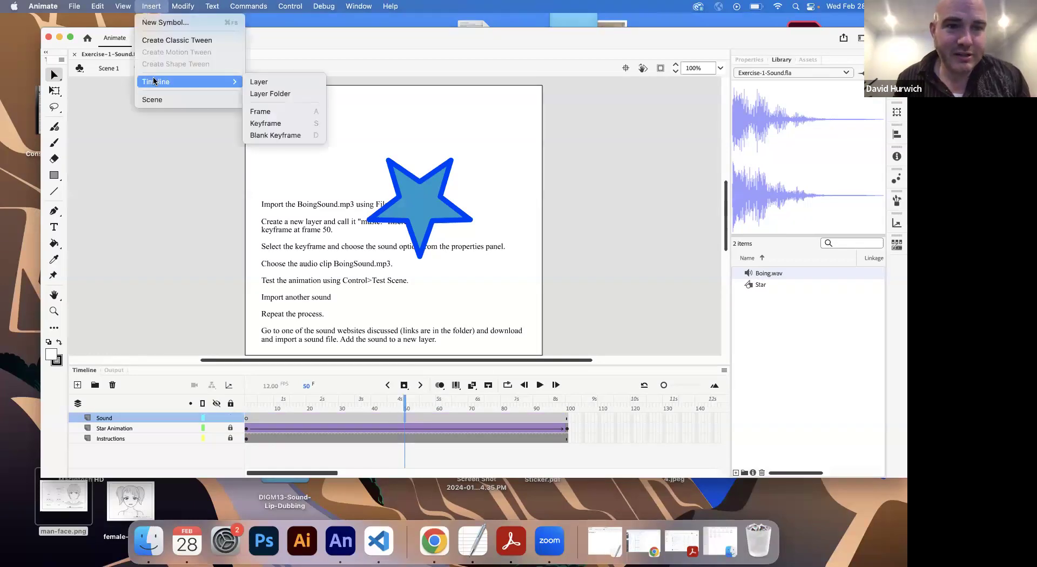
{"action": "left_click", "coordinate": [280, 135]}
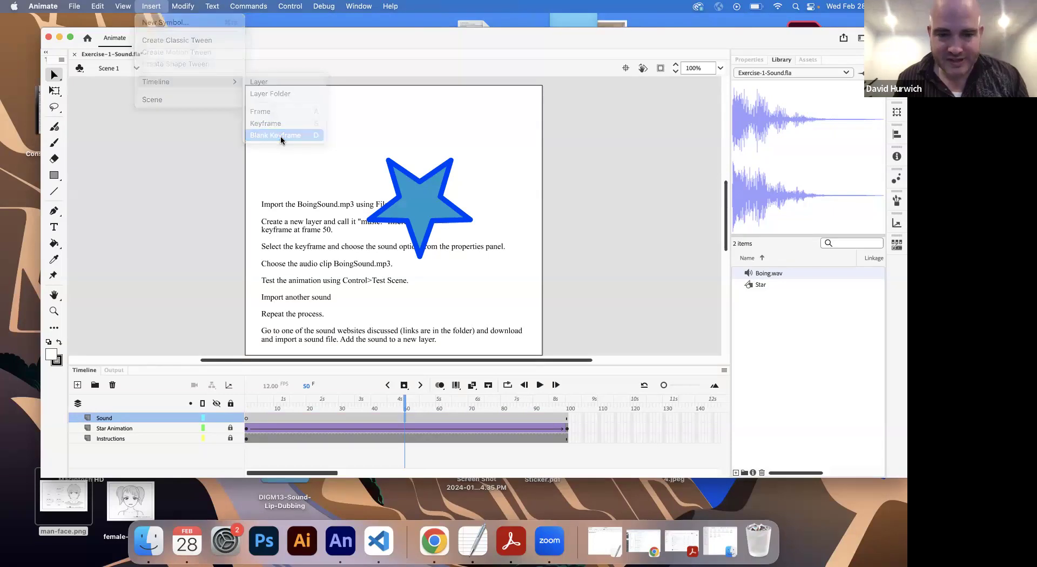
{"action": "left_click", "coordinate": [386, 421]}
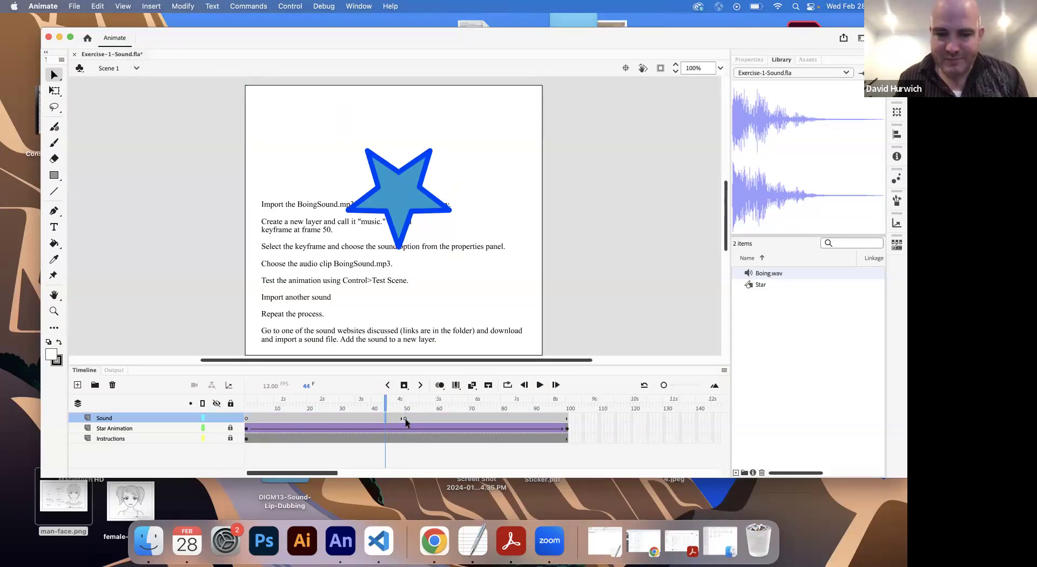
{"action": "left_click", "coordinate": [405, 418]}
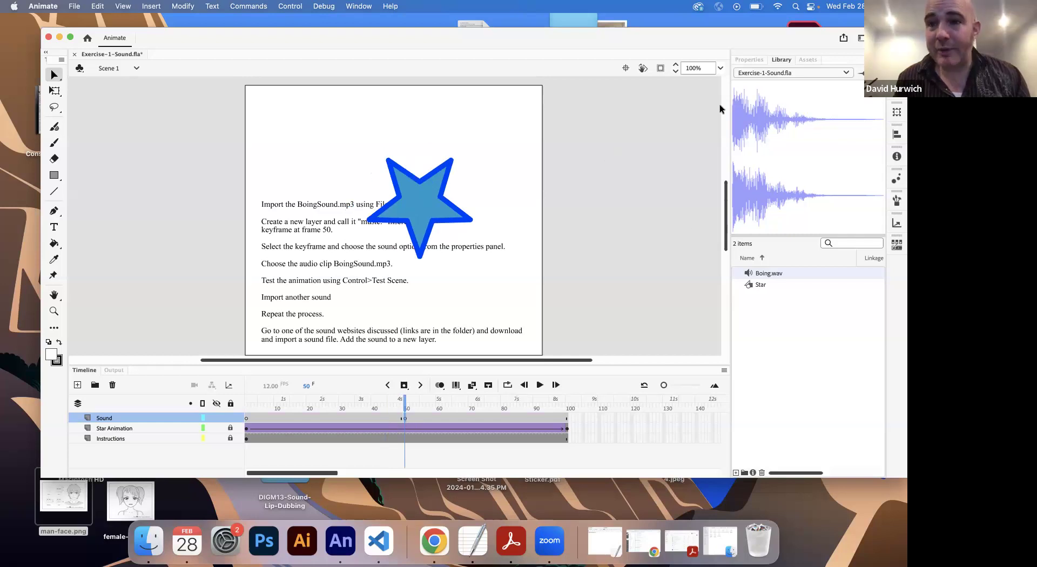
Step: Assign Boing.wav as the sound of the frame 50 keyframe on the Sound layer
{"action": "left_click", "coordinate": [746, 63]}
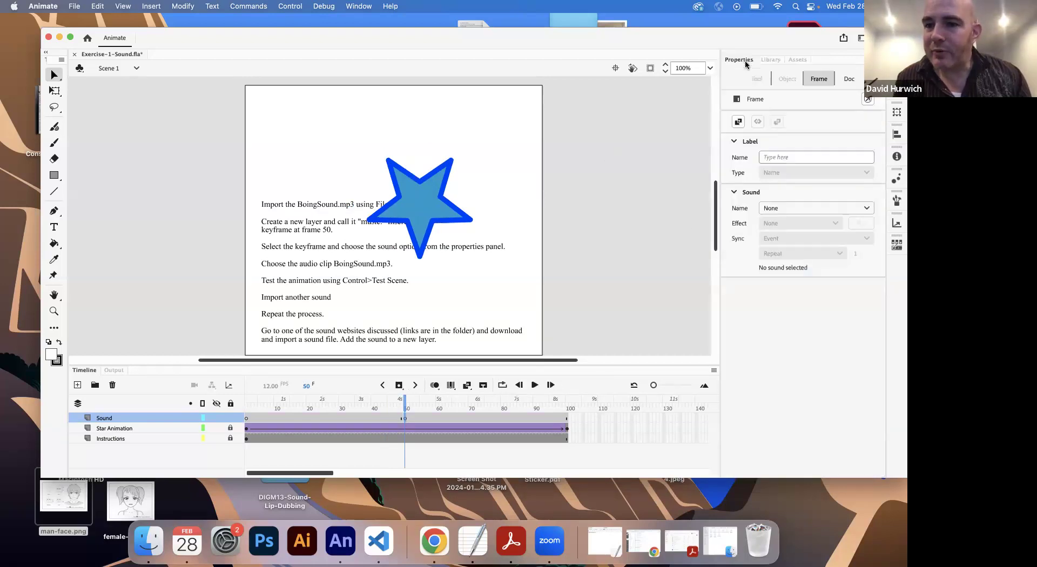
{"action": "left_click", "coordinate": [734, 141]}
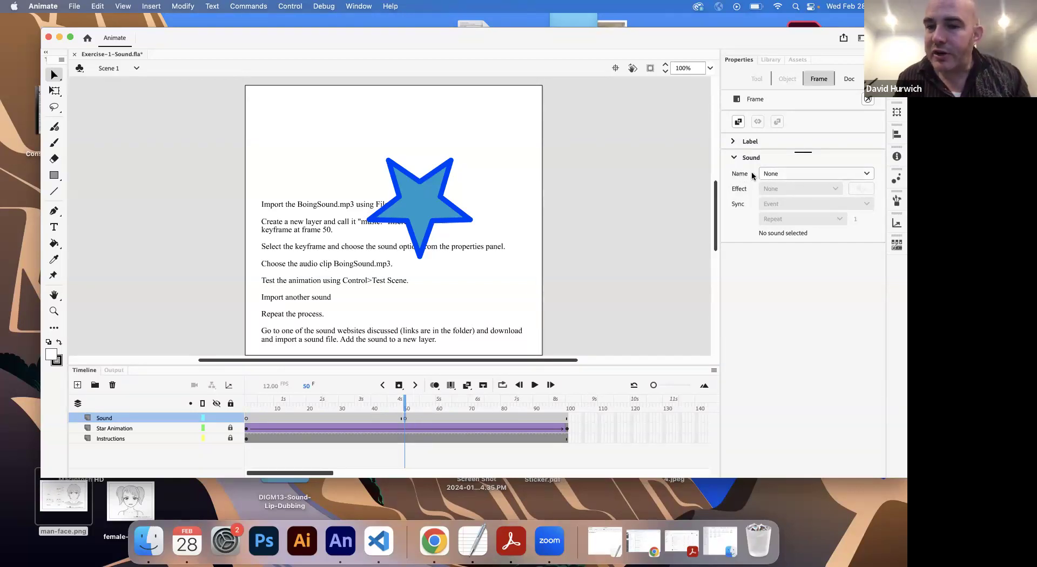
{"action": "left_click", "coordinate": [788, 174]}
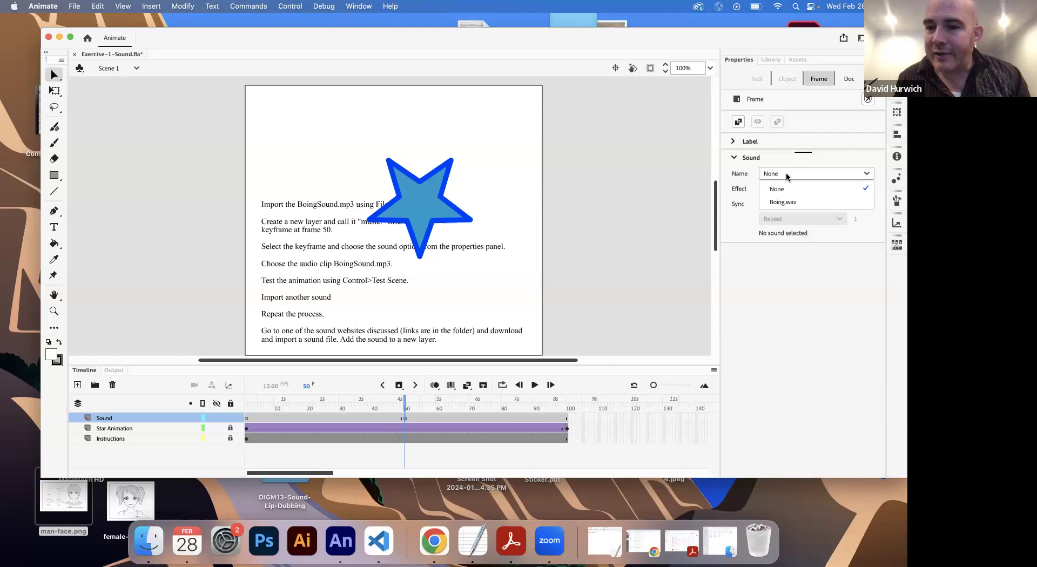
{"action": "left_click", "coordinate": [789, 202]}
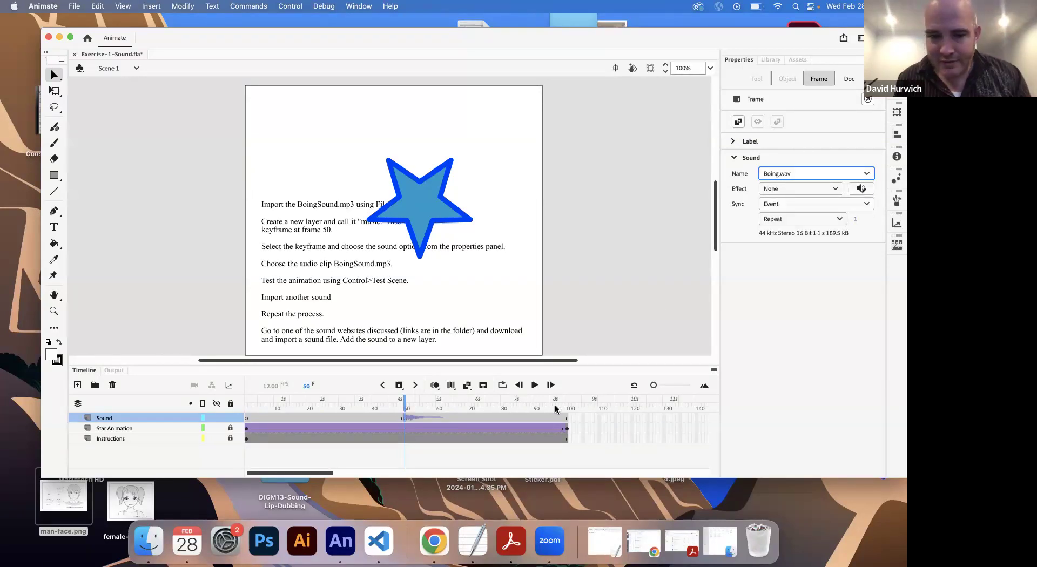
{"action": "left_click", "coordinate": [522, 417]}
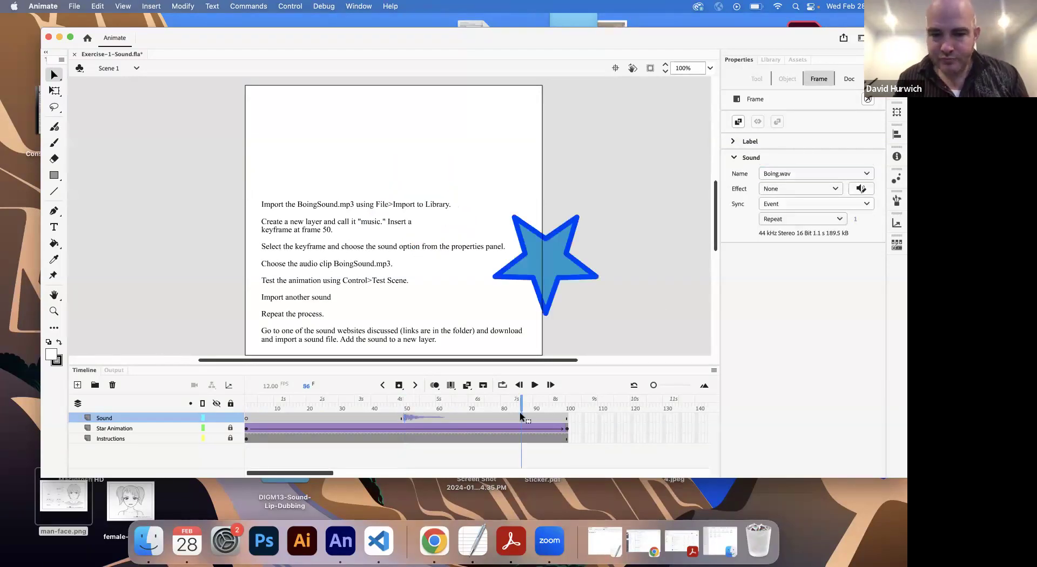
{"action": "left_click", "coordinate": [404, 420]}
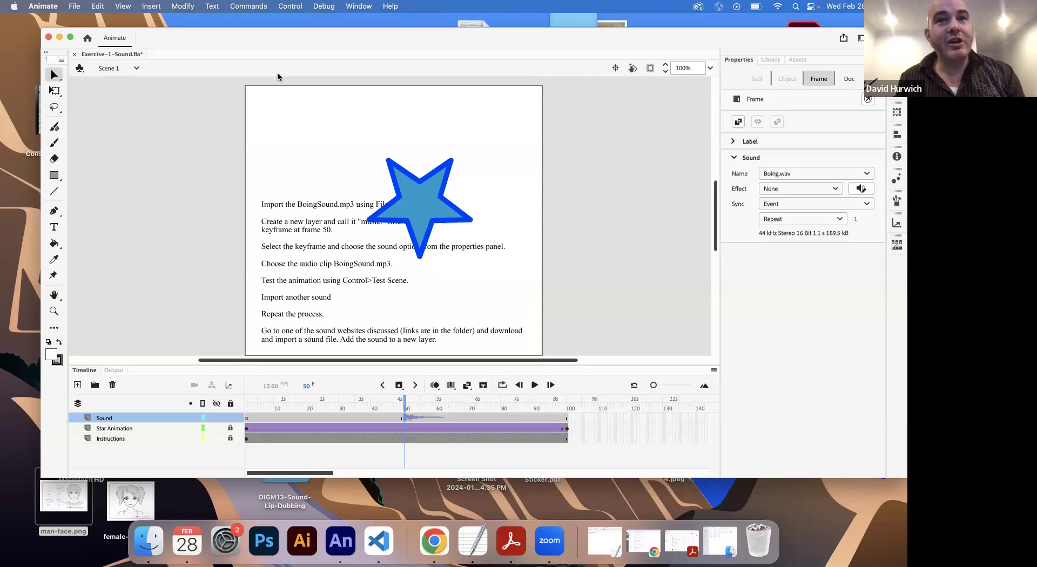
Step: Test the scene to check the animation with its sound, and close the preview window
{"action": "left_click", "coordinate": [217, 170]}
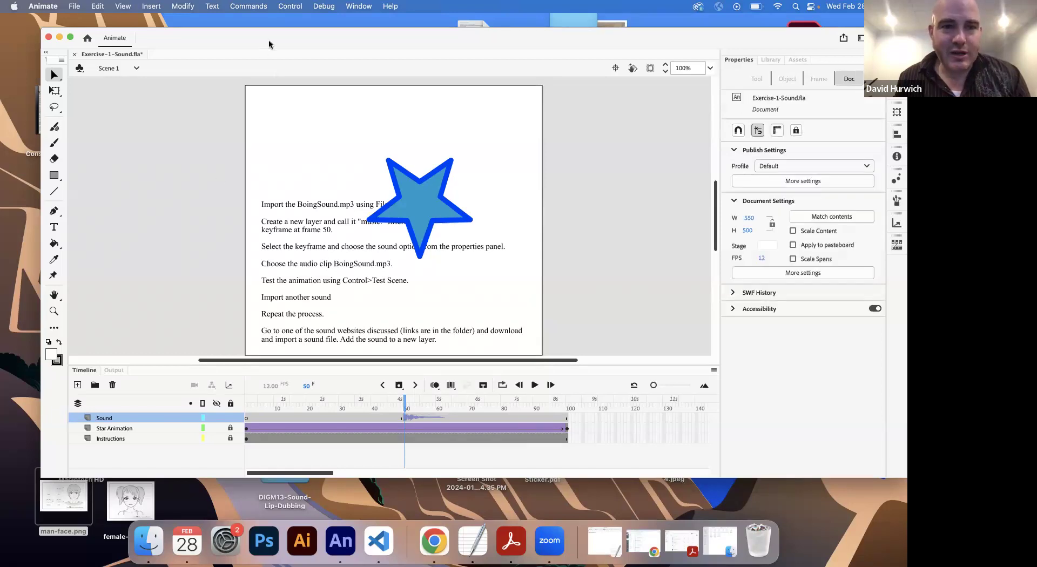
{"action": "left_click", "coordinate": [290, 7]}
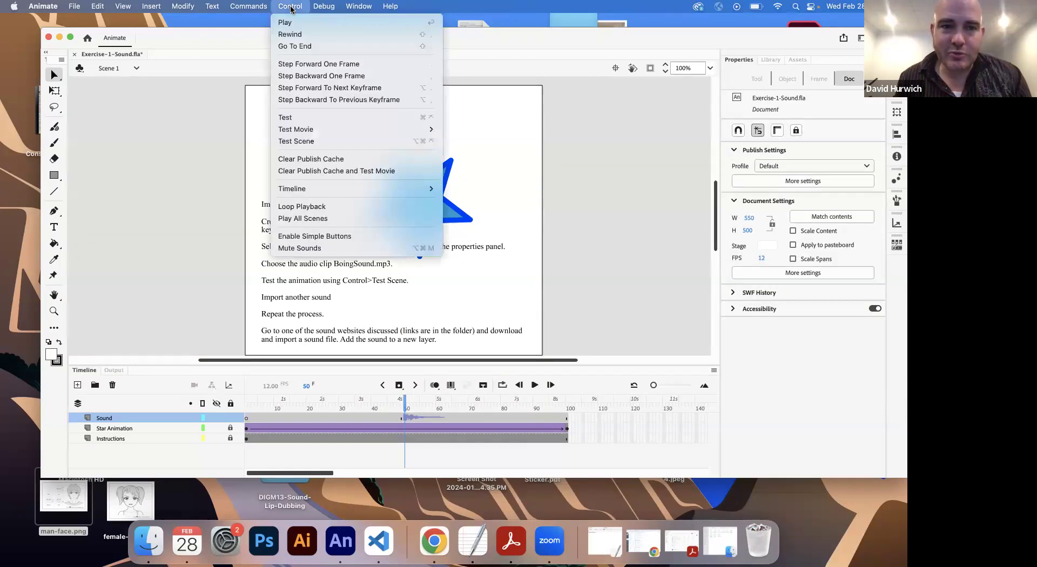
{"action": "left_click", "coordinate": [317, 146]}
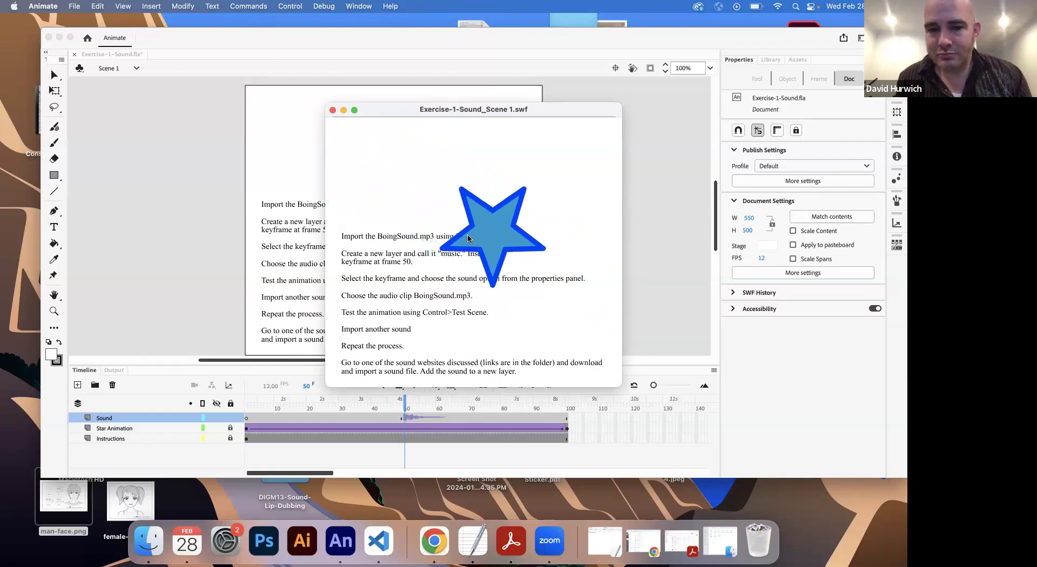
{"action": "left_click", "coordinate": [333, 110]}
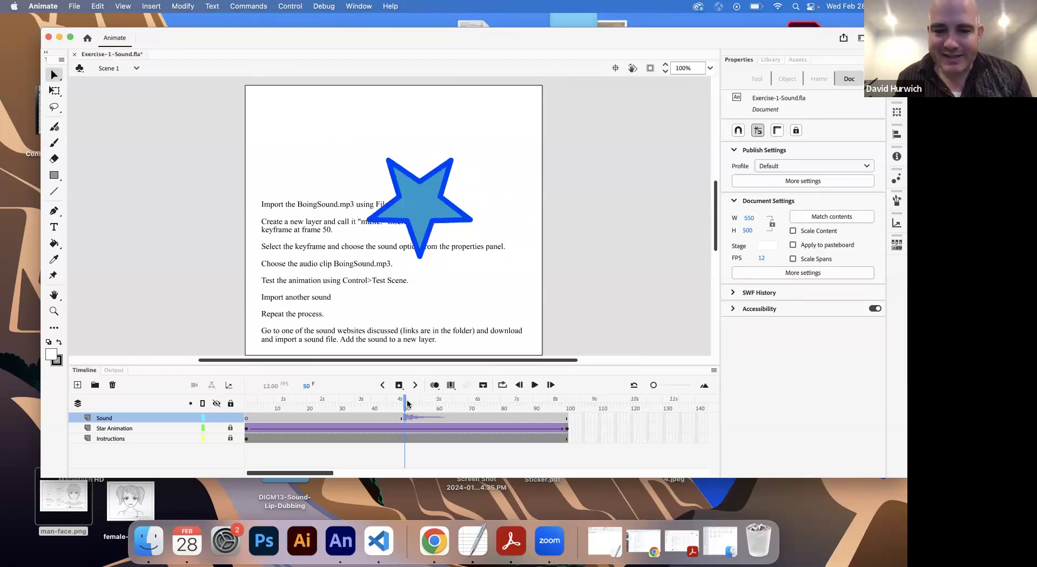
Step: Move the Boing.wav keyframe on the Sound layer from frame 50 to frame 1
{"action": "left_click_drag", "start_coordinate": [654, 385], "coordinate": [659, 387]}
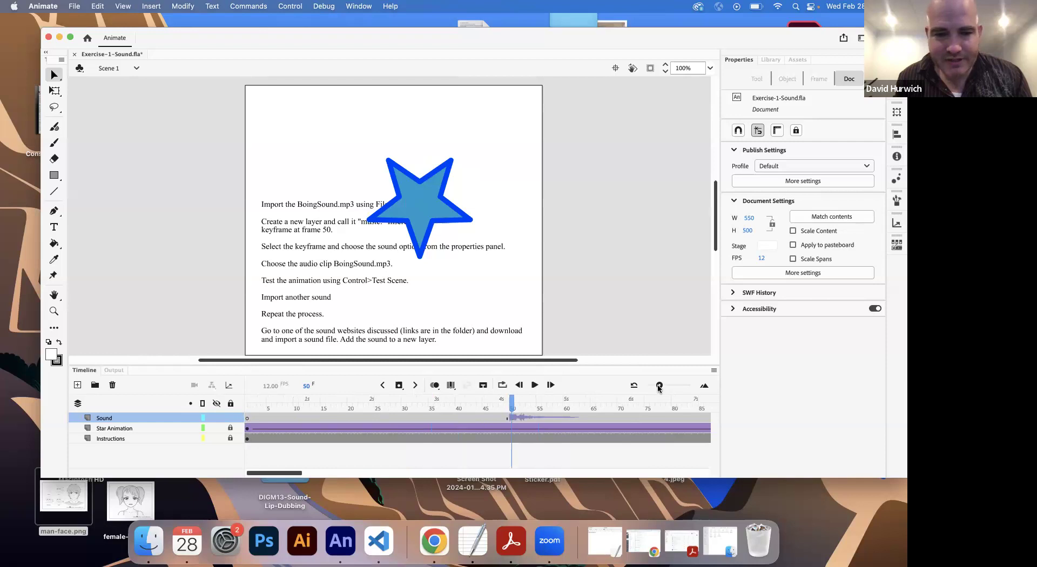
{"action": "left_click", "coordinate": [248, 412]}
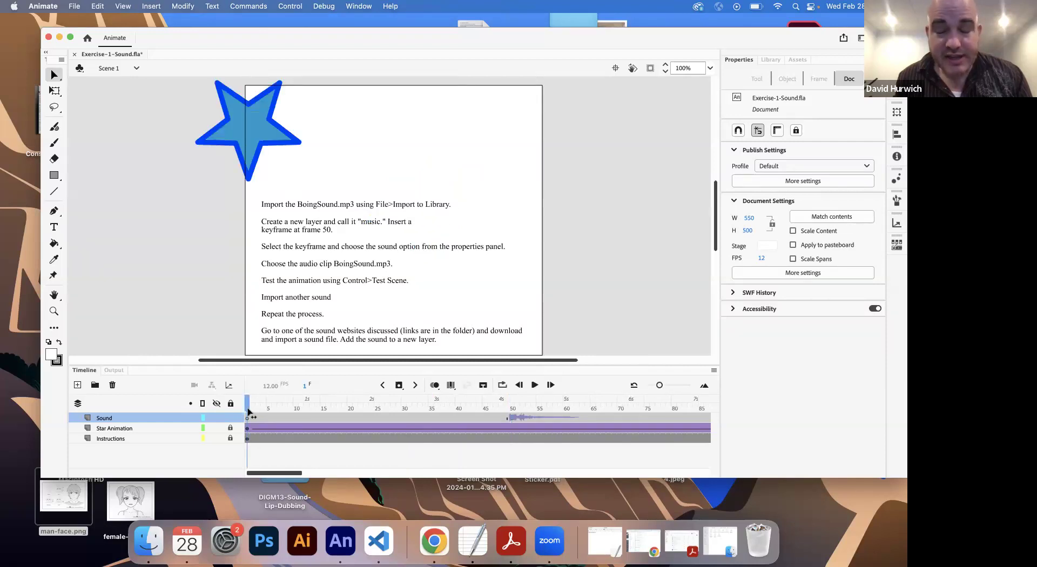
{"action": "left_click_drag", "start_coordinate": [249, 412], "coordinate": [502, 416]}
{"action": "left_click", "coordinate": [511, 417]}
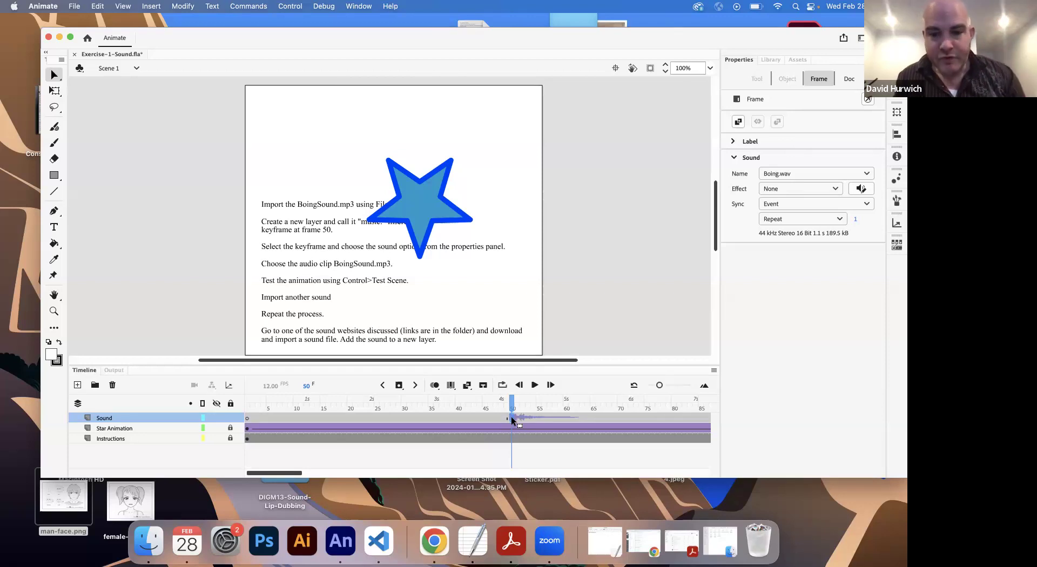
{"action": "left_click_drag", "start_coordinate": [513, 421], "coordinate": [484, 422]}
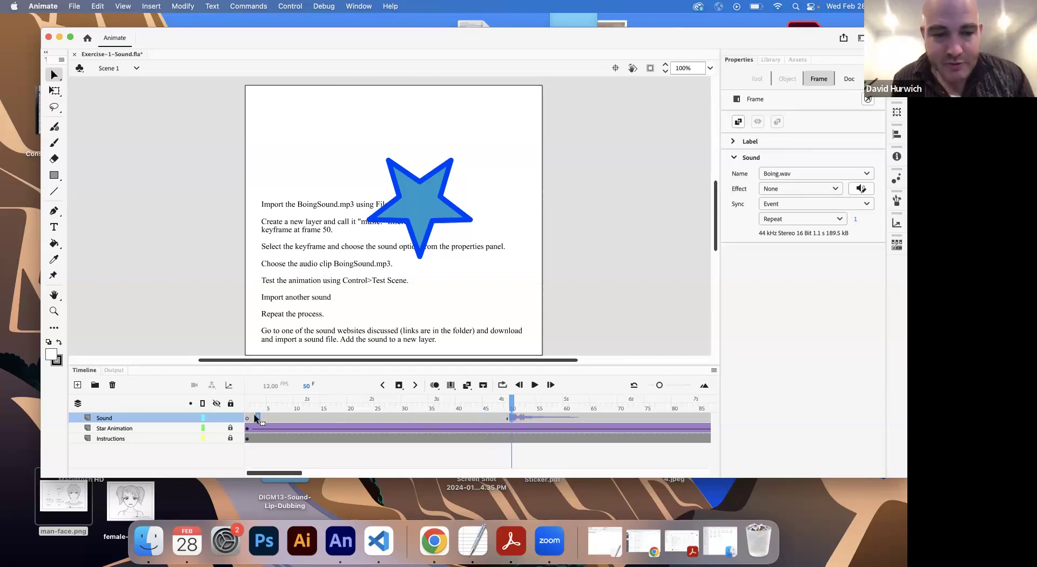
{"action": "left_click_drag", "start_coordinate": [248, 414], "coordinate": [248, 415]}
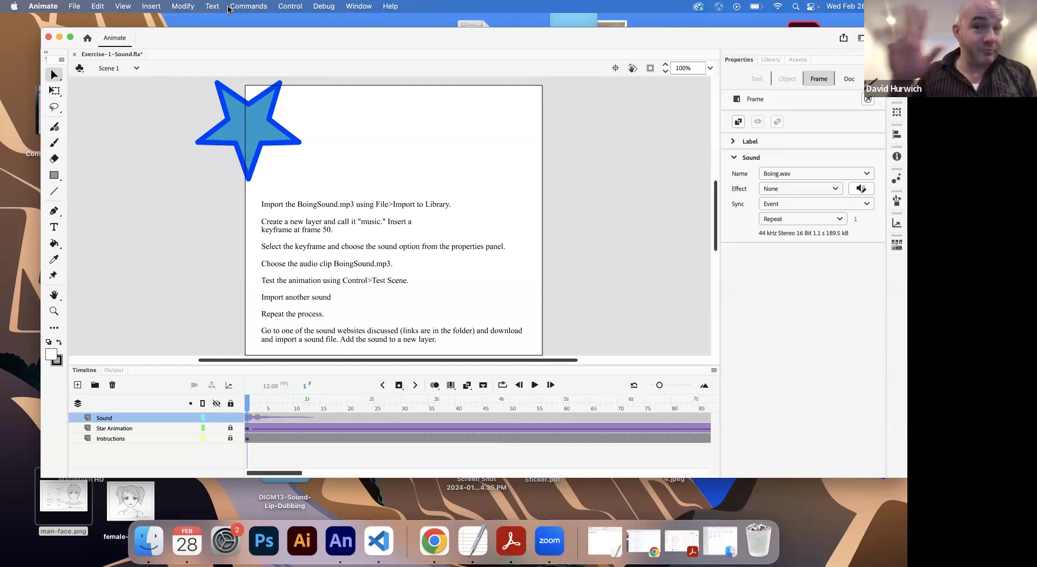
Step: Test the scene with the sound starting at frame 1, and close the preview window
{"action": "left_click", "coordinate": [282, 7]}
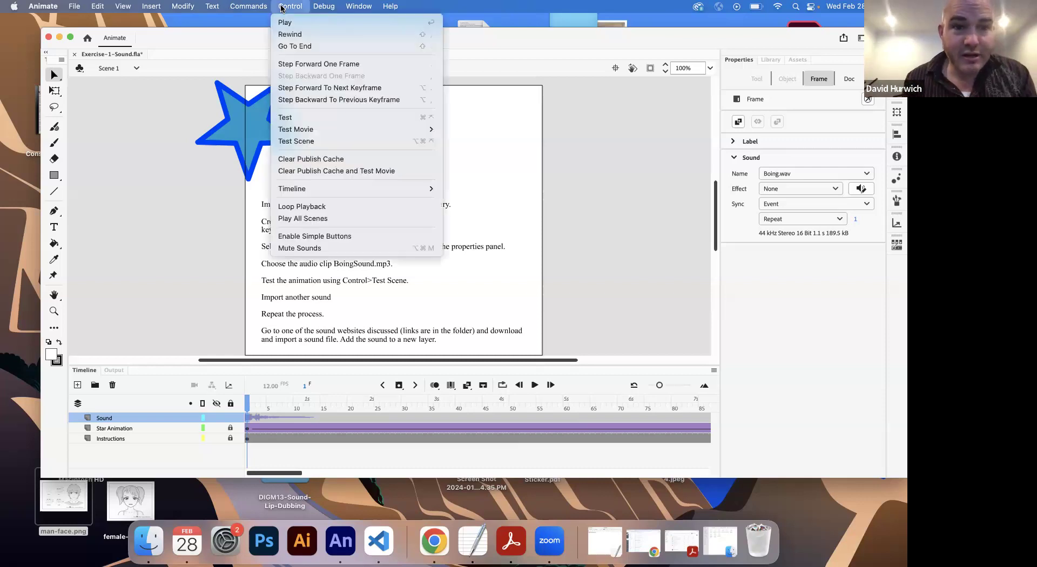
{"action": "left_click", "coordinate": [295, 141]}
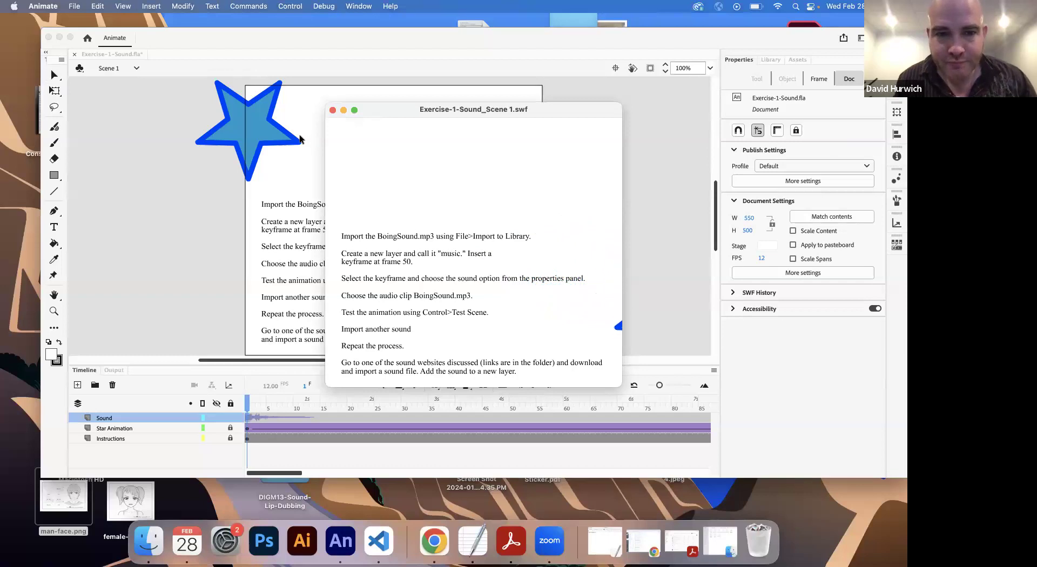
{"action": "left_click", "coordinate": [333, 110]}
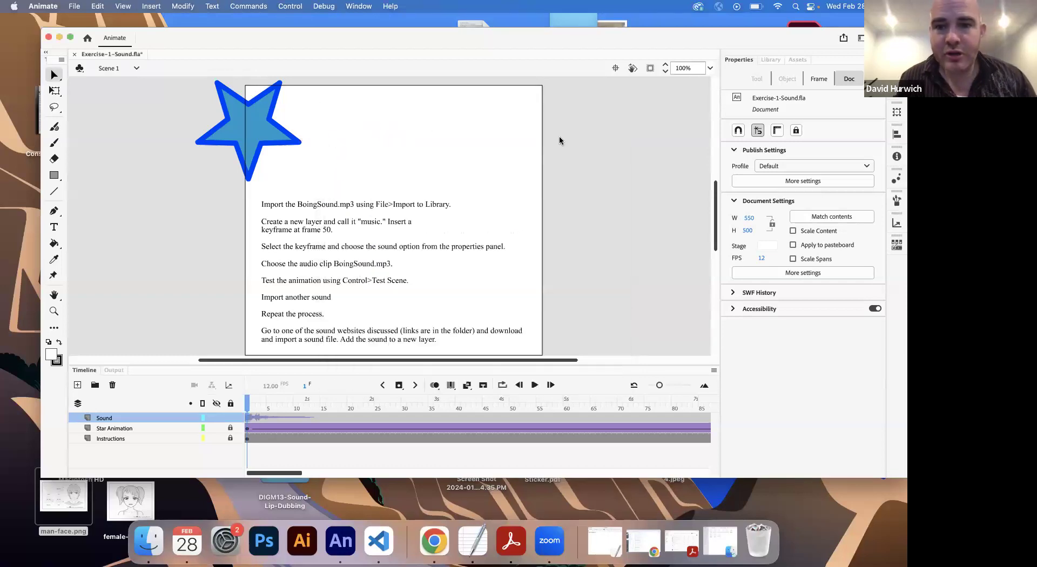
Step: Remove the sound from the frame 1 keyframe on the Sound layer by setting its sound name to None
{"action": "left_click", "coordinate": [250, 418]}
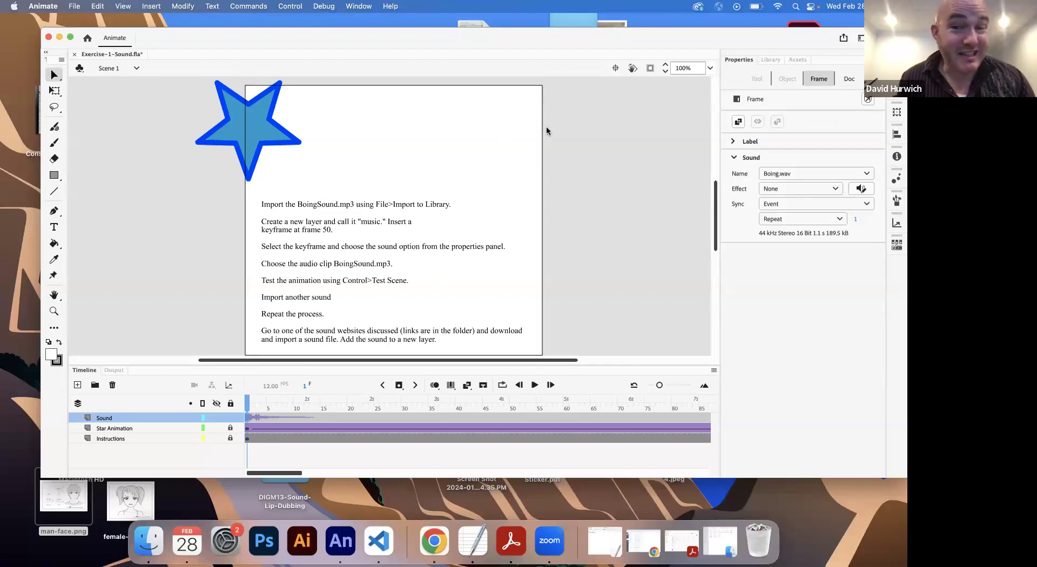
{"action": "left_click", "coordinate": [328, 416]}
{"action": "left_click", "coordinate": [248, 418]}
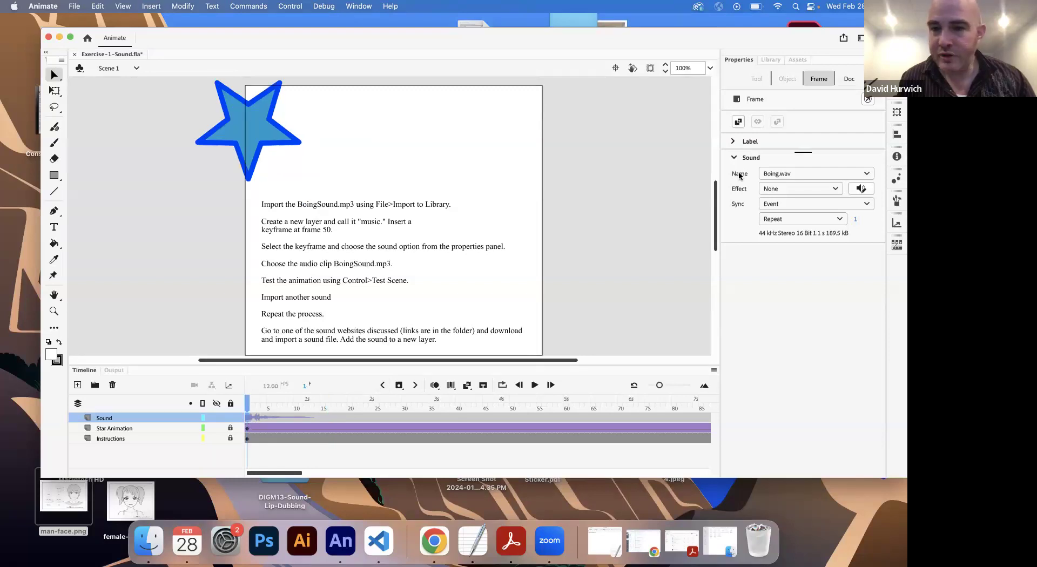
{"action": "left_click", "coordinate": [776, 174]}
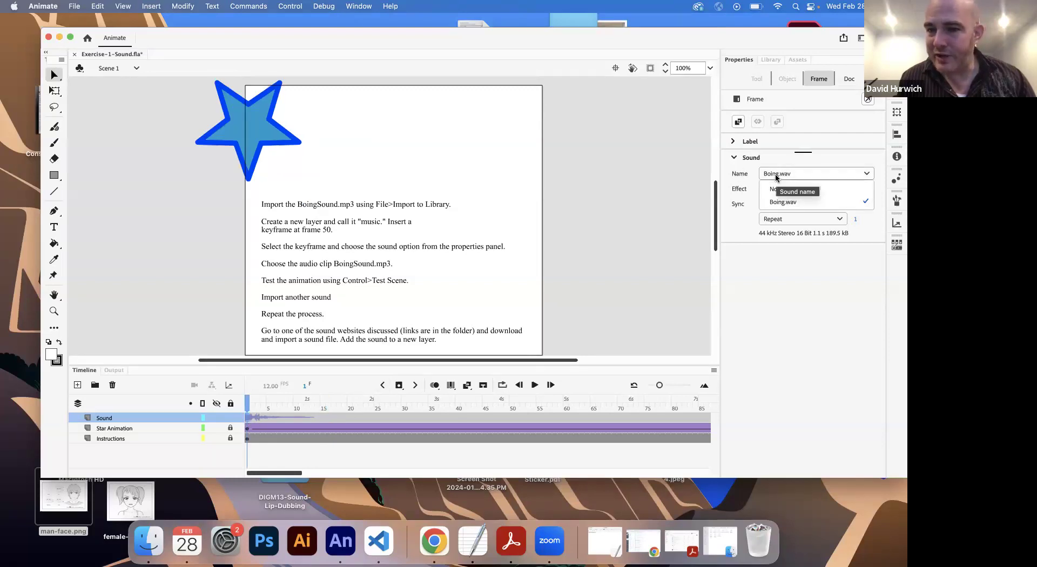
{"action": "left_click", "coordinate": [778, 190]}
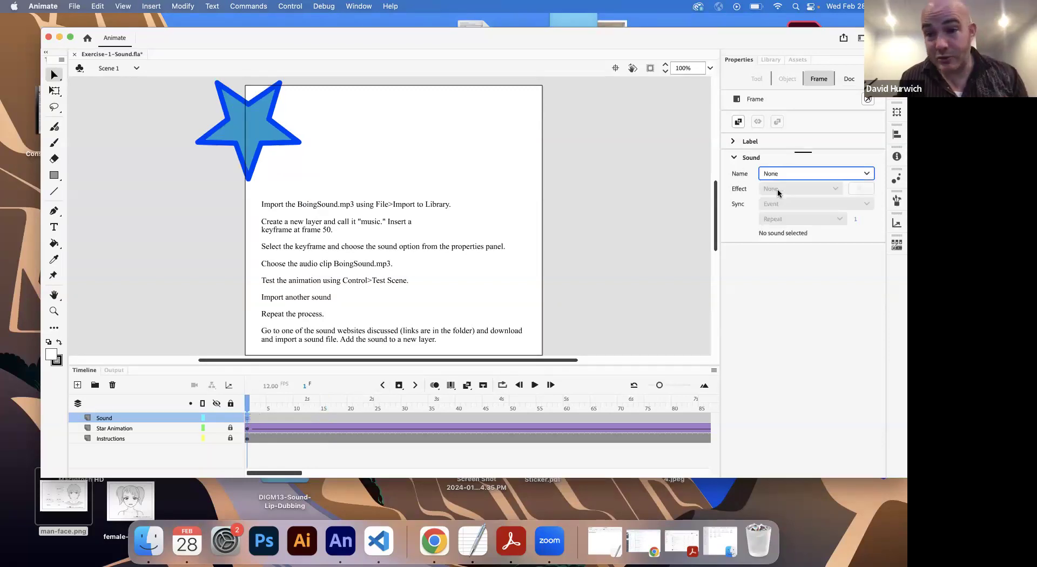
Step: Test the scene with no sound assigned, and close the preview window
{"action": "left_click", "coordinate": [286, 6]}
{"action": "left_click", "coordinate": [296, 141]}
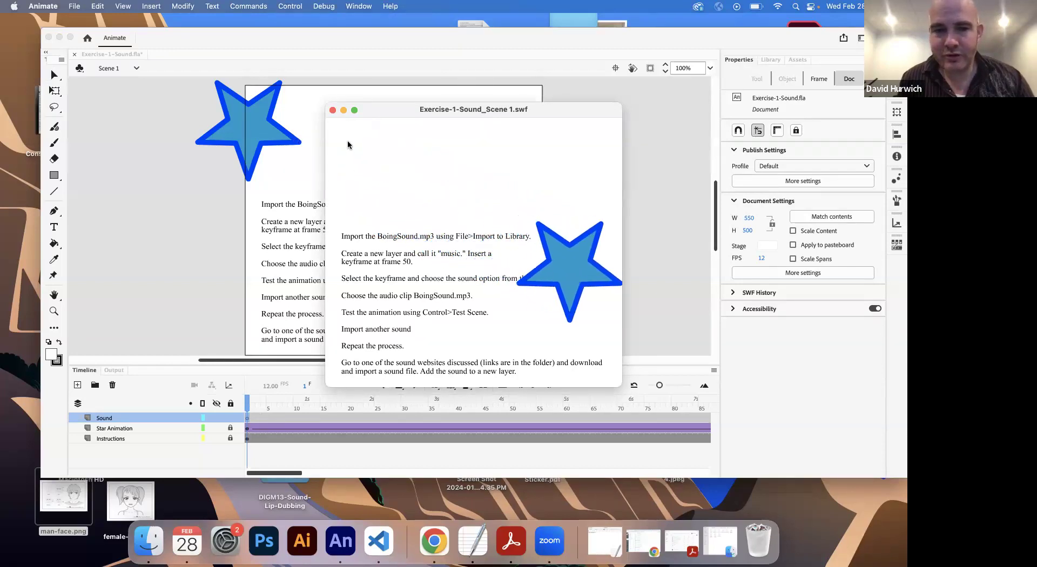
{"action": "left_click", "coordinate": [333, 111]}
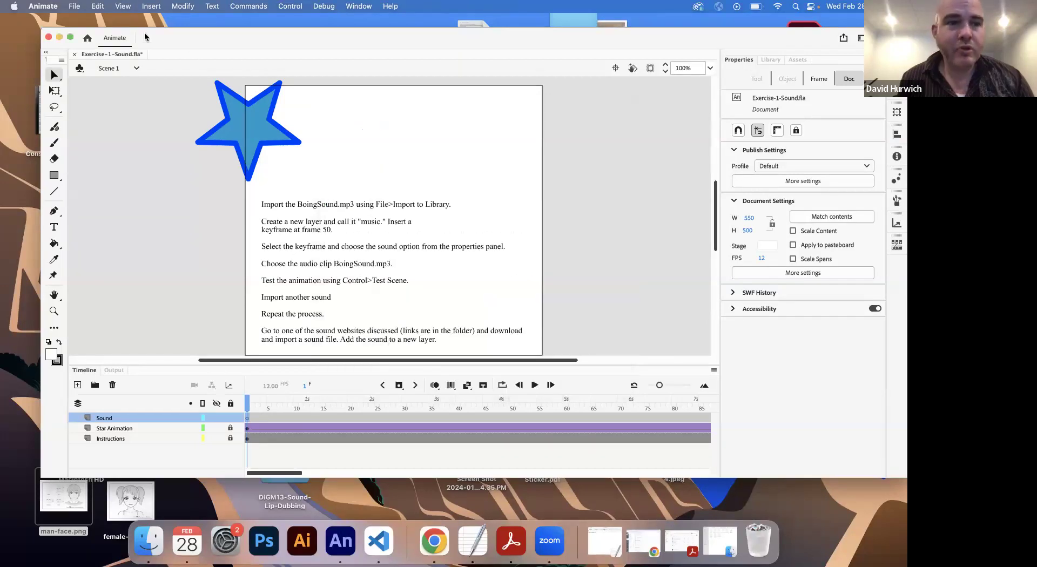
Step: Import ElectricSparks.mp3 from the sound clips folder to the library and preview it there
{"action": "left_click", "coordinate": [71, 6]}
{"action": "mouse_move", "coordinate": [116, 170]}
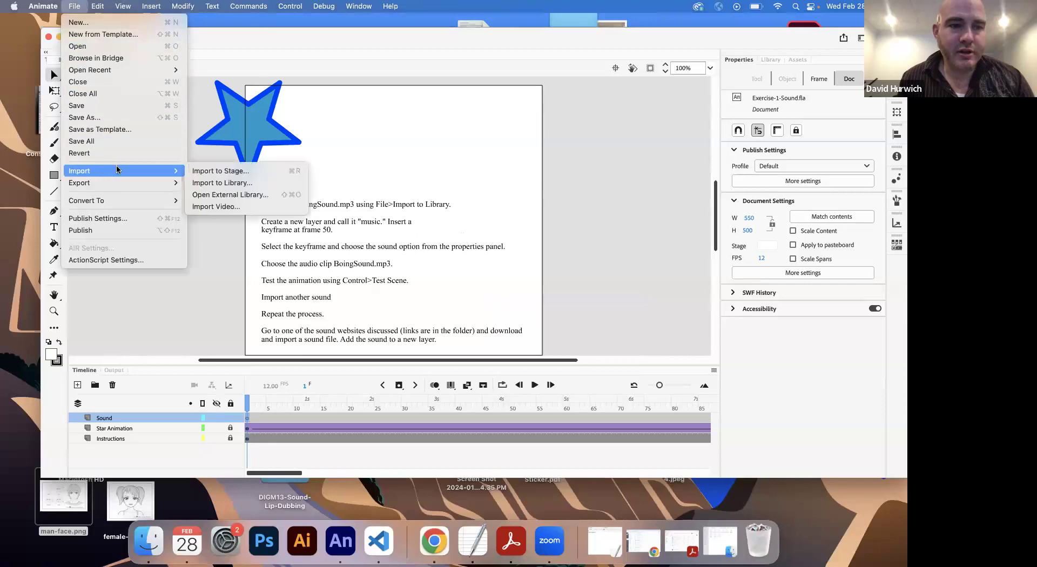
{"action": "left_click", "coordinate": [208, 181]}
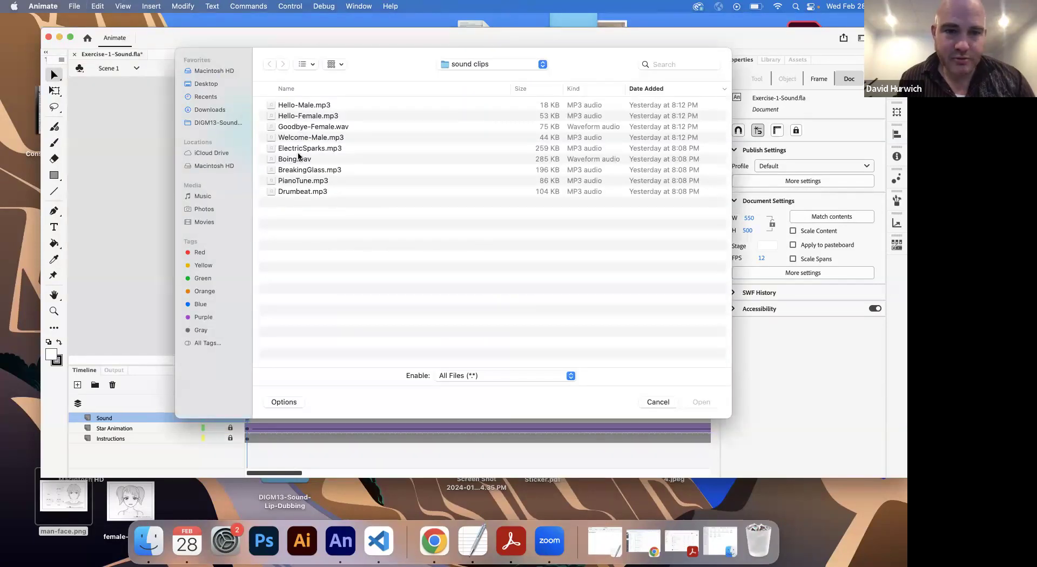
{"action": "double_click", "coordinate": [302, 149]}
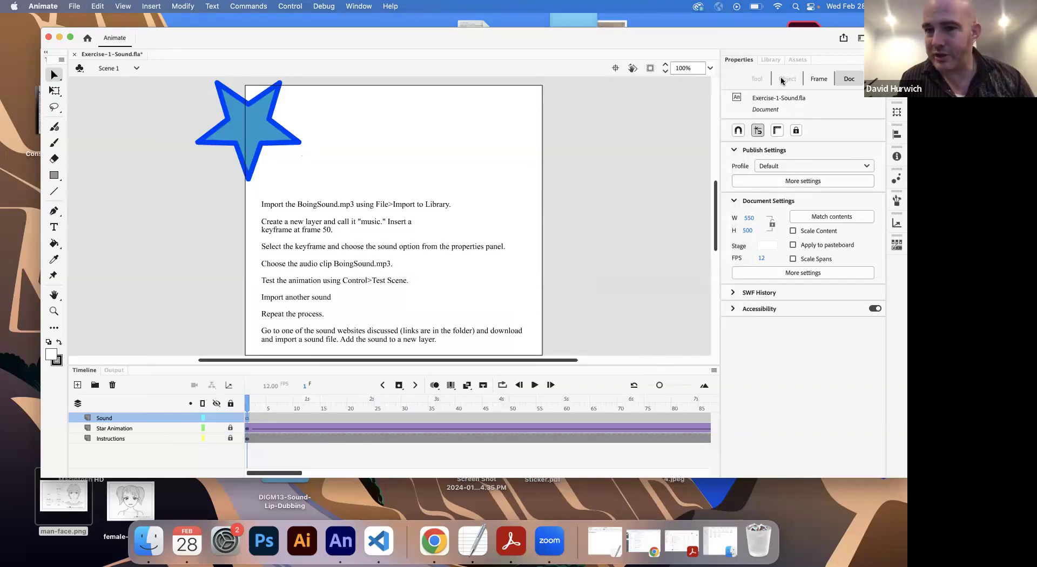
{"action": "left_click", "coordinate": [774, 61]}
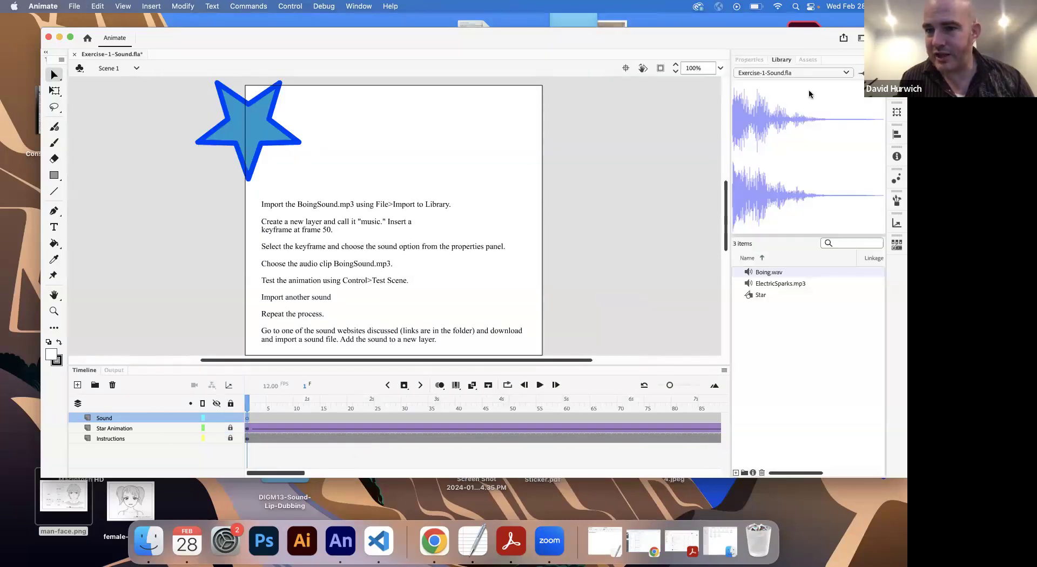
{"action": "left_click", "coordinate": [772, 283]}
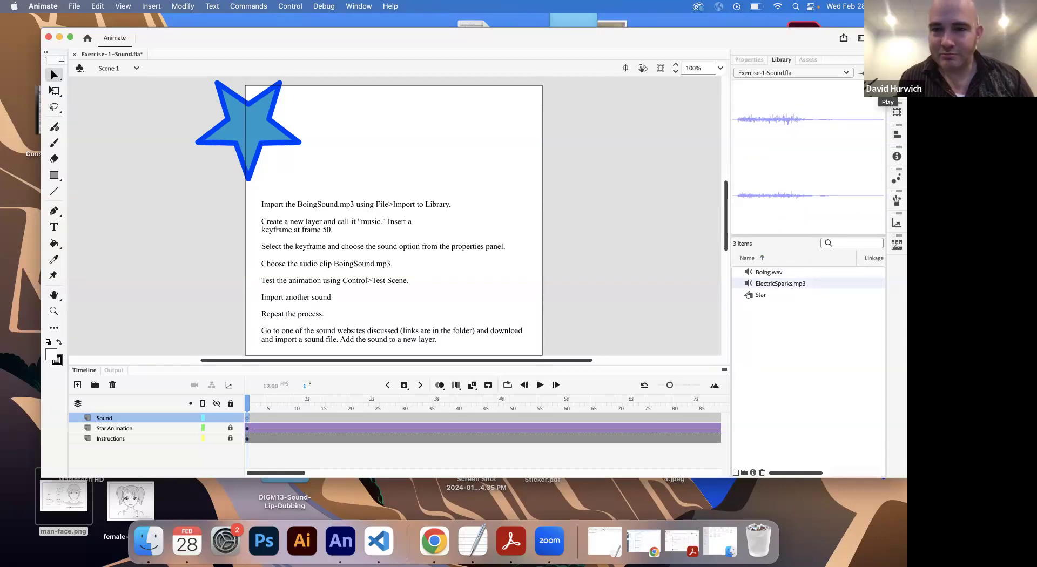
Step: Insert a blank keyframe at frame 24 of the Sound layer and select it
{"action": "left_click", "coordinate": [249, 420]}
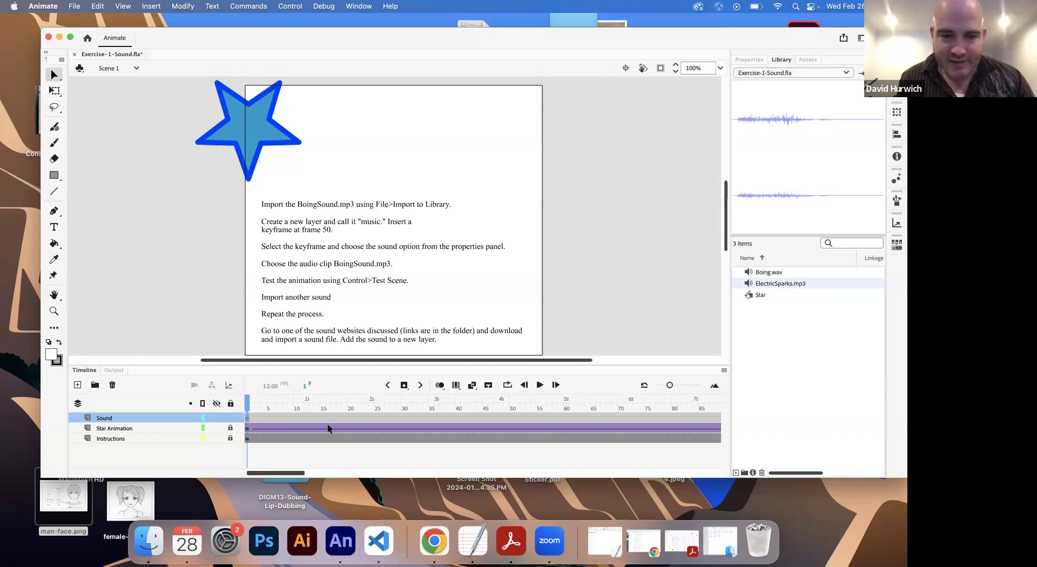
{"action": "left_click", "coordinate": [371, 417]}
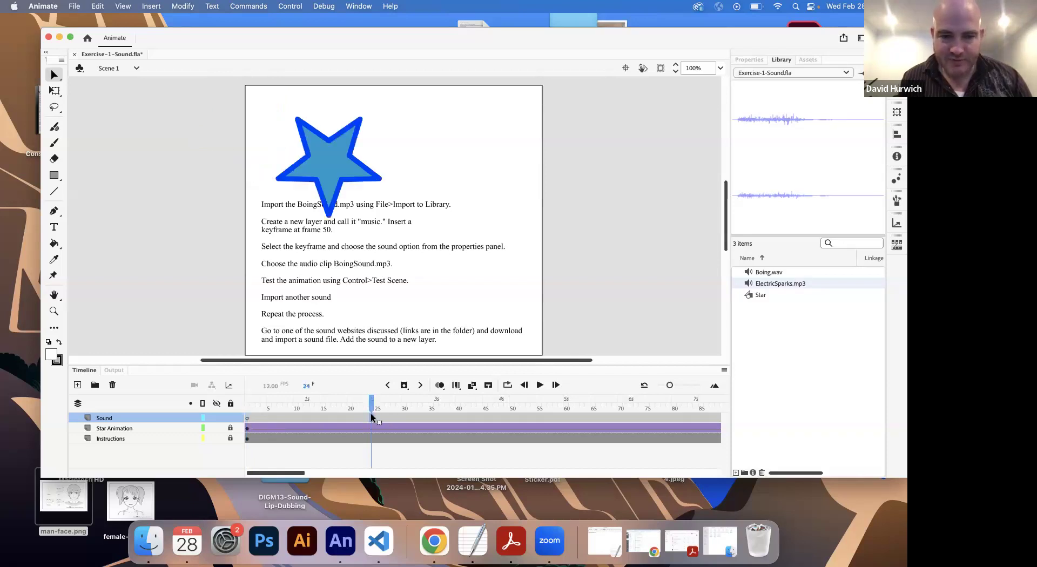
{"action": "right_click", "coordinate": [372, 419]}
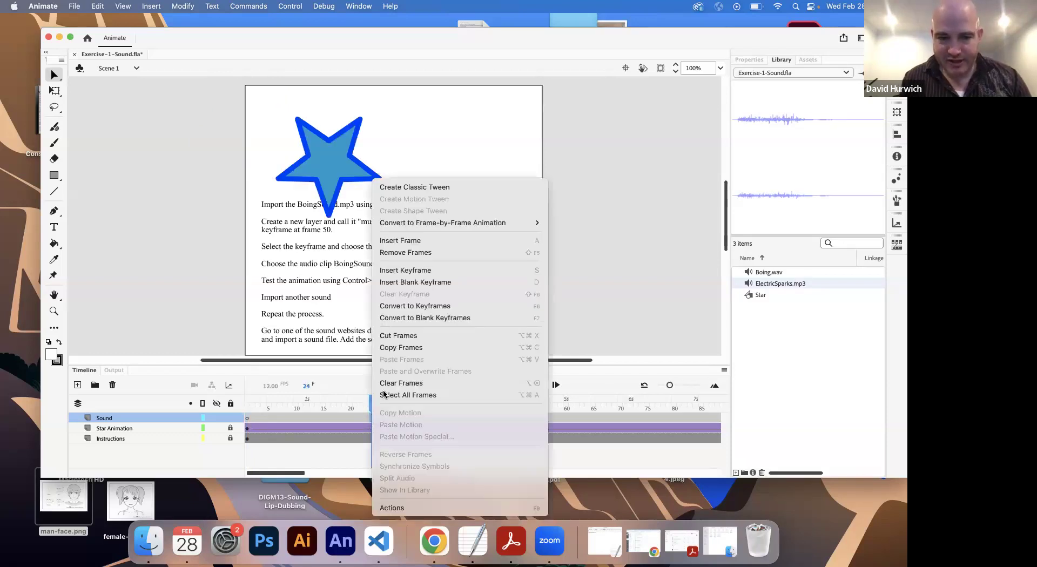
{"action": "left_click", "coordinate": [416, 283]}
{"action": "left_click", "coordinate": [329, 419]}
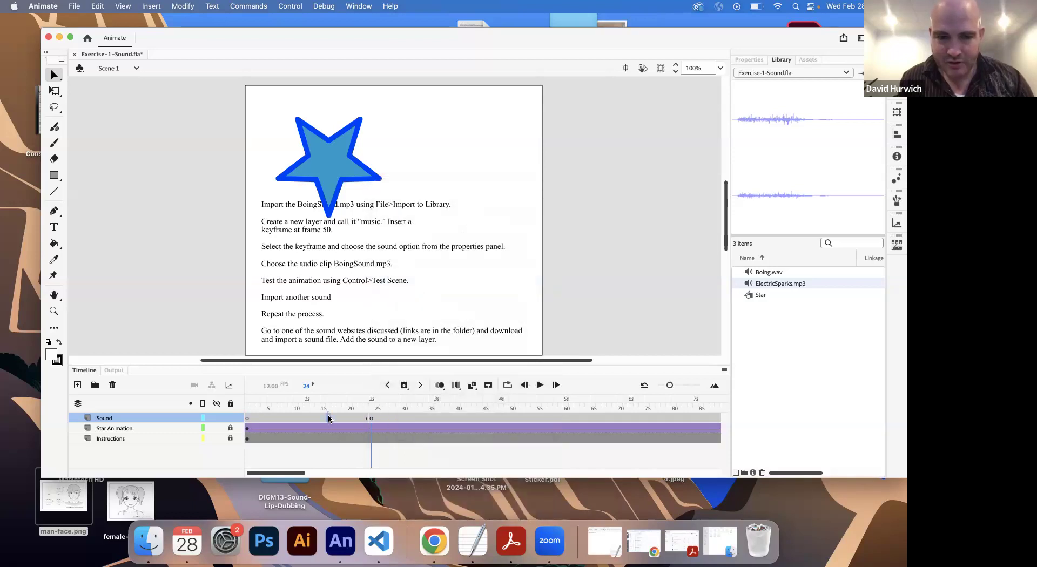
{"action": "left_click", "coordinate": [372, 418]}
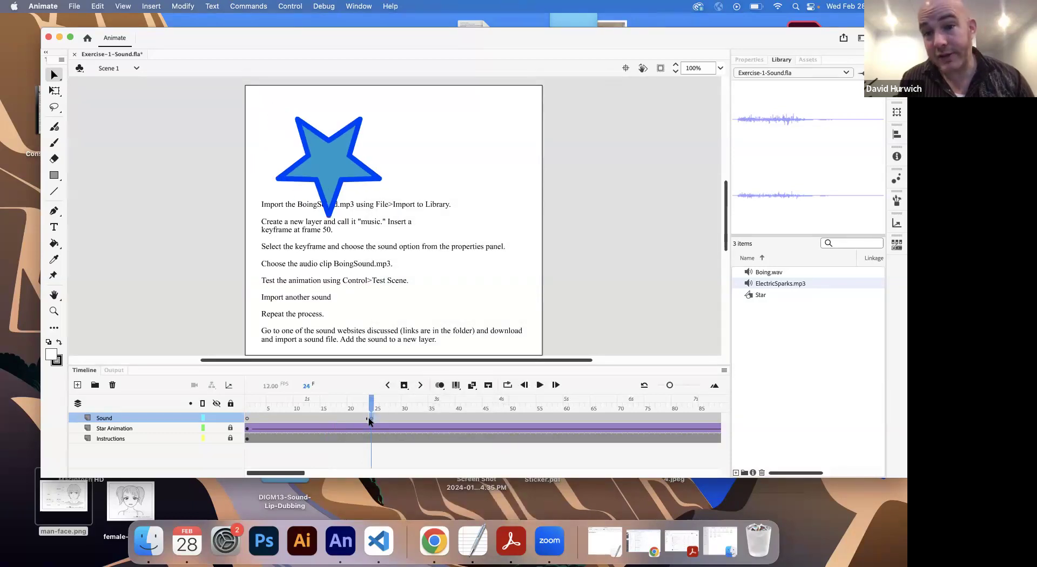
Step: Assign ElectricSparks.mp3 as the sound of the frame 24 keyframe on the Sound layer
{"action": "left_click", "coordinate": [753, 61]}
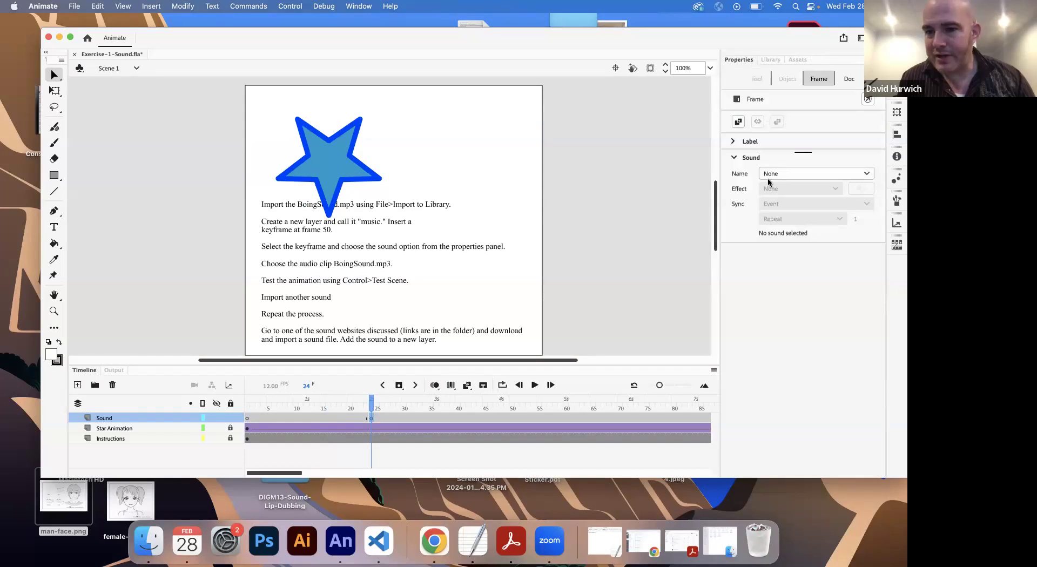
{"action": "left_click", "coordinate": [783, 174]}
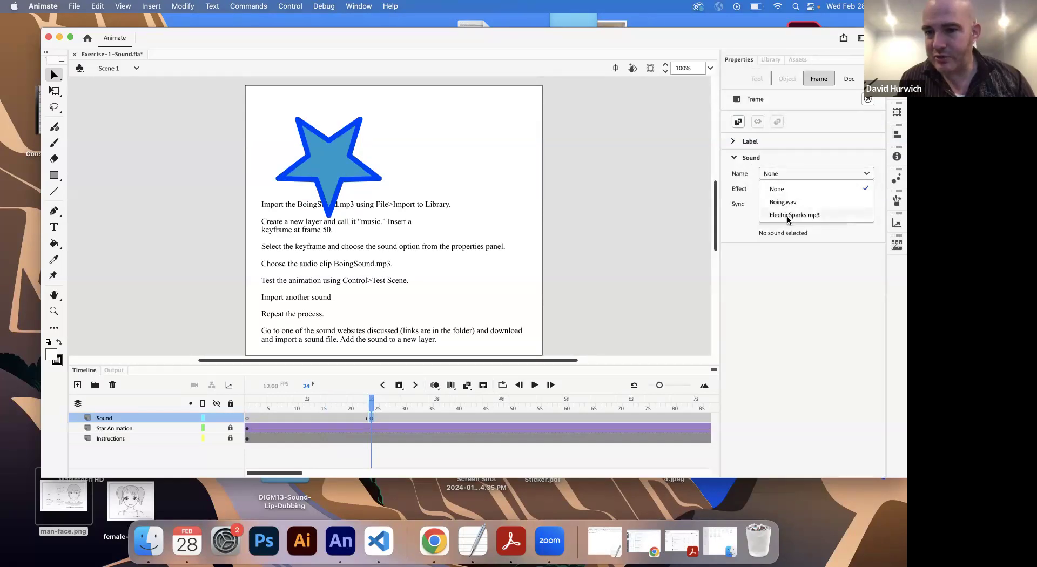
{"action": "left_click", "coordinate": [787, 219]}
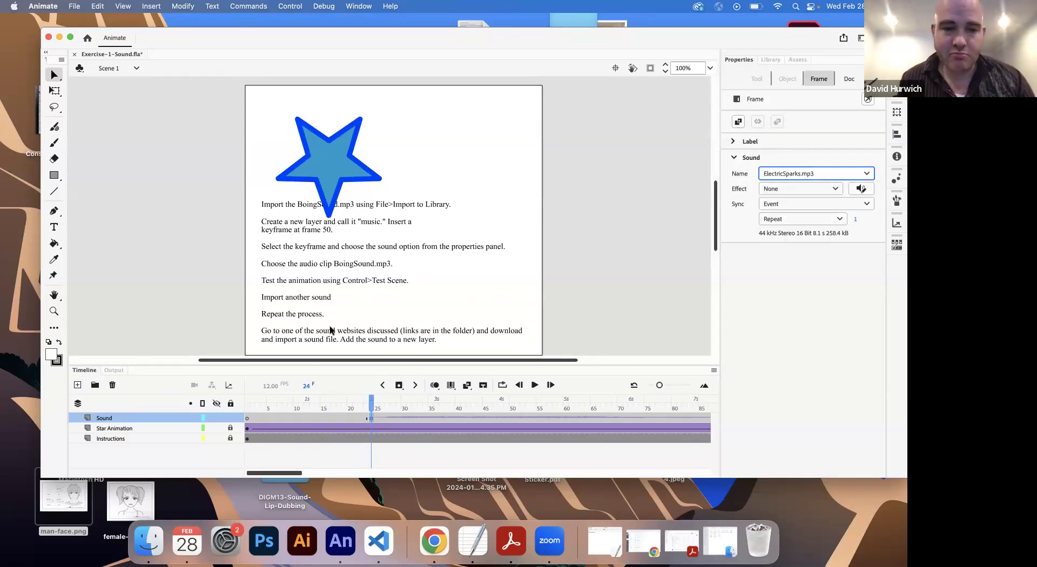
Step: Test the scene with the ElectricSparks.mp3 sound at frame 24, and close the preview window
{"action": "left_click", "coordinate": [280, 7]}
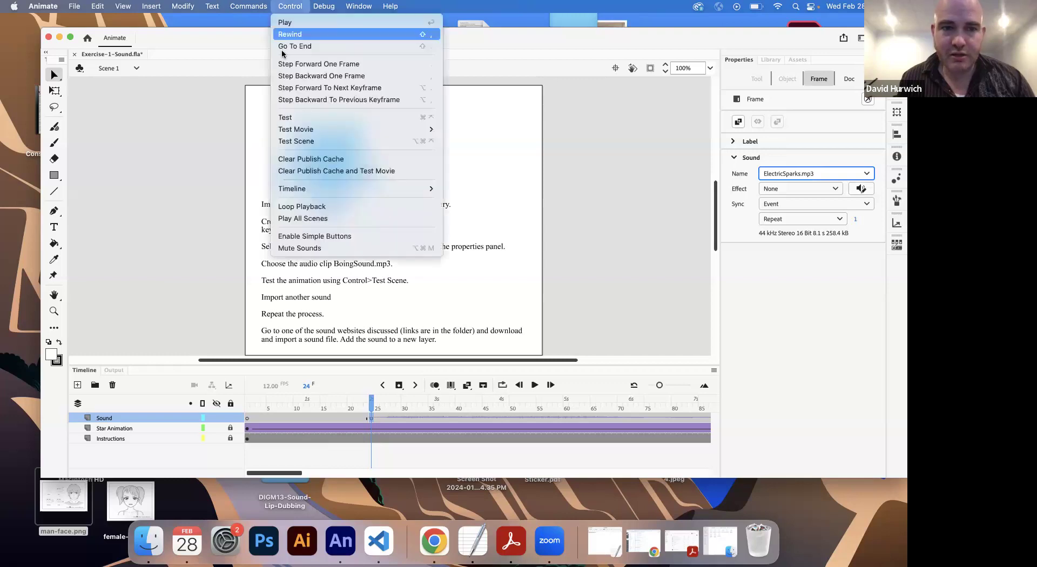
{"action": "left_click", "coordinate": [303, 139]}
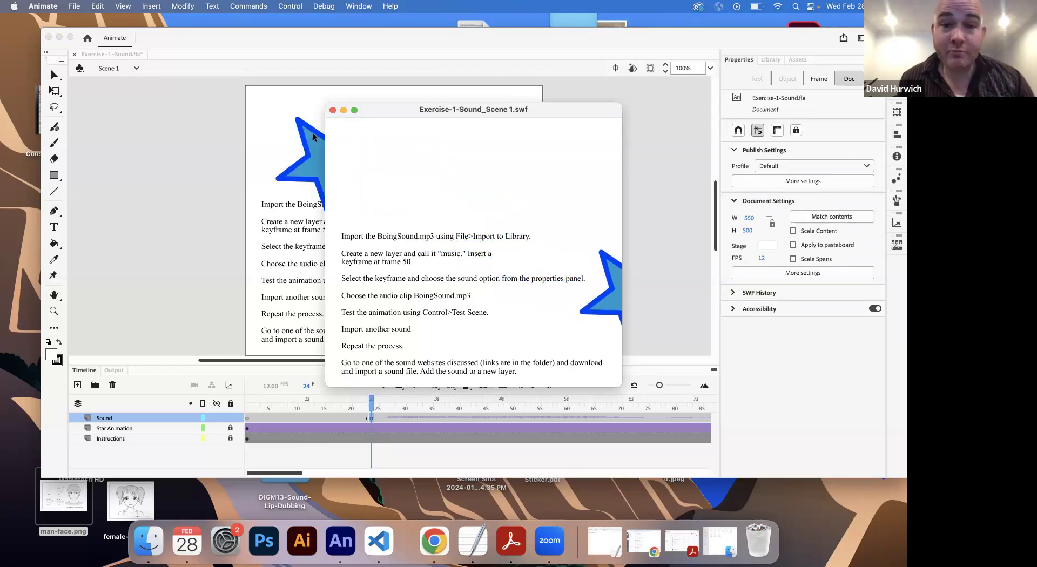
{"action": "left_click", "coordinate": [332, 110]}
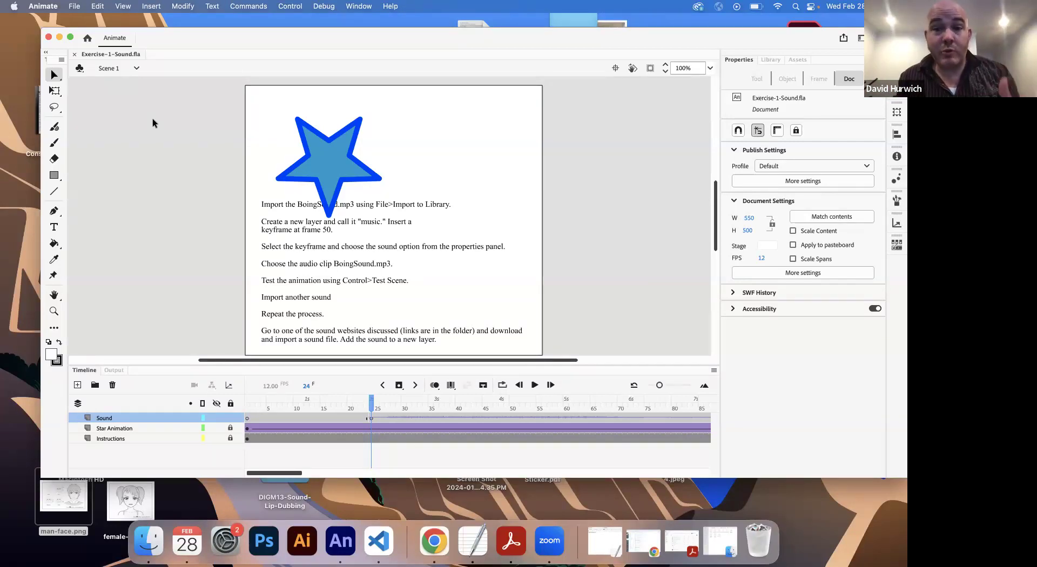
Step: Open Exercise-2-Sound2.fla and select the first keyframe of its Music layer
{"action": "left_click", "coordinate": [77, 10]}
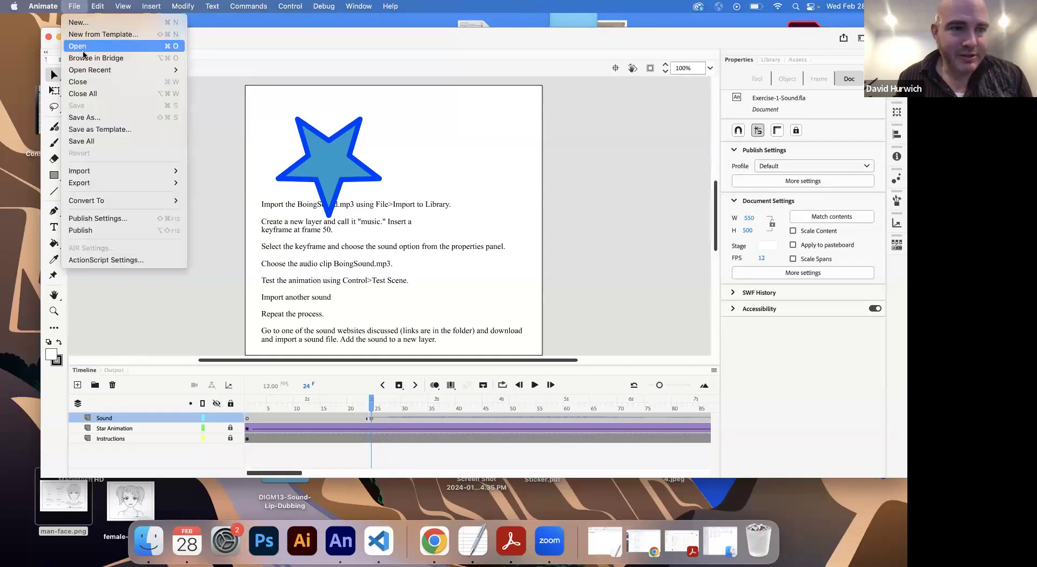
{"action": "left_click", "coordinate": [87, 45]}
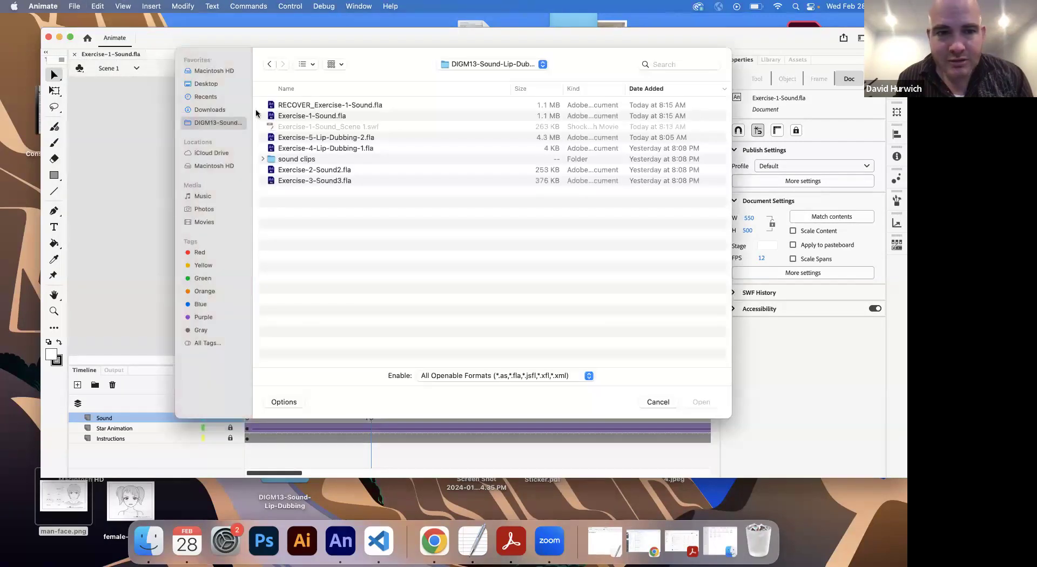
{"action": "double_click", "coordinate": [328, 171]}
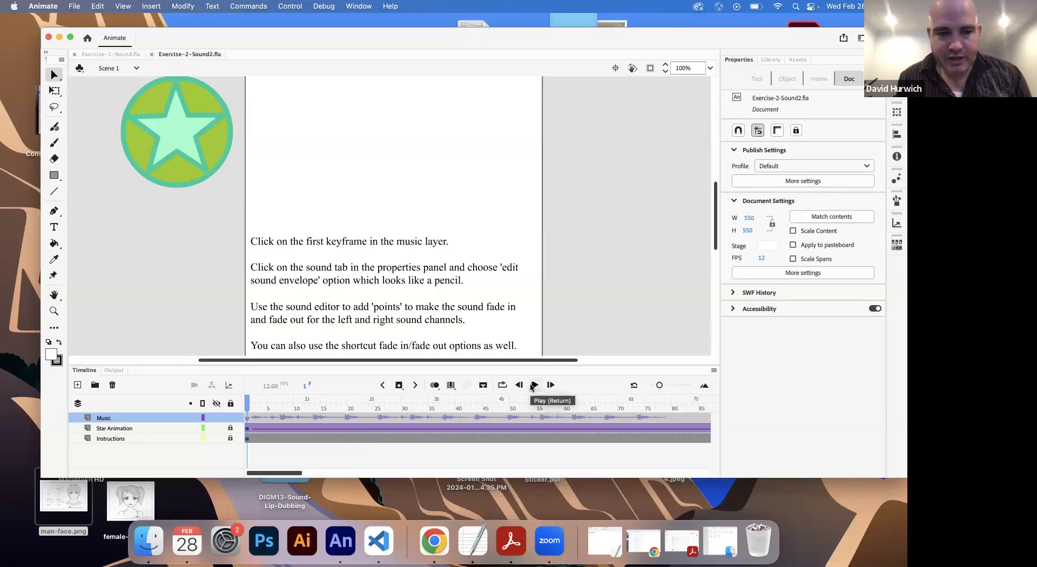
{"action": "left_click_drag", "start_coordinate": [259, 410], "coordinate": [2, 441]}
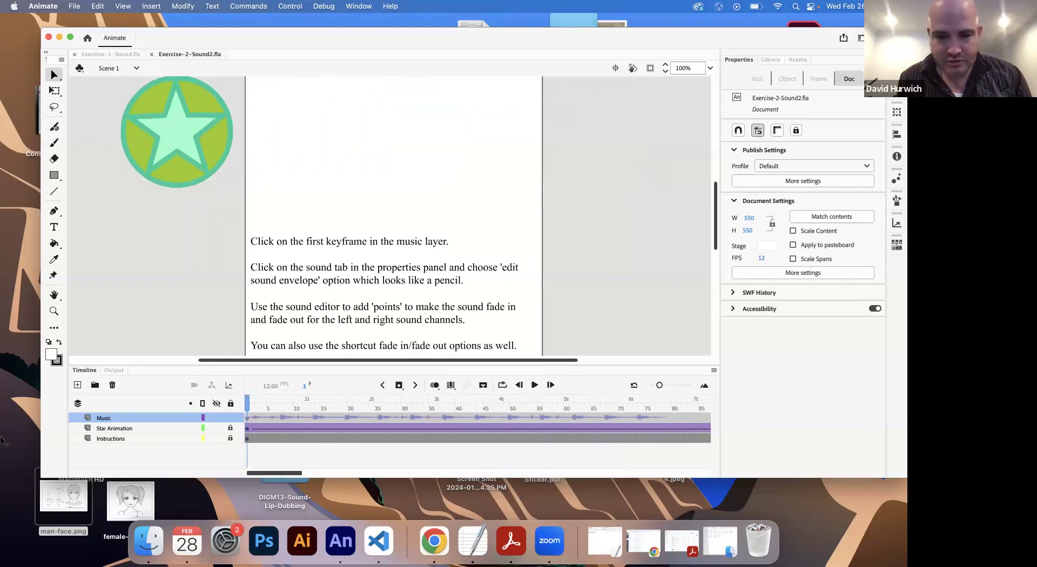
{"action": "left_click", "coordinate": [248, 418]}
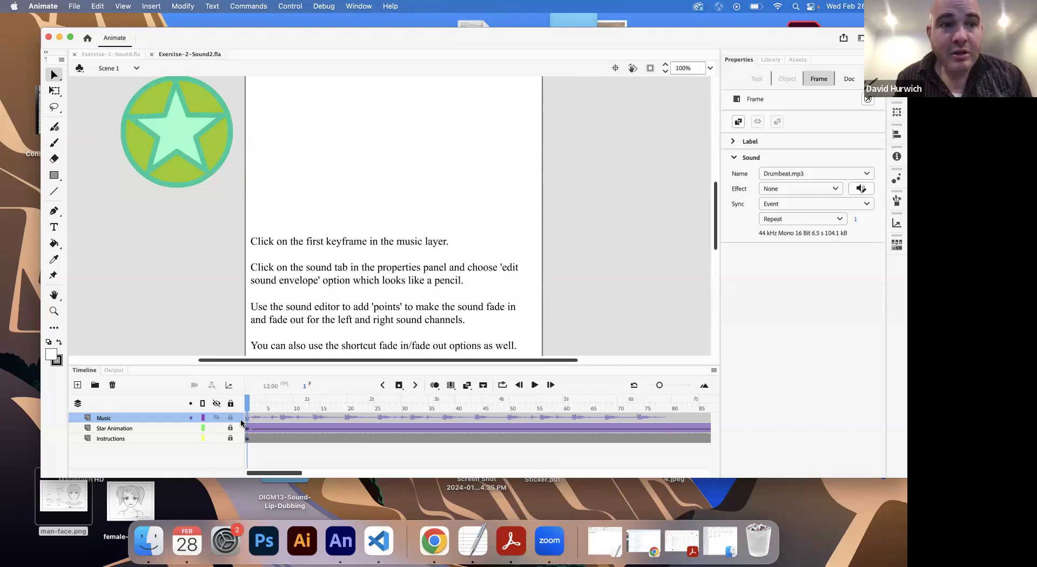
Step: Clear the sound from the Music layer's first keyframe and assign Drumbeat.mp3 to it again
{"action": "left_click", "coordinate": [783, 175]}
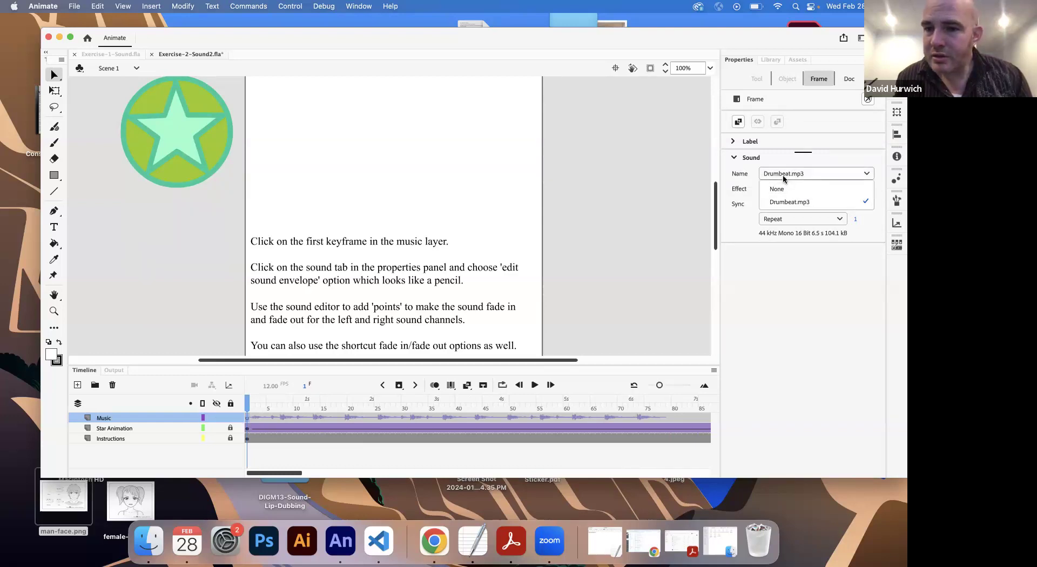
{"action": "left_click", "coordinate": [775, 188]}
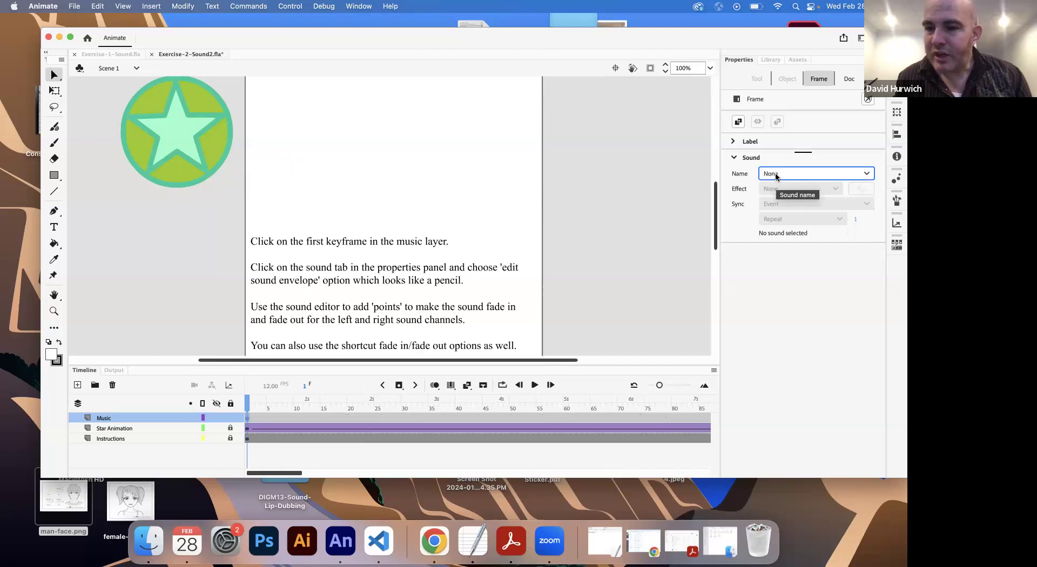
{"action": "left_click", "coordinate": [776, 174]}
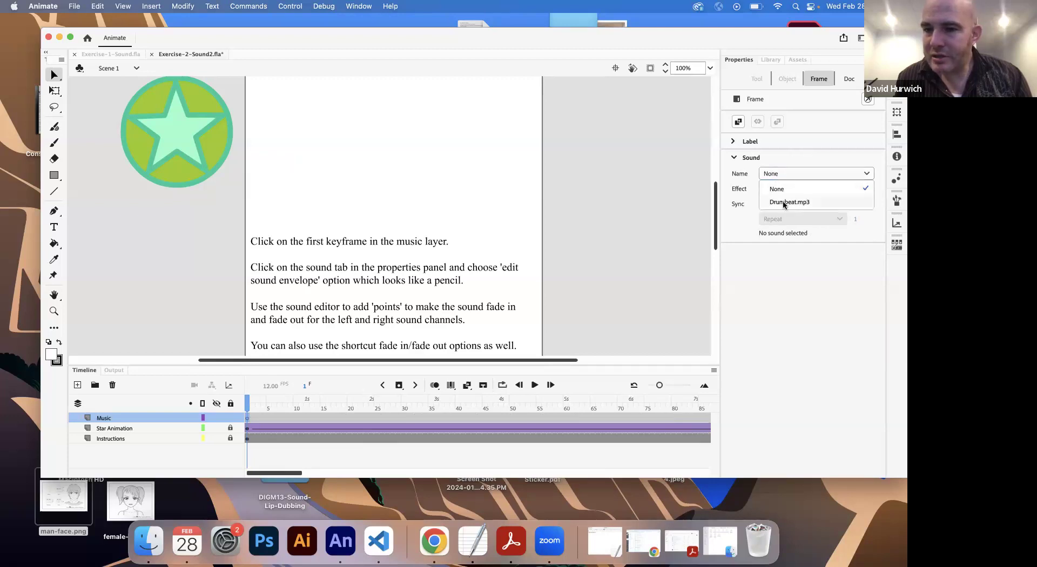
{"action": "left_click", "coordinate": [783, 202]}
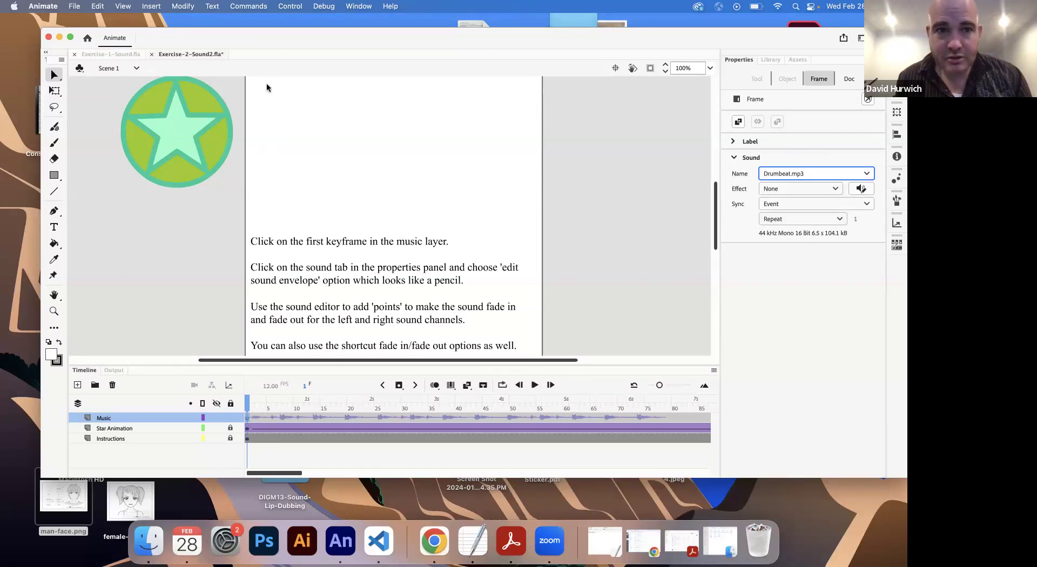
Step: Test the scene with Drumbeat.mp3 playing without an effect, and close the preview window
{"action": "left_click", "coordinate": [290, 6]}
{"action": "left_click", "coordinate": [300, 140]}
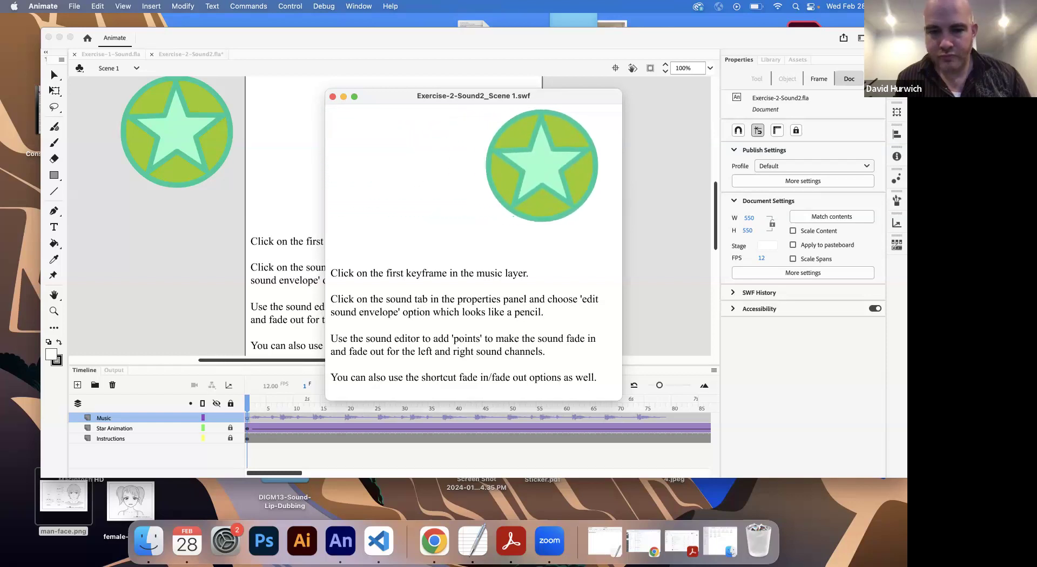
{"action": "left_click", "coordinate": [332, 96]}
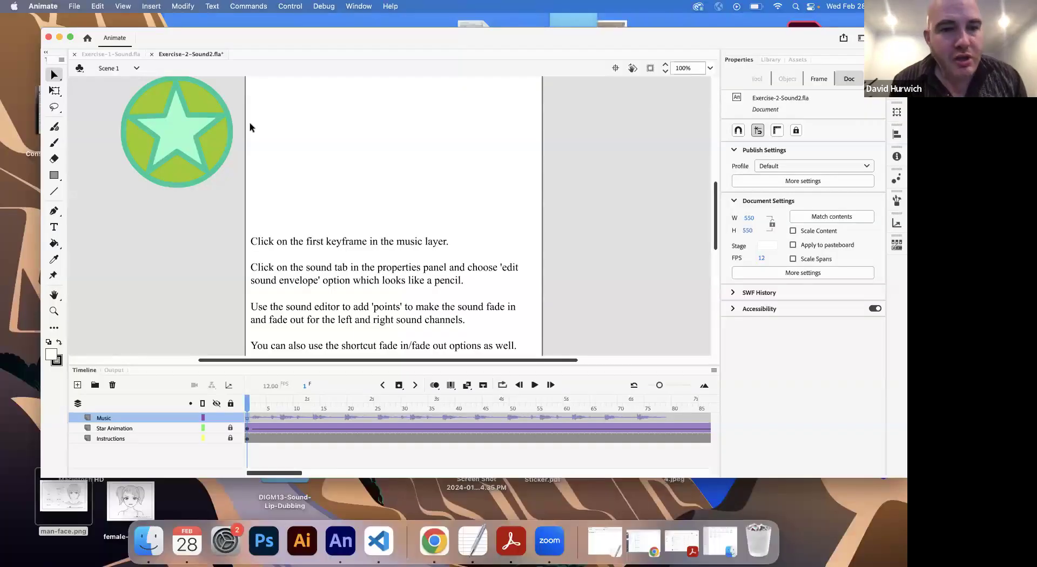
Step: Select frame 2 of the Music layer, test the scene once more, and close the preview window
{"action": "scroll", "coordinate": [250, 122], "scroll_direction": "up", "scroll_amount": 3}
{"action": "scroll", "coordinate": [250, 125], "scroll_direction": "down", "scroll_amount": 2}
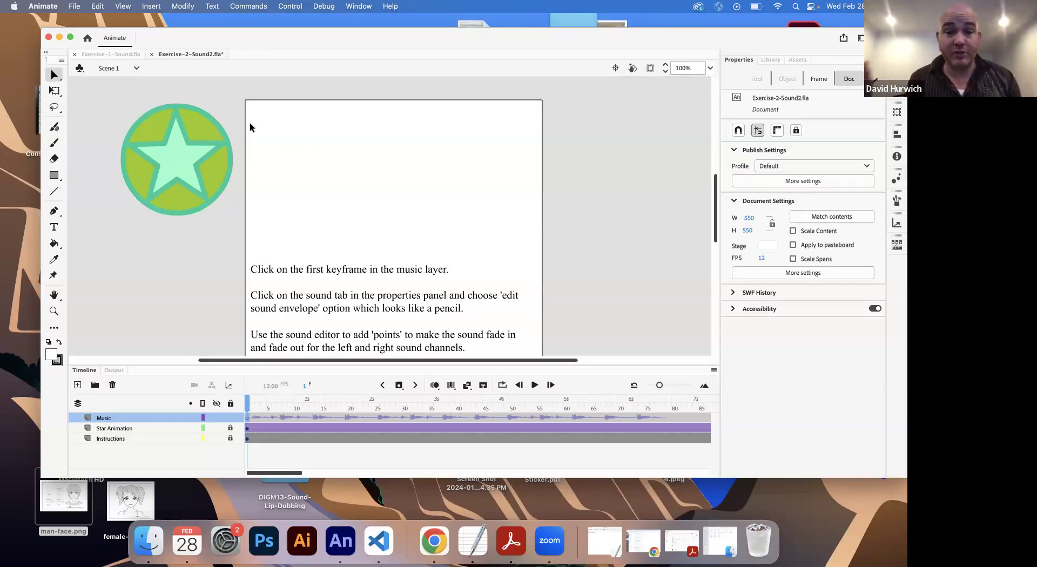
{"action": "mouse_move", "coordinate": [260, 414]}
{"action": "left_mouse_down"}
{"action": "mouse_move", "coordinate": [666, 415]}
{"action": "mouse_move", "coordinate": [252, 421]}
{"action": "left_mouse_up"}
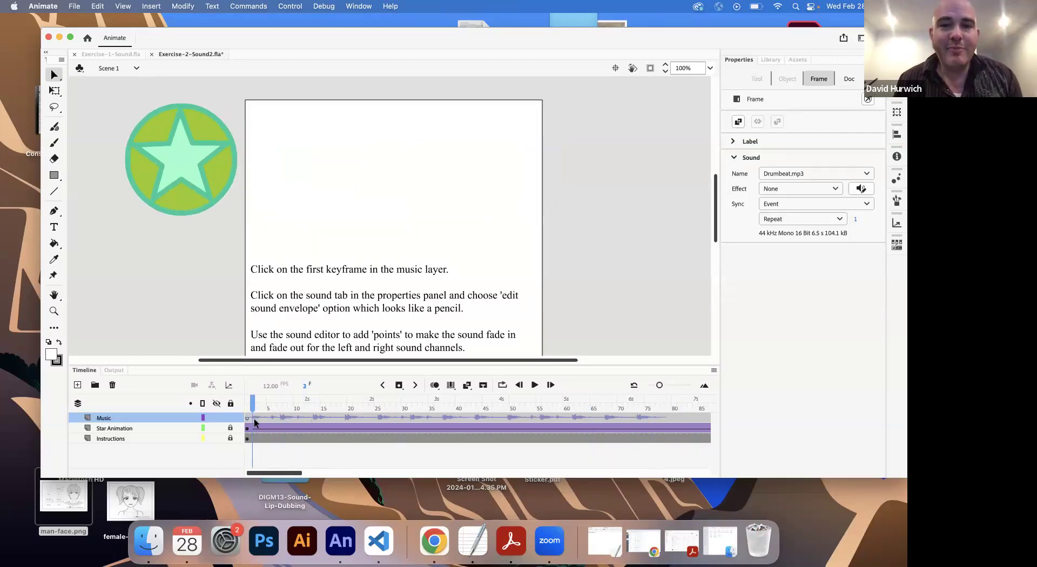
{"action": "left_click", "coordinate": [291, 6]}
{"action": "left_click", "coordinate": [294, 141]}
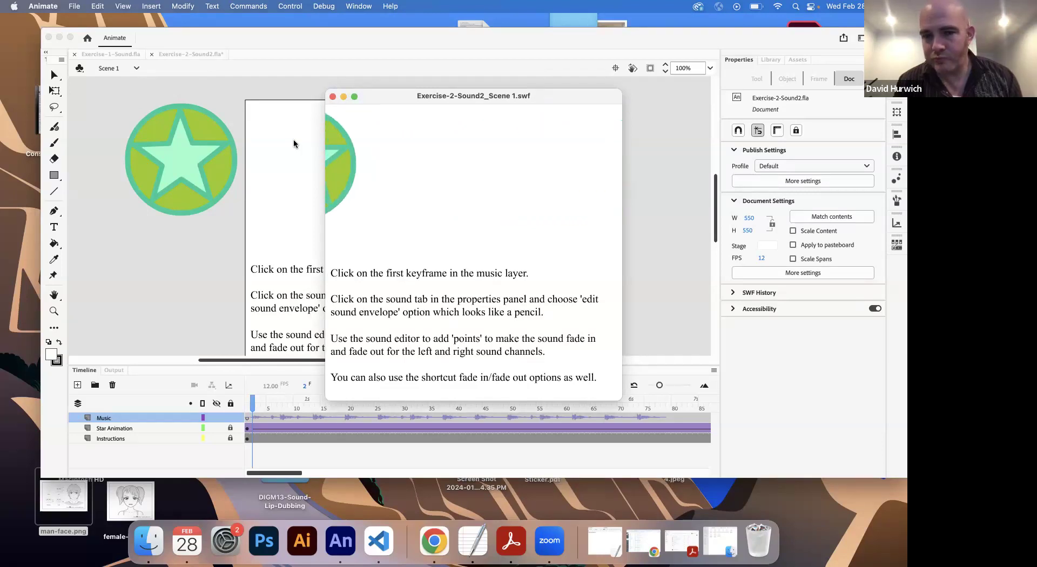
{"action": "left_click", "coordinate": [332, 97]}
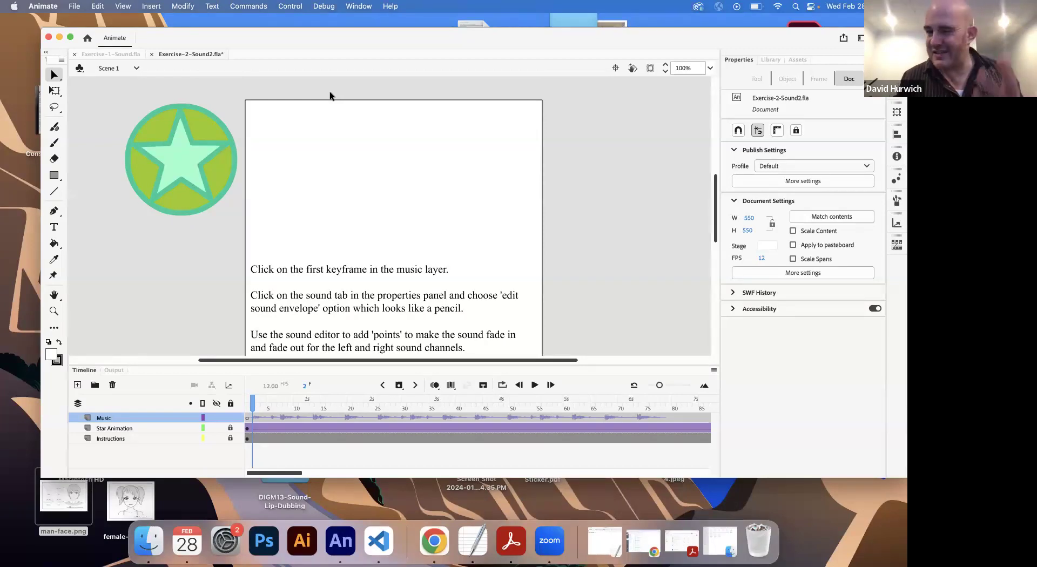
Step: Select the Music layer's first keyframe and set its sound effect to Fade in
{"action": "left_click", "coordinate": [248, 419]}
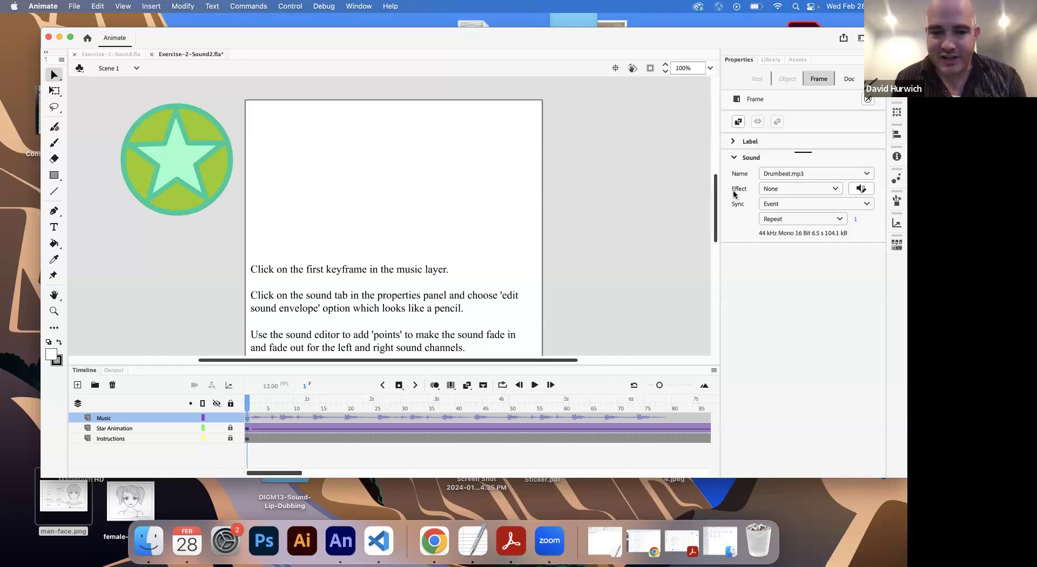
{"action": "left_click", "coordinate": [248, 416]}
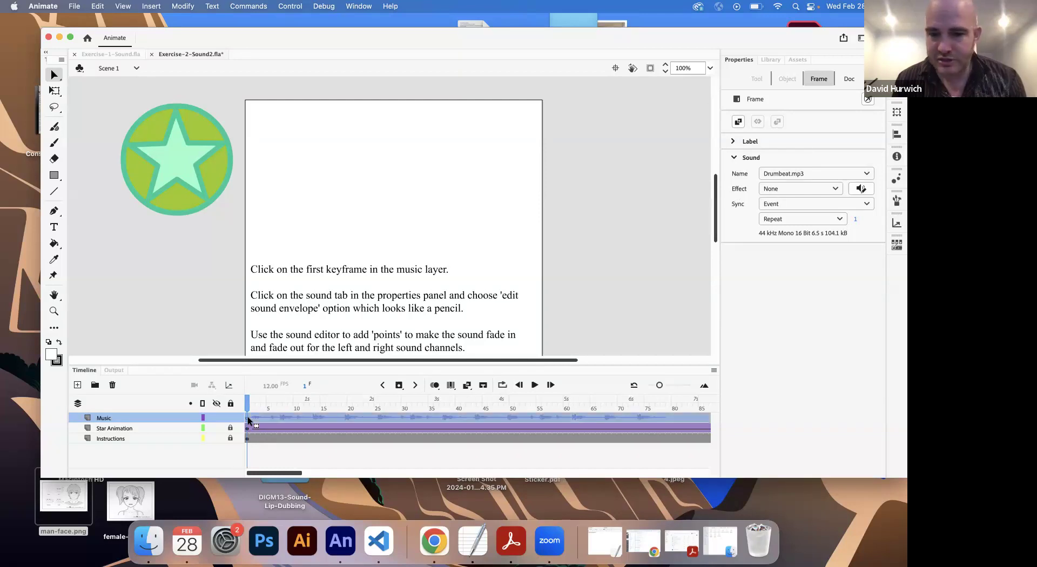
{"action": "left_click", "coordinate": [785, 189]}
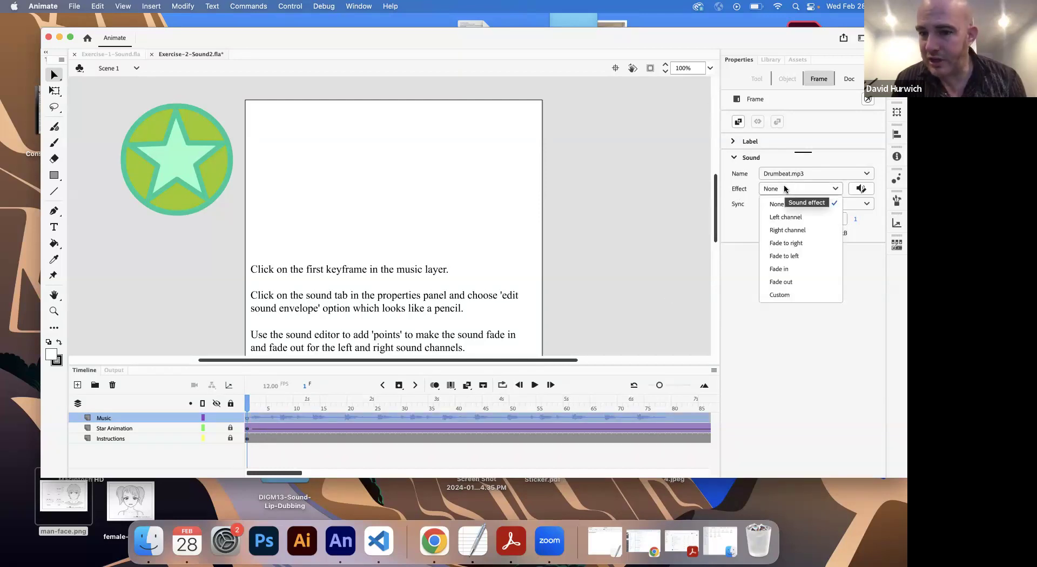
{"action": "left_click", "coordinate": [798, 267]}
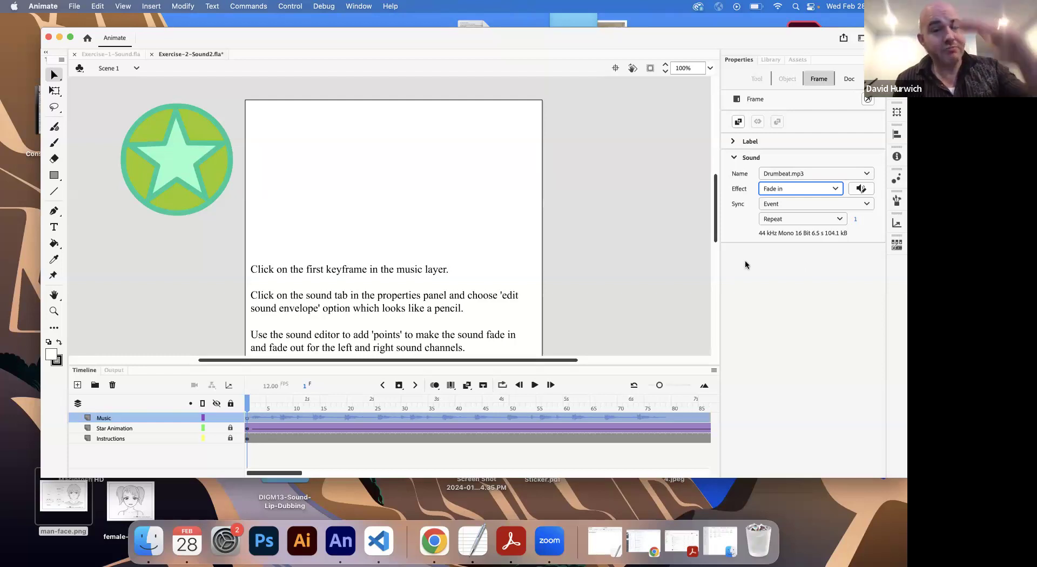
Step: Test the scene with the Fade in effect on the drumbeat, and close the preview window
{"action": "left_click", "coordinate": [291, 5]}
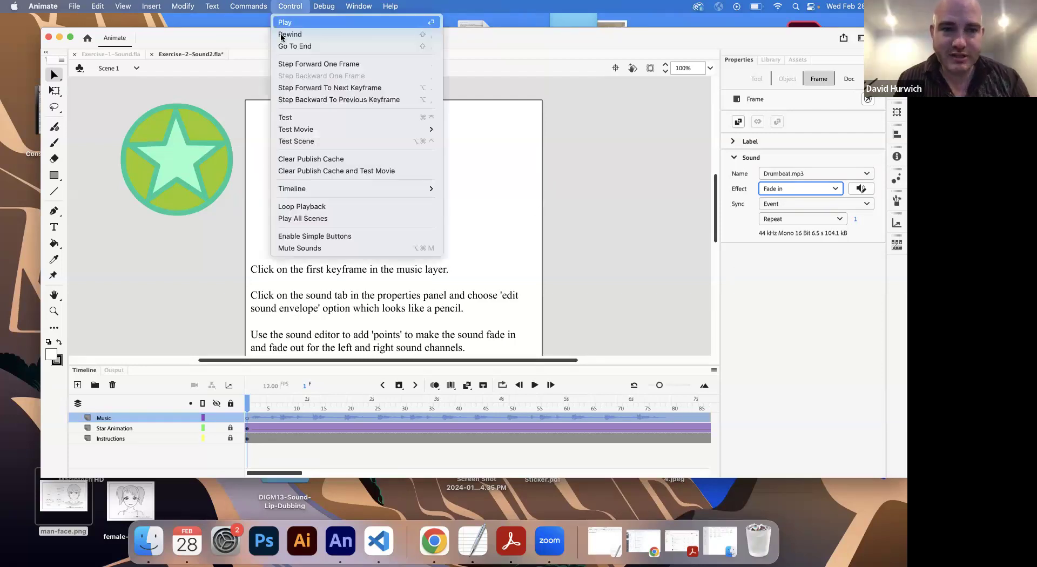
{"action": "left_click", "coordinate": [300, 139]}
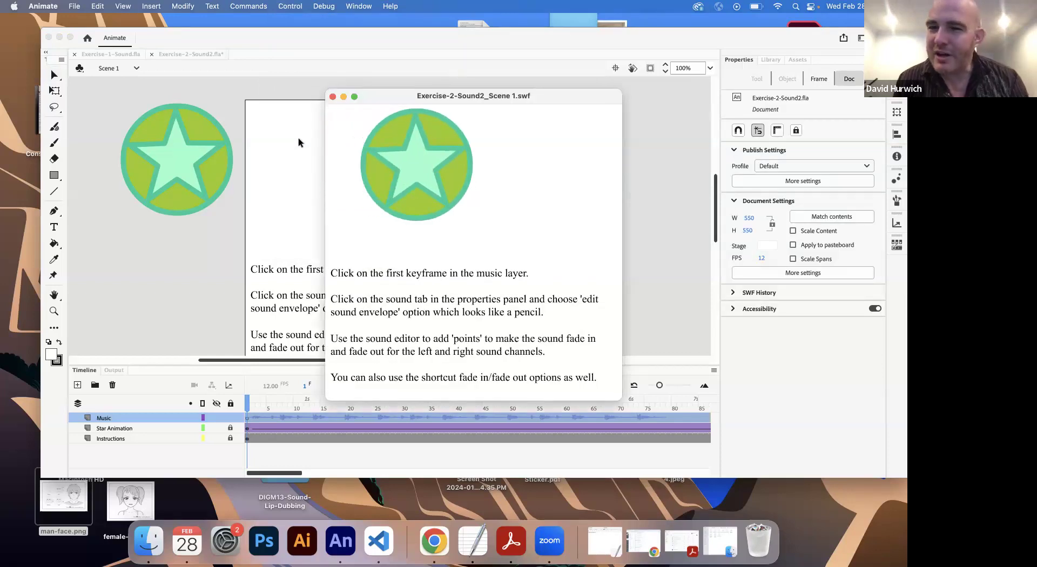
{"action": "left_click", "coordinate": [333, 97]}
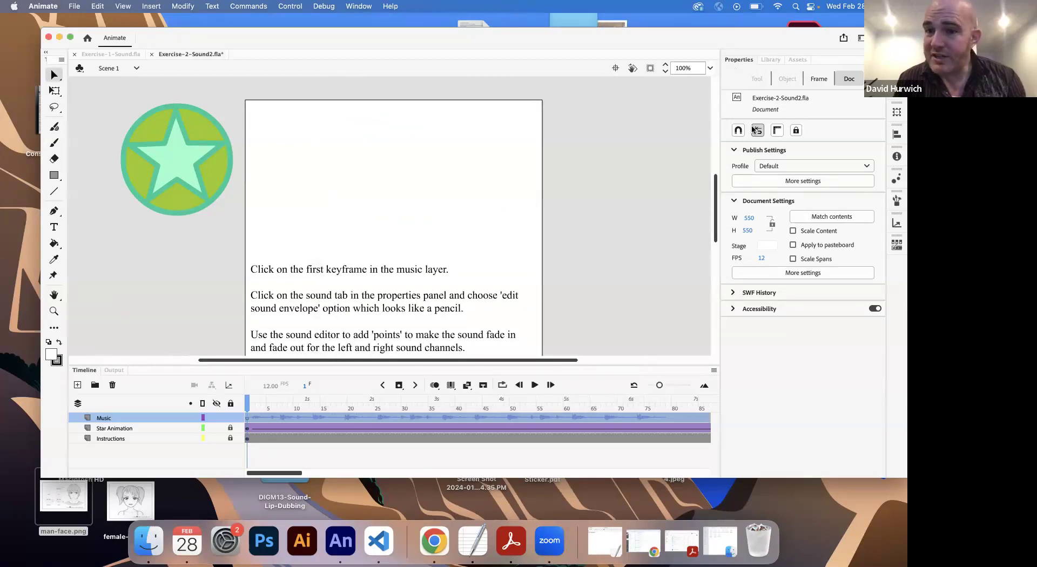
Step: Change the effect of the Drumbeat.mp3 sound on the Music layer to Fade out
{"action": "left_click", "coordinate": [265, 418]}
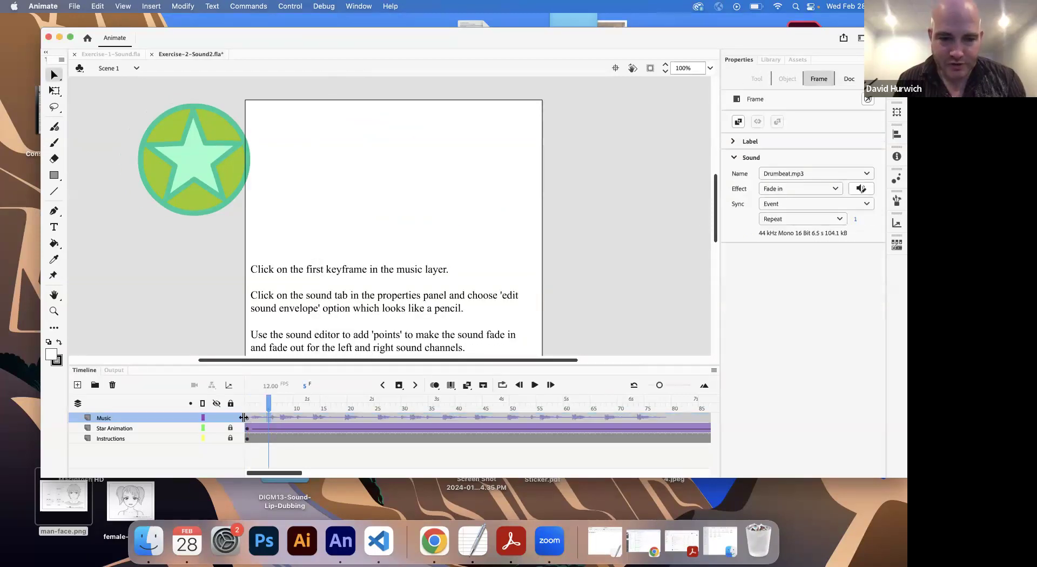
{"action": "left_click", "coordinate": [811, 190]}
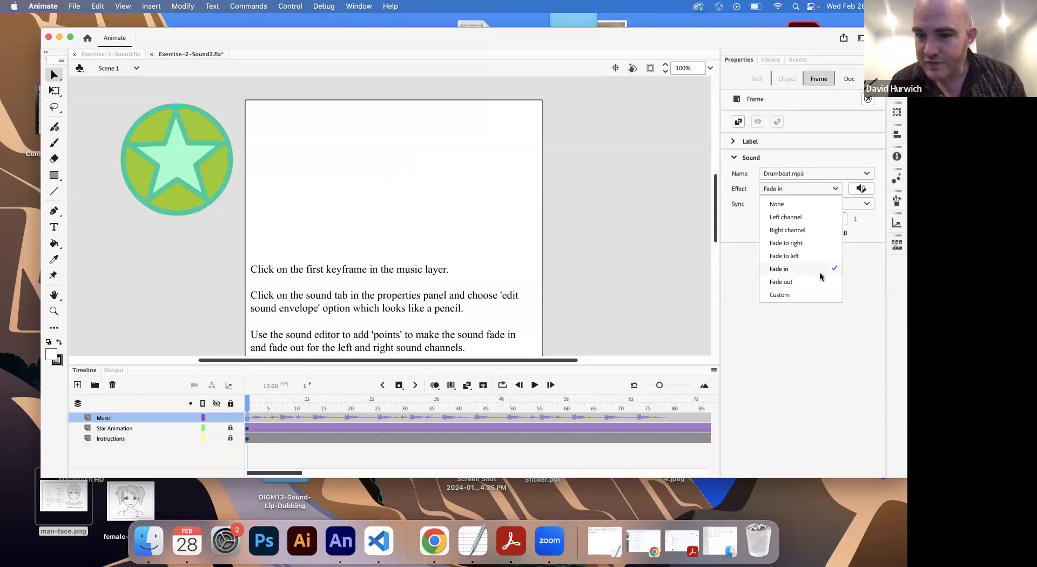
{"action": "left_click", "coordinate": [805, 282]}
Step: Test the scene with the Fade out effect on the drumbeat, and close the preview window
{"action": "left_click", "coordinate": [286, 10]}
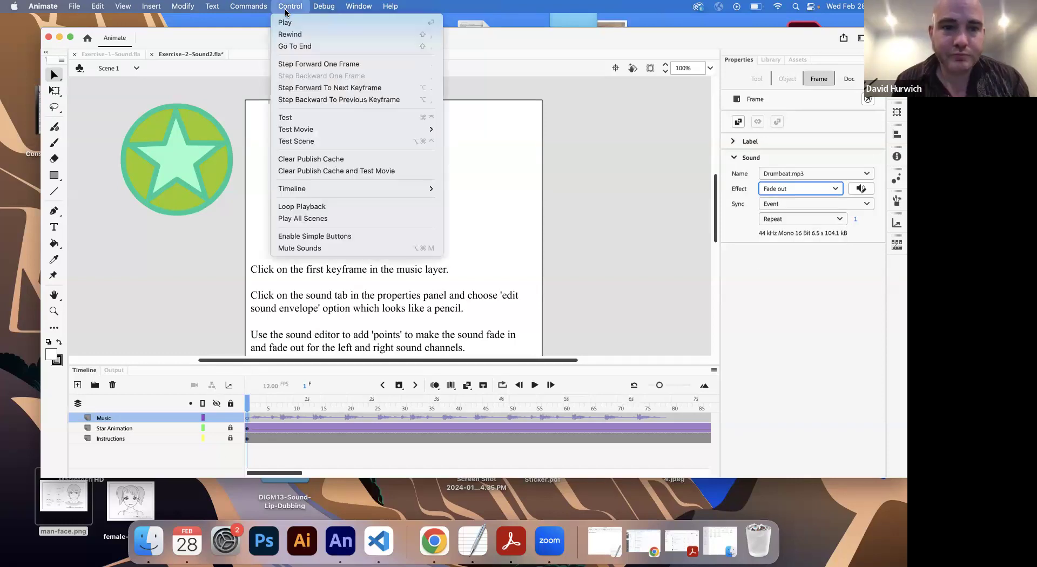
{"action": "left_click", "coordinate": [300, 141]}
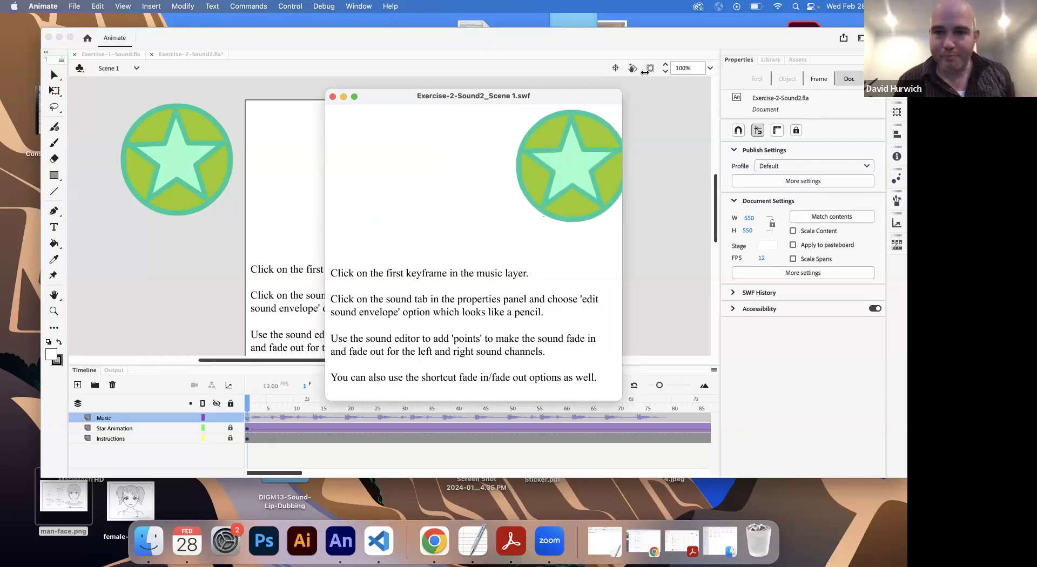
{"action": "left_click", "coordinate": [333, 97]}
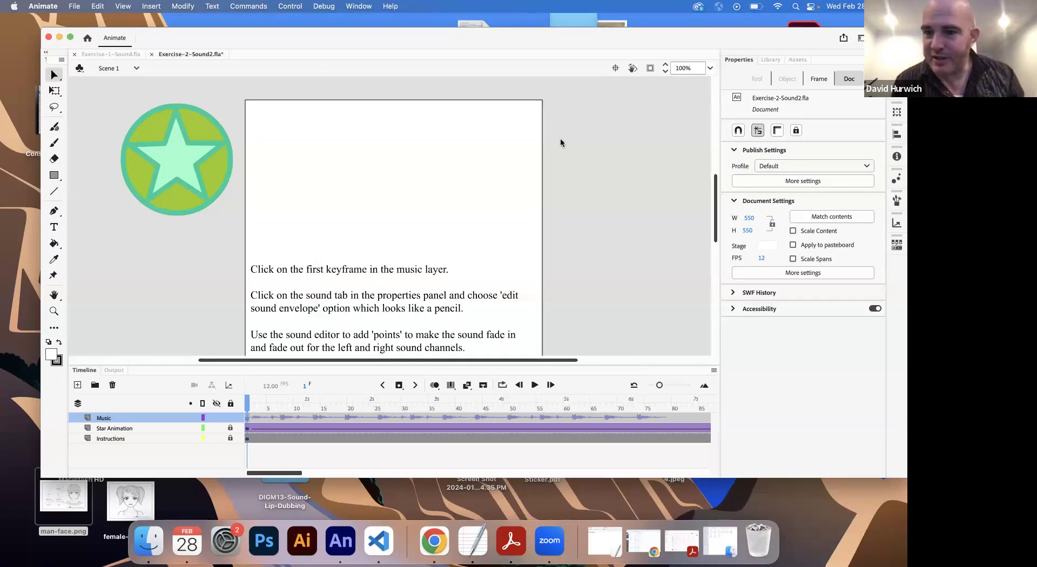
Step: Review the available sound effect options for the Music layer's first keyframe, keeping Fade out
{"action": "left_click", "coordinate": [247, 418]}
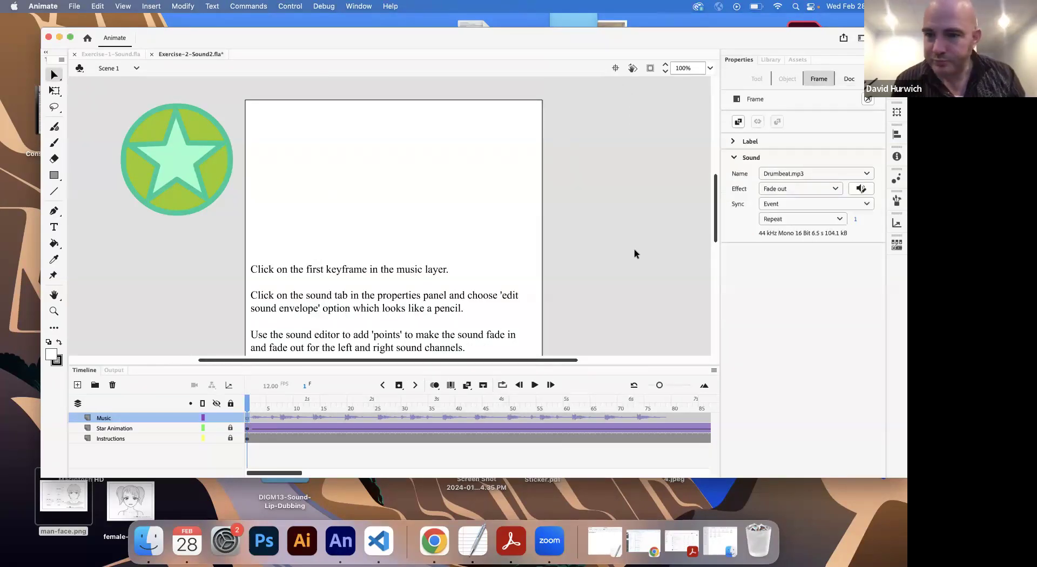
{"action": "left_click", "coordinate": [777, 193]}
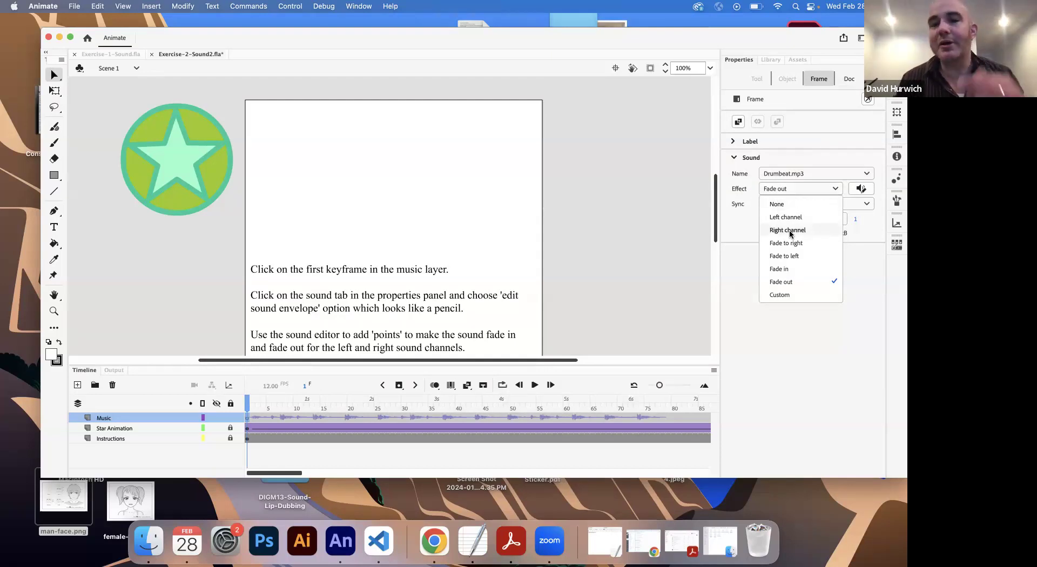
{"action": "left_click", "coordinate": [753, 66]}
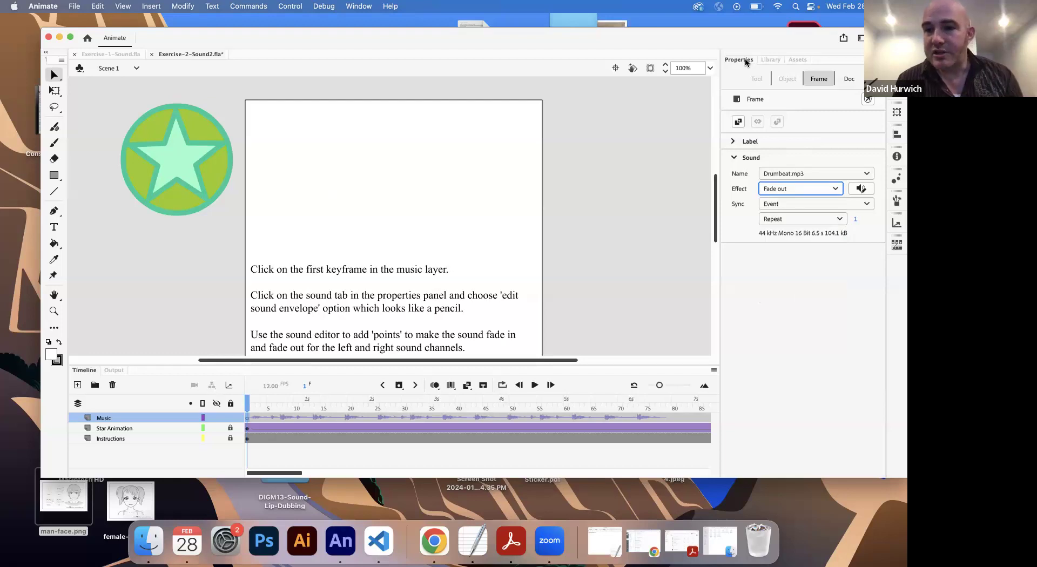
Step: Reselect the Music layer's first keyframe and collapse its Sound settings
{"action": "left_click", "coordinate": [349, 414]}
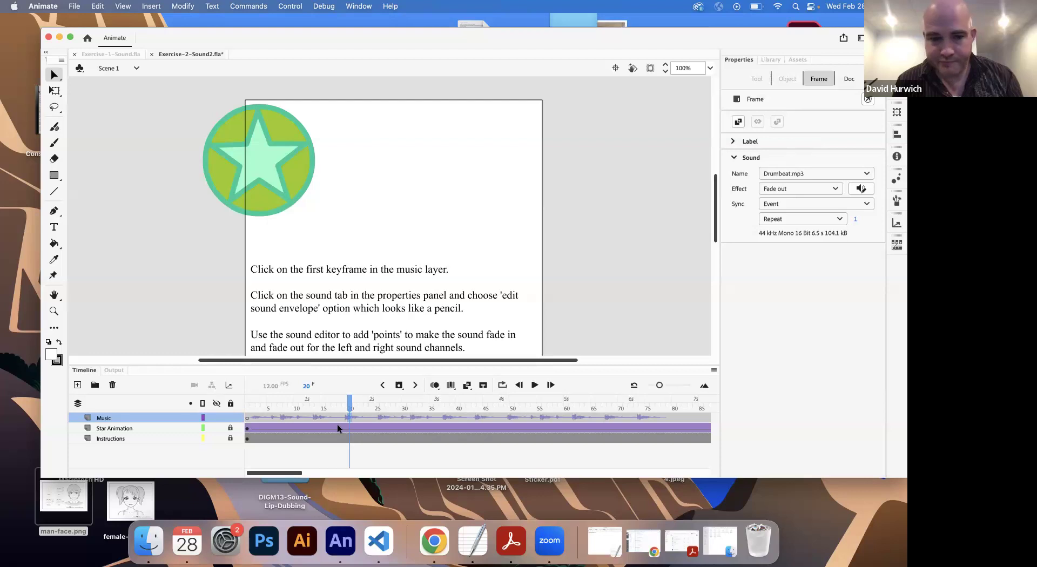
{"action": "left_click", "coordinate": [247, 418]}
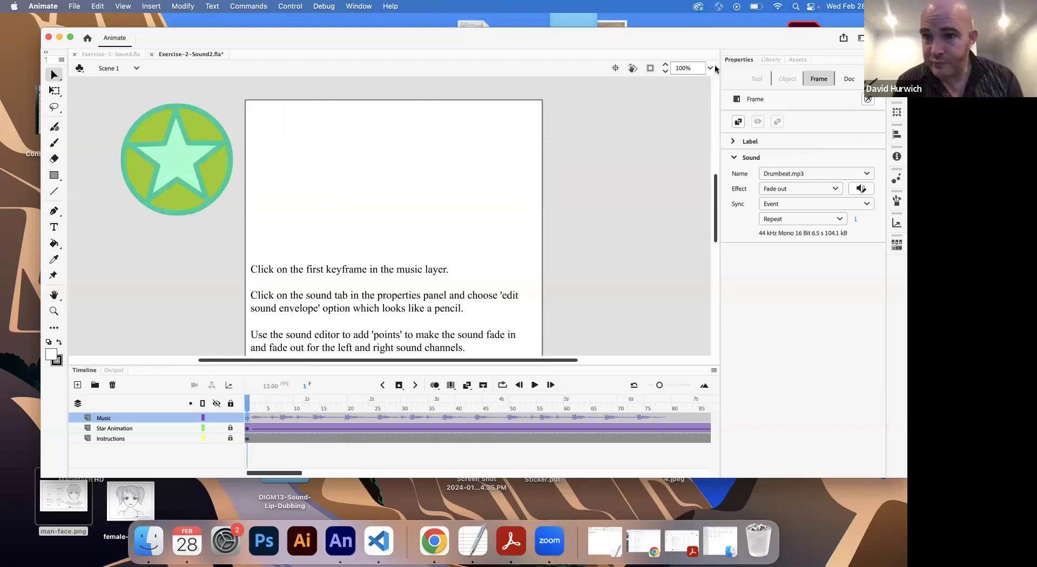
{"action": "left_click", "coordinate": [734, 158]}
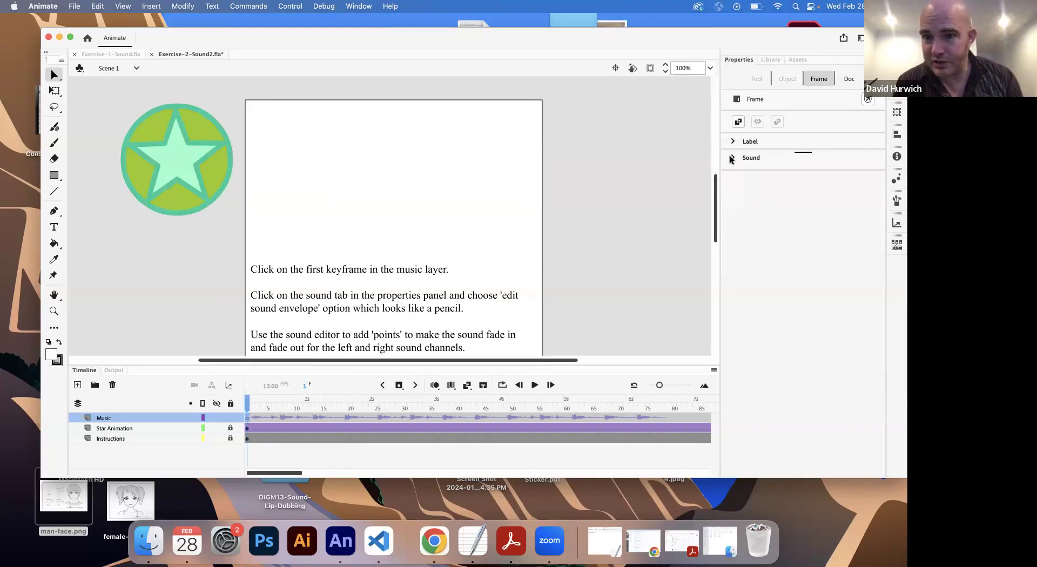
{"action": "left_click", "coordinate": [607, 266]}
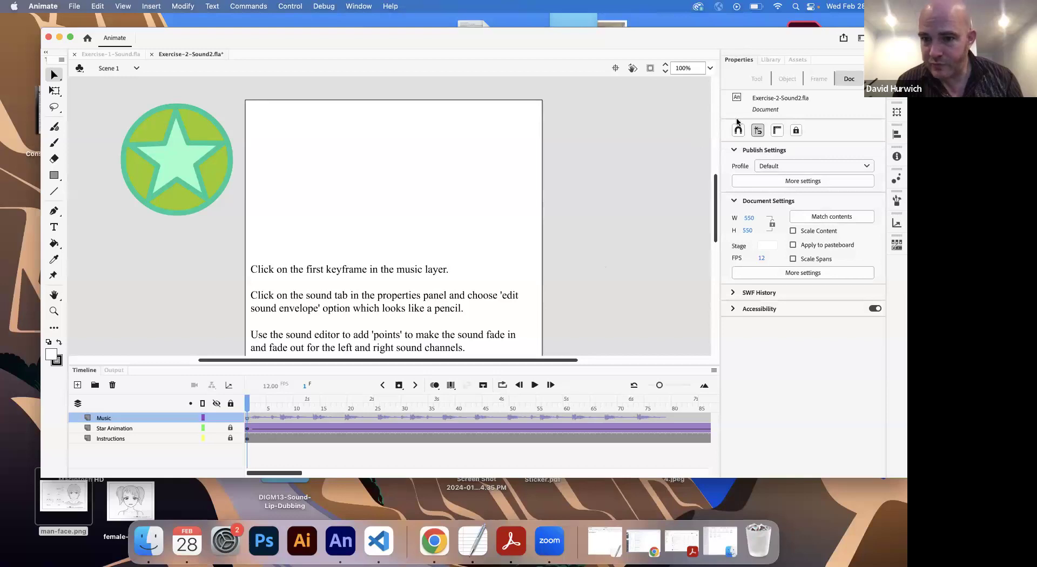
Step: Add a new layer above the Music layer and select its first keyframe
{"action": "left_click", "coordinate": [77, 384]}
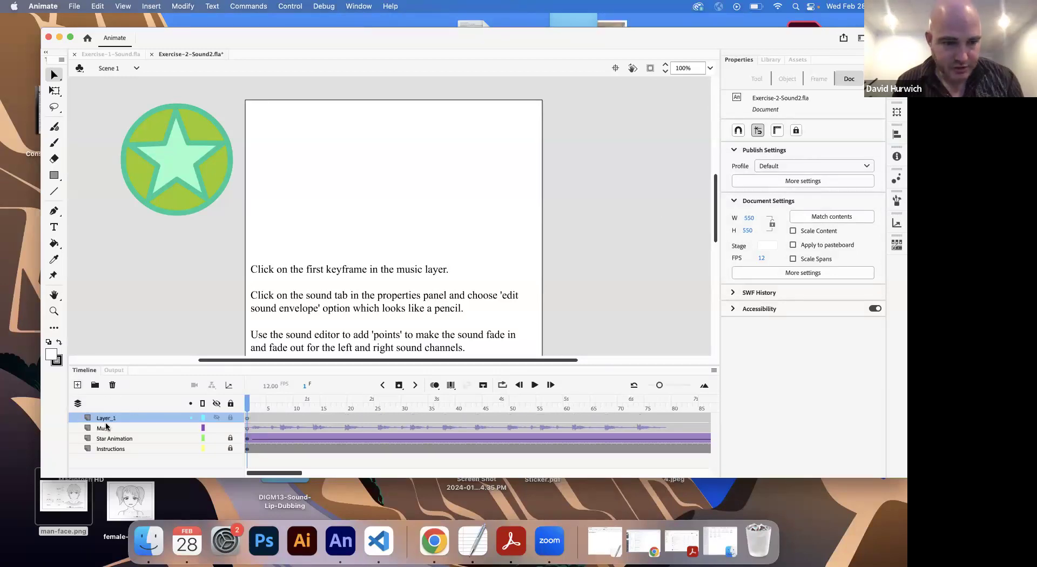
{"action": "left_click", "coordinate": [248, 419]}
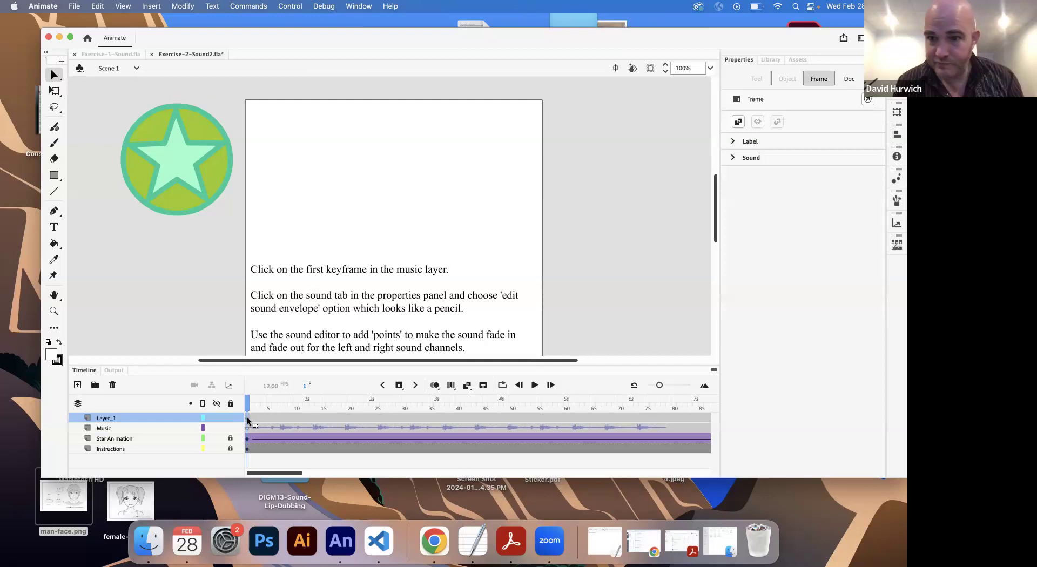
Step: Preview Drumbeat.mp3 in a widened Library, and switch to the Exercise-1-Sound.fla document
{"action": "left_click", "coordinate": [772, 60]}
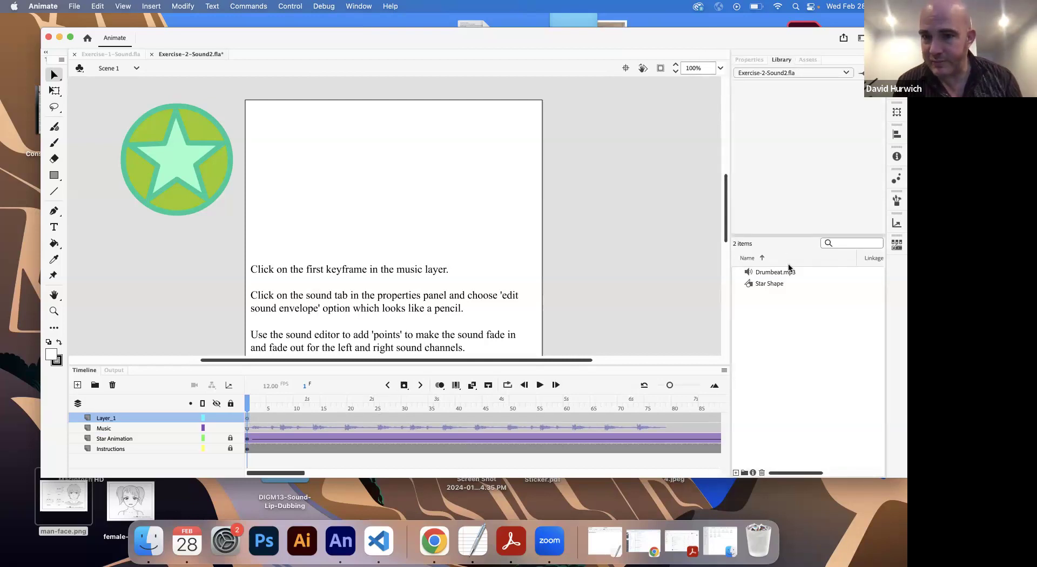
{"action": "left_click", "coordinate": [767, 283]}
{"action": "left_click", "coordinate": [771, 273]}
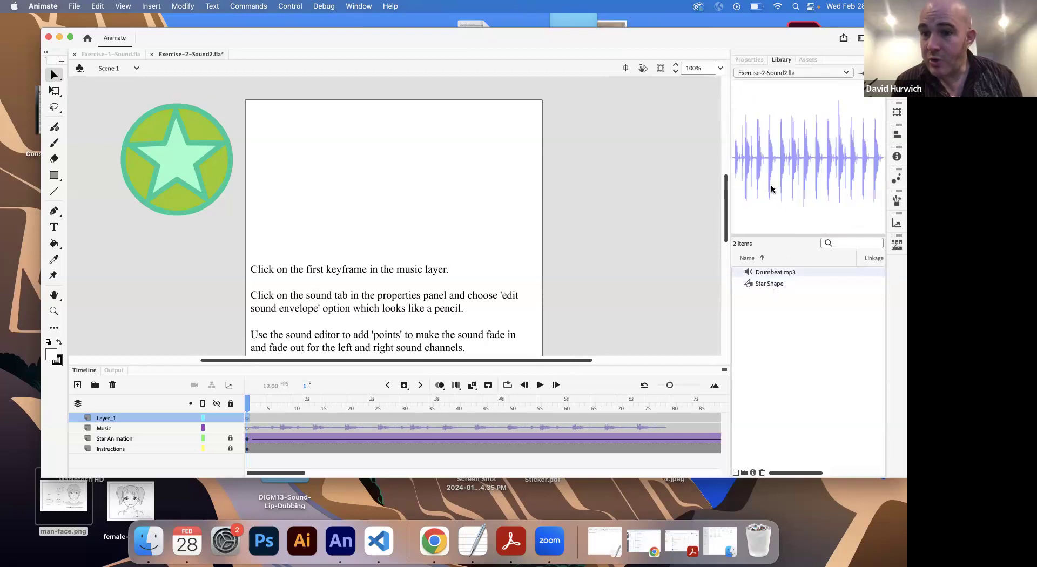
{"action": "left_click_drag", "start_coordinate": [729, 188], "coordinate": [604, 192]}
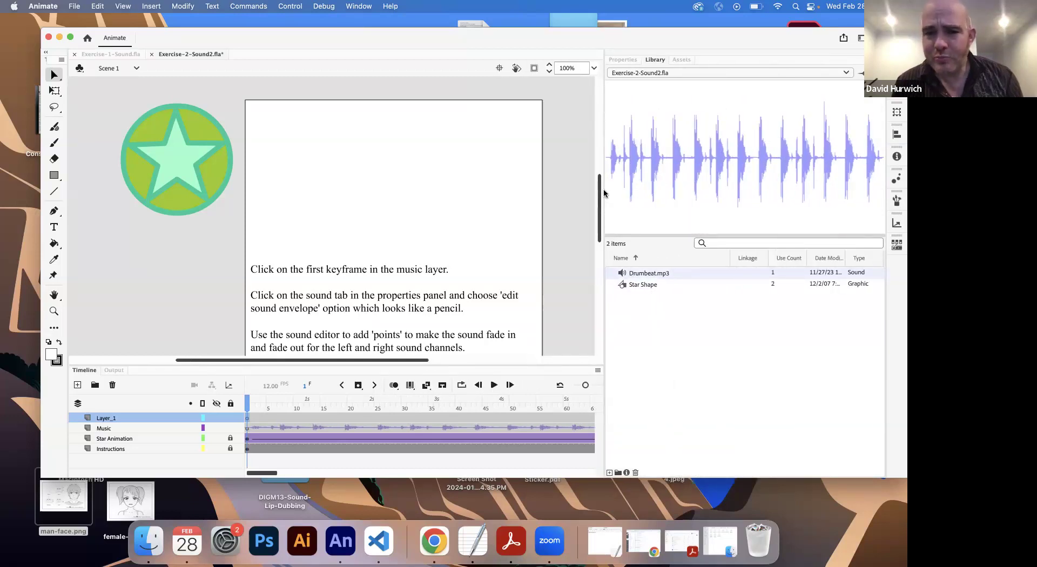
{"action": "left_click", "coordinate": [107, 54]}
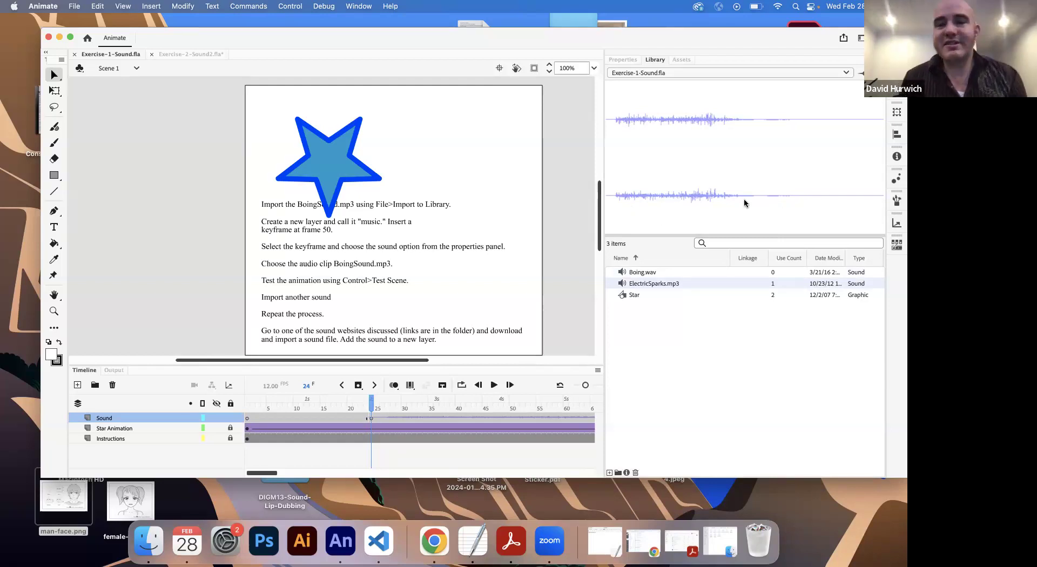
Step: Switch to Exercise-2-Sound2.fla and review the Sync and Effect options for the Music layer's first keyframe
{"action": "left_click", "coordinate": [173, 54]}
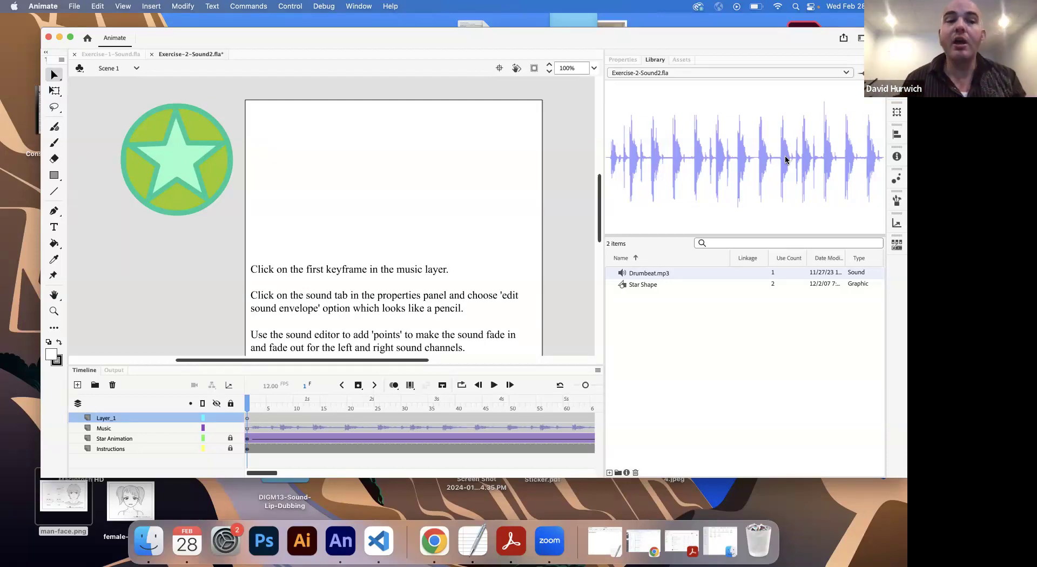
{"action": "left_click", "coordinate": [105, 55]}
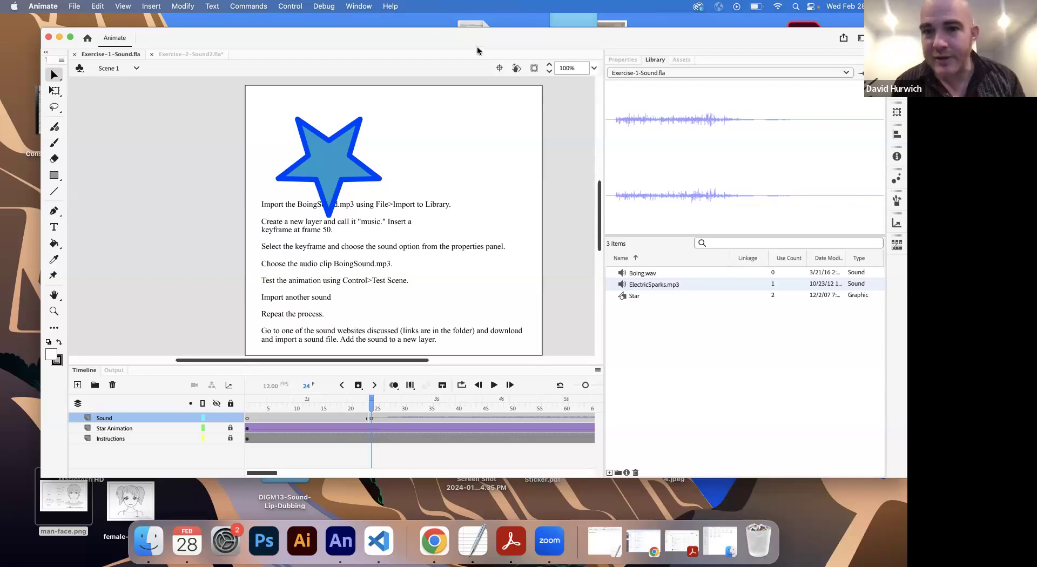
{"action": "left_click", "coordinate": [170, 53]}
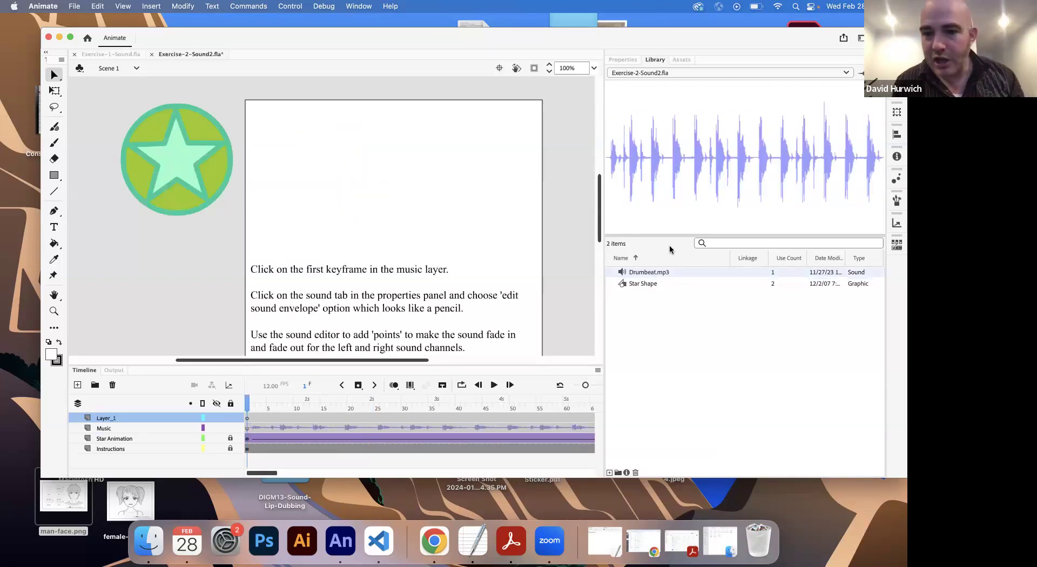
{"action": "left_click", "coordinate": [247, 429]}
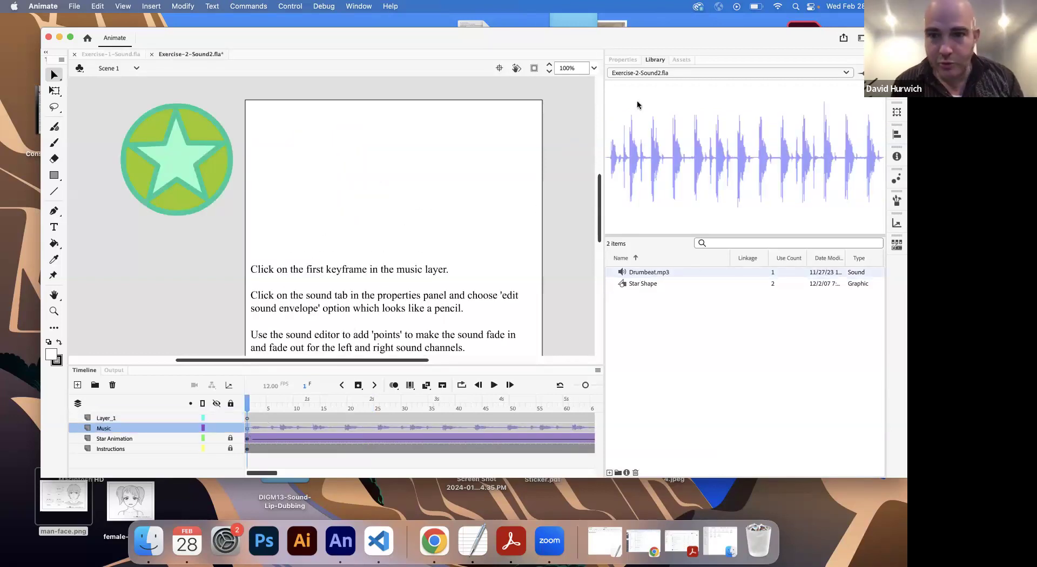
{"action": "left_click", "coordinate": [623, 59]}
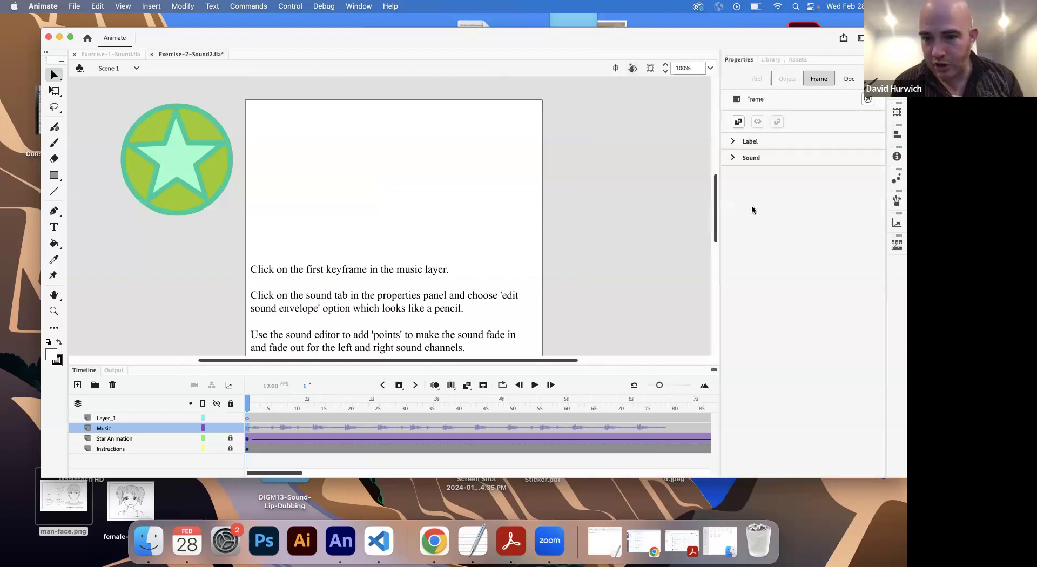
{"action": "left_click", "coordinate": [733, 157]}
{"action": "left_click", "coordinate": [793, 204]}
{"action": "left_click", "coordinate": [792, 189]}
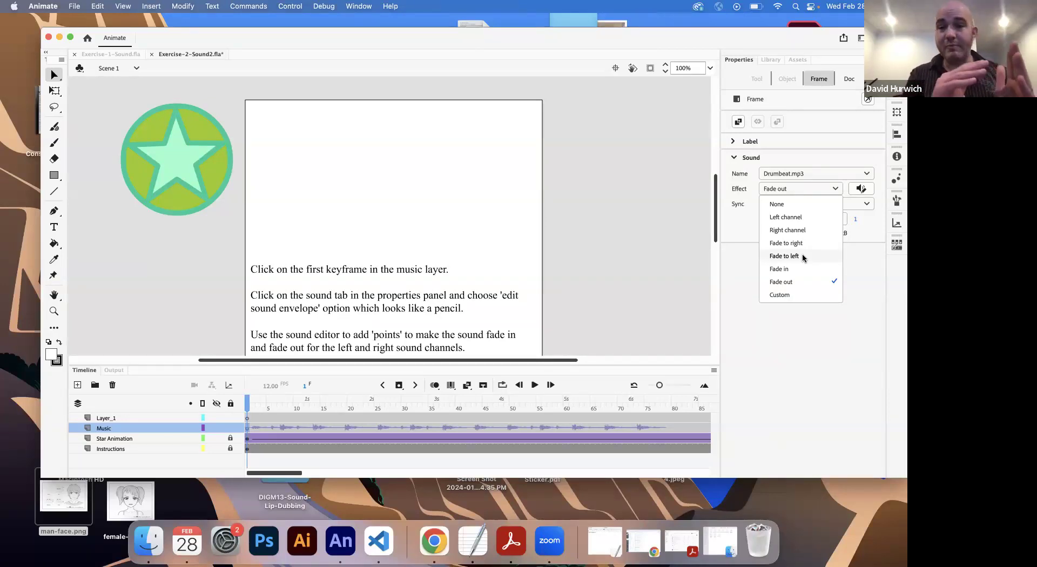
Step: Switch to Exercise-1-Sound.fla and preview Boing.wav in the Library
{"action": "left_click", "coordinate": [125, 58]}
{"action": "left_click", "coordinate": [770, 60]}
{"action": "left_click", "coordinate": [646, 276]}
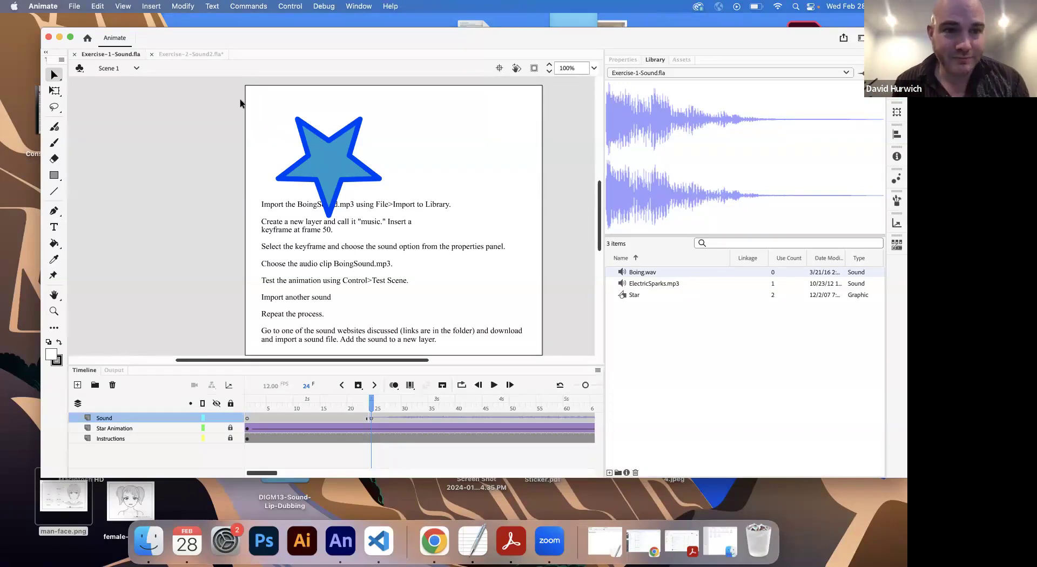
Step: Return to Exercise-2-Sound2.fla and set the sound effect of the Music layer's first keyframe to Custom
{"action": "left_click", "coordinate": [197, 54]}
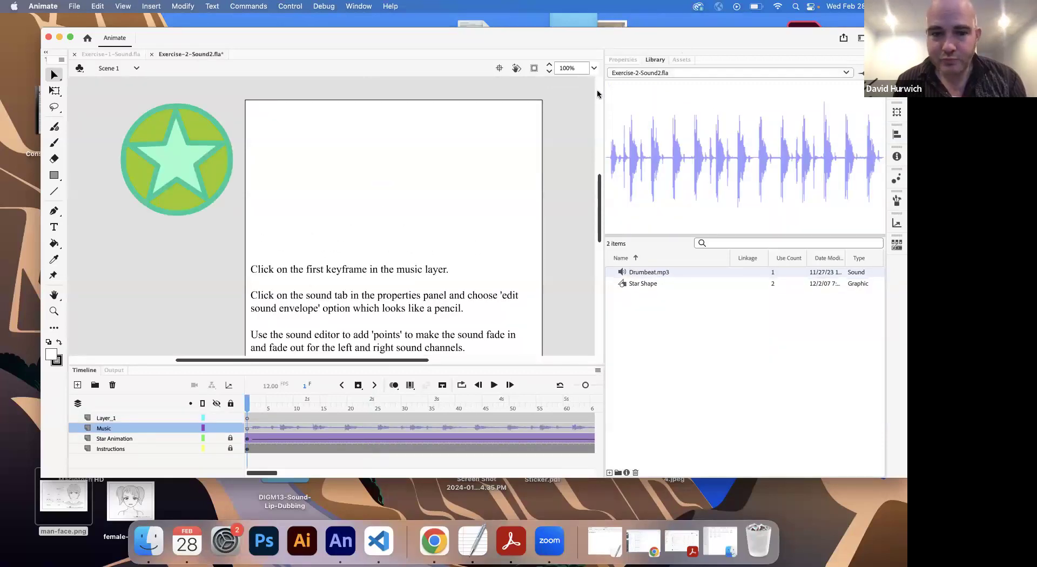
{"action": "left_click", "coordinate": [623, 60]}
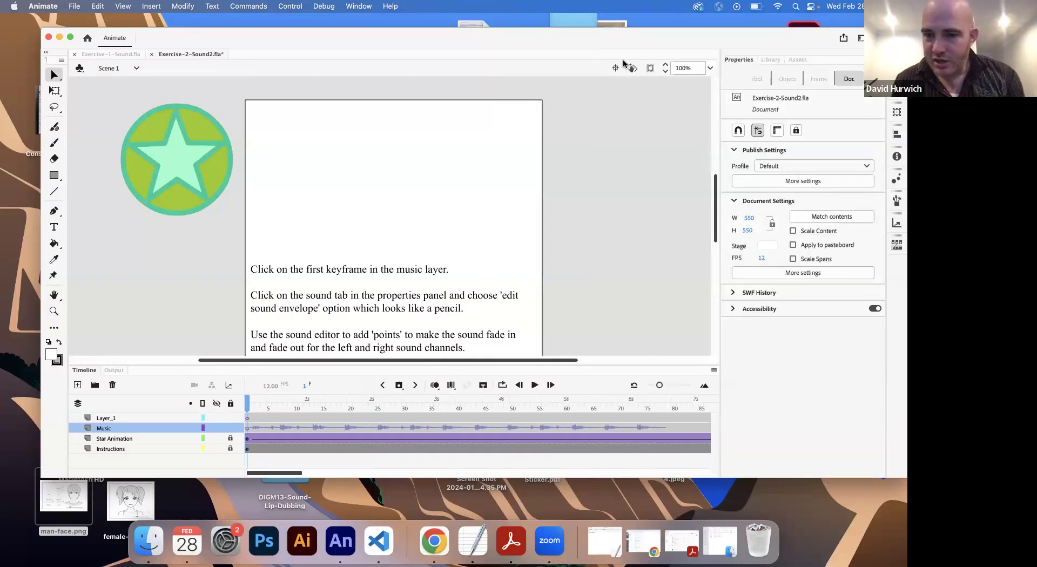
{"action": "left_click", "coordinate": [247, 428]}
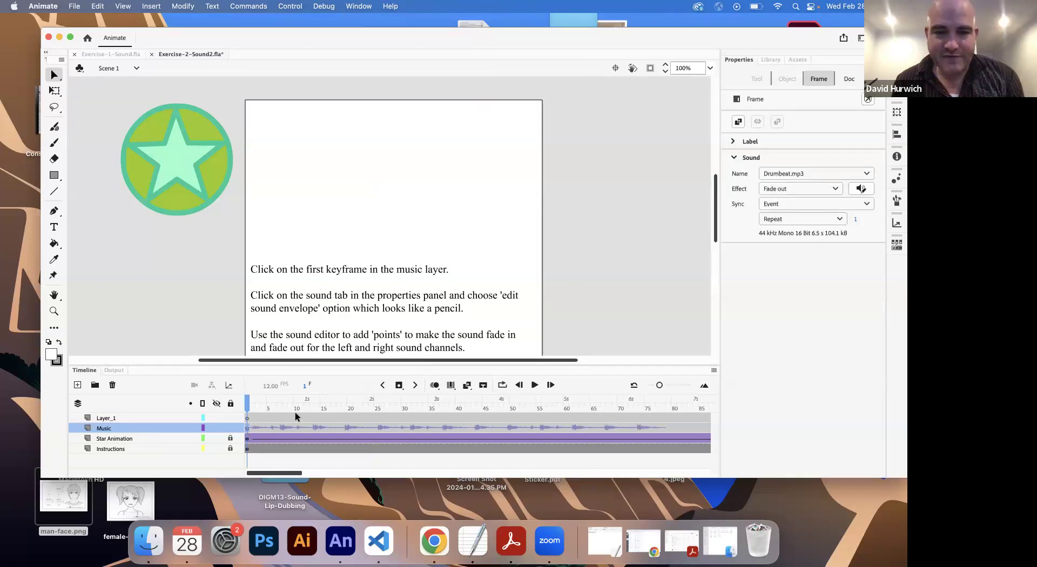
{"action": "left_click", "coordinate": [782, 189]}
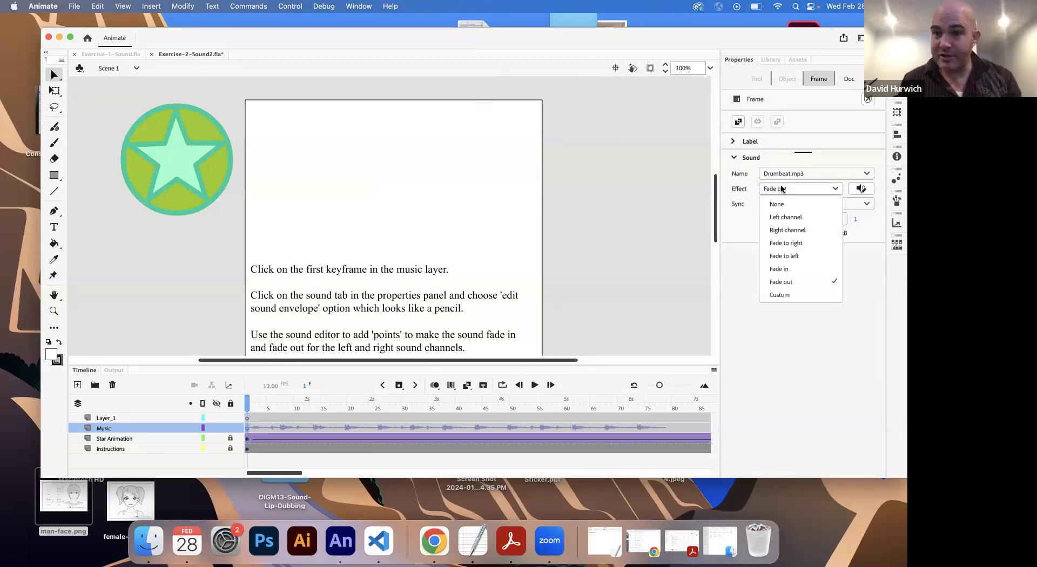
{"action": "left_click", "coordinate": [781, 294]}
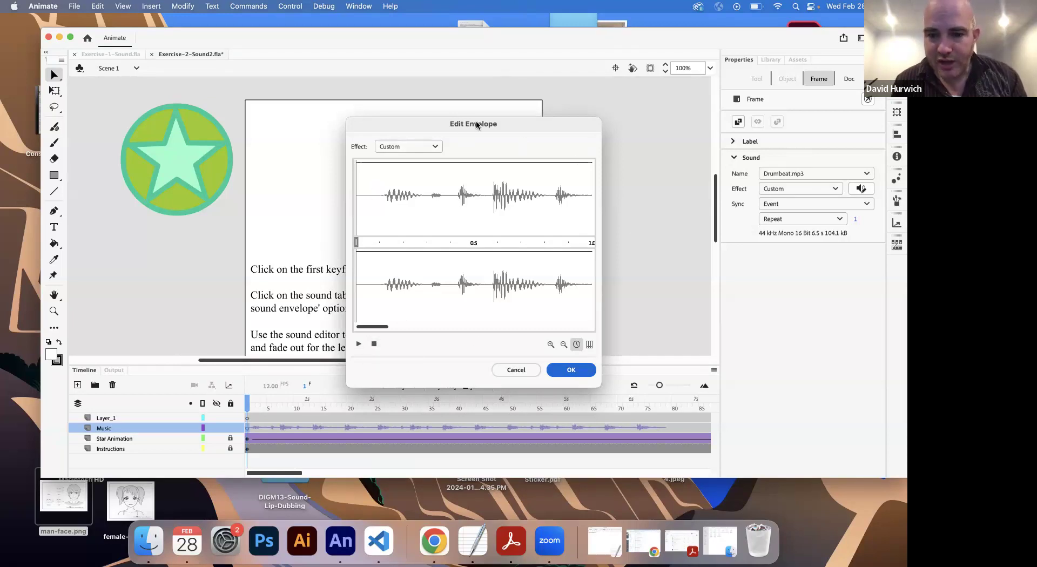
Step: Examine the drumbeat's waveform and fade-out curve at different zoom levels in the sound envelope
{"action": "left_click", "coordinate": [561, 344]}
{"action": "left_click", "coordinate": [561, 344]}
{"action": "left_click", "coordinate": [560, 345]}
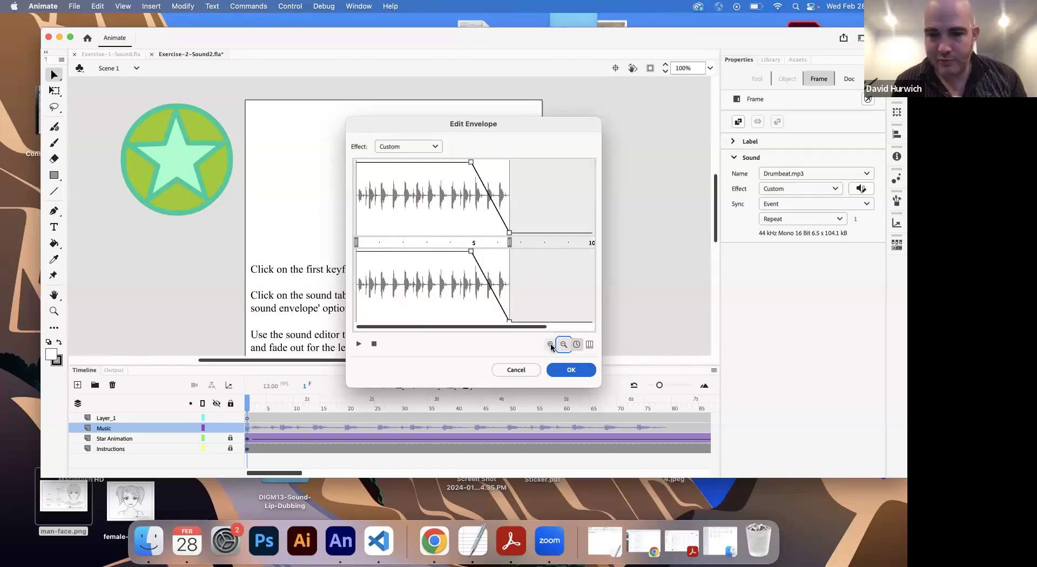
{"action": "left_click", "coordinate": [550, 345]}
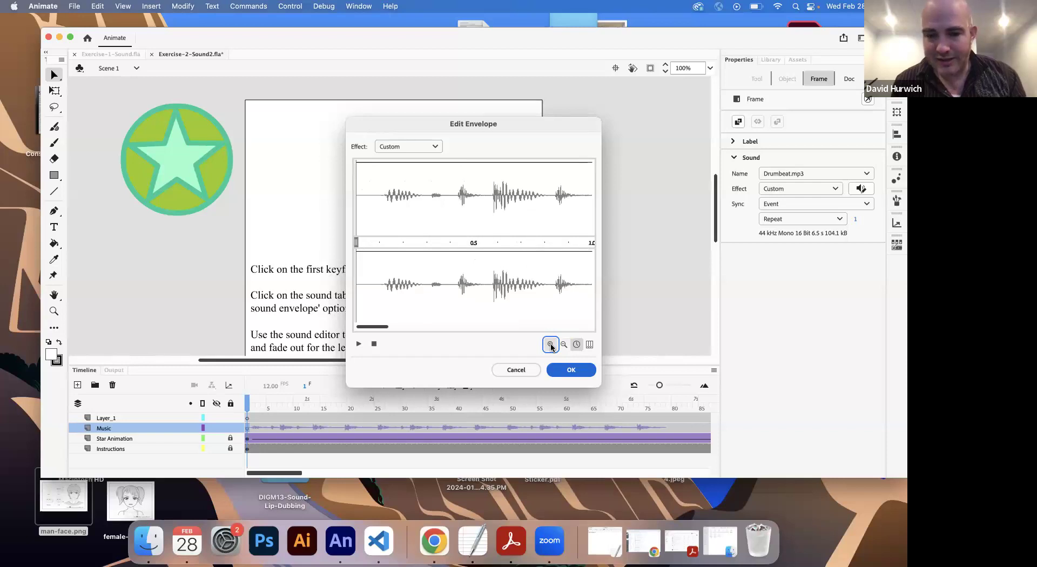
{"action": "left_click", "coordinate": [561, 345]}
{"action": "left_click", "coordinate": [560, 344]}
{"action": "left_click", "coordinate": [561, 345]}
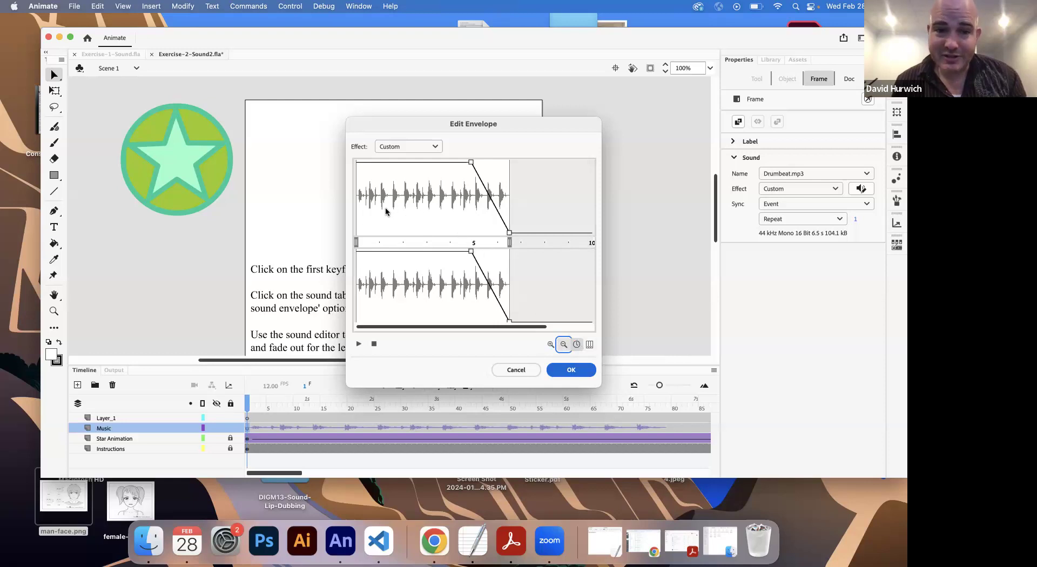
{"action": "left_click", "coordinate": [551, 344]}
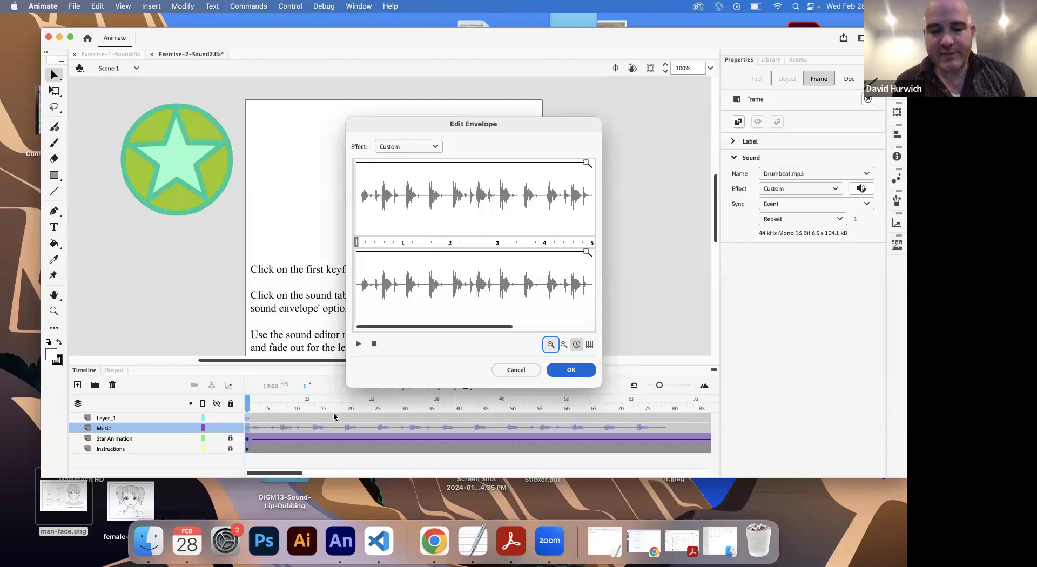
Step: Display the envelope's time scale in frames and inspect the fade-out at the end of the drumbeat
{"action": "left_click", "coordinate": [590, 345]}
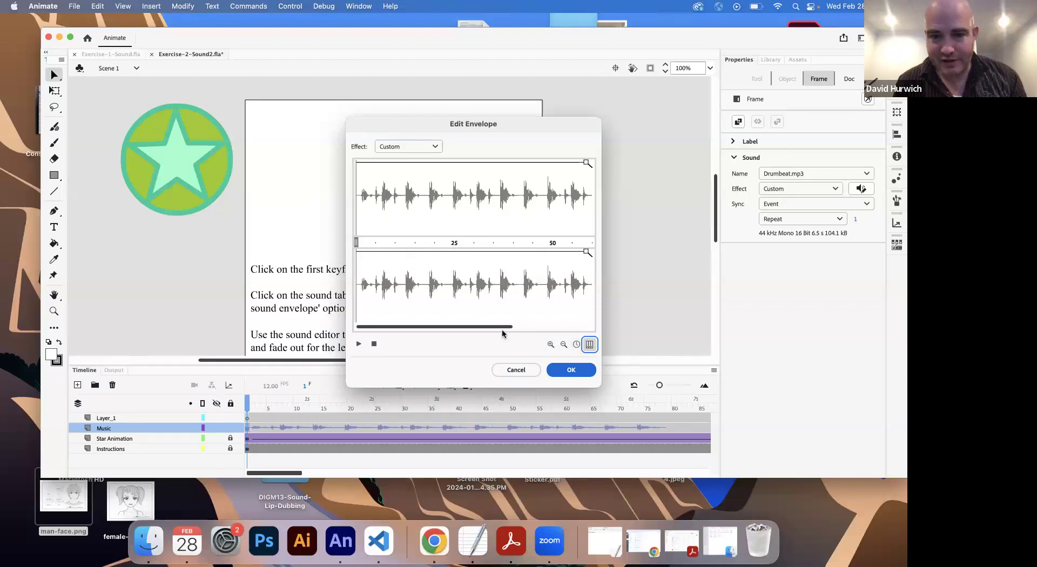
{"action": "left_click_drag", "start_coordinate": [502, 328], "coordinate": [455, 329]}
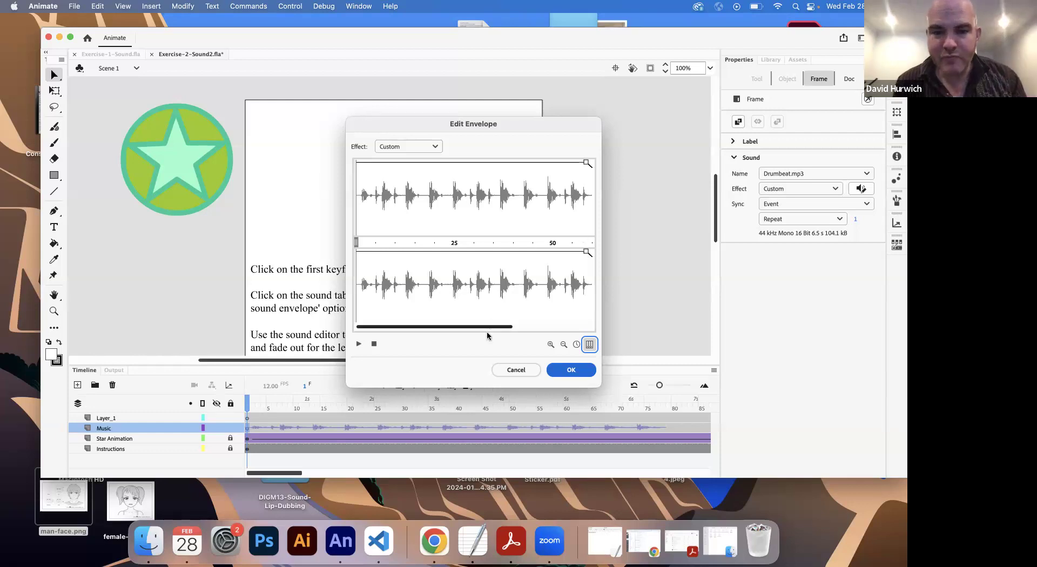
{"action": "left_click_drag", "start_coordinate": [490, 330], "coordinate": [565, 330]}
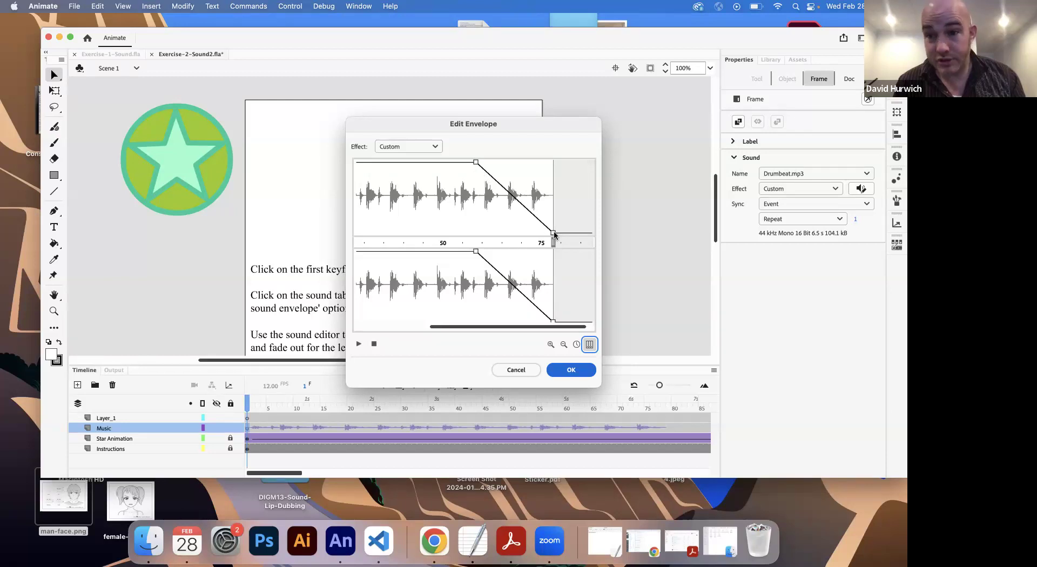
{"action": "left_click_drag", "start_coordinate": [471, 325], "coordinate": [398, 326]}
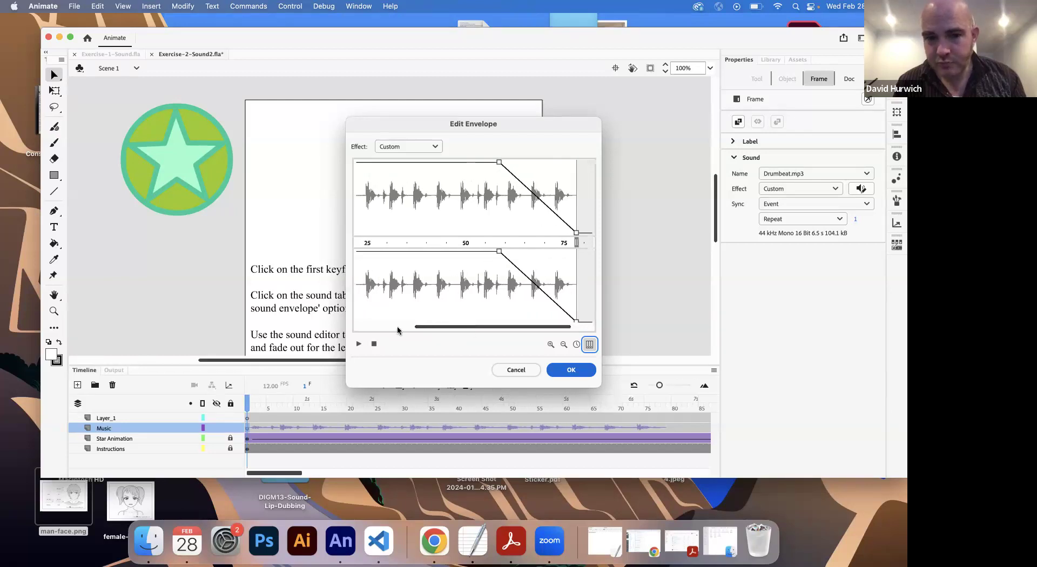
Step: Add a custom fade-in to both channels, rising from silence at the start to full volume at about frame 33
{"action": "left_click", "coordinate": [437, 252]}
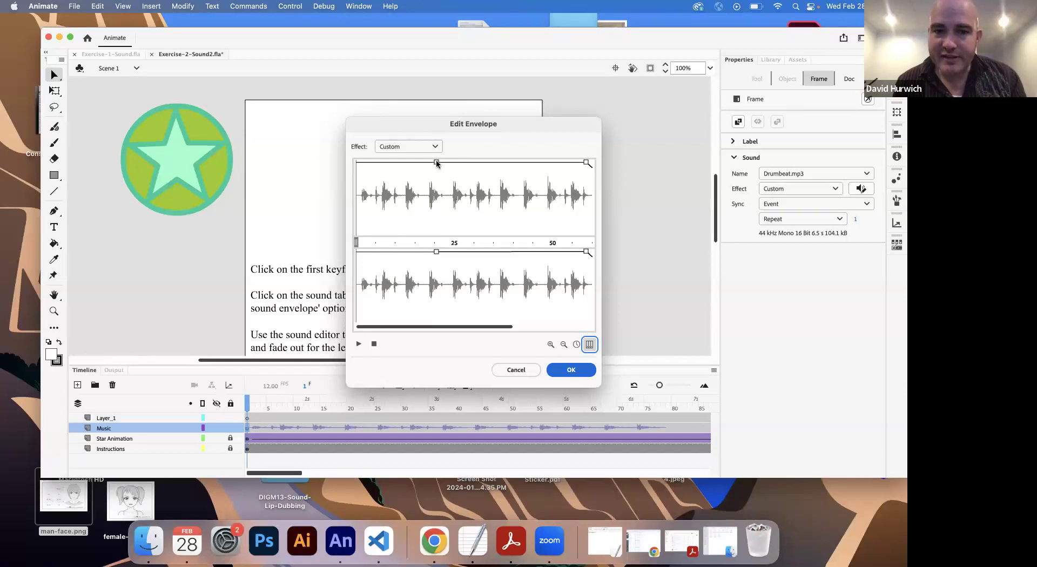
{"action": "left_click", "coordinate": [358, 162]}
{"action": "left_click_drag", "start_coordinate": [358, 251], "coordinate": [359, 324]}
{"action": "left_click_drag", "start_coordinate": [358, 163], "coordinate": [353, 239]}
{"action": "left_click_drag", "start_coordinate": [436, 162], "coordinate": [486, 162]}
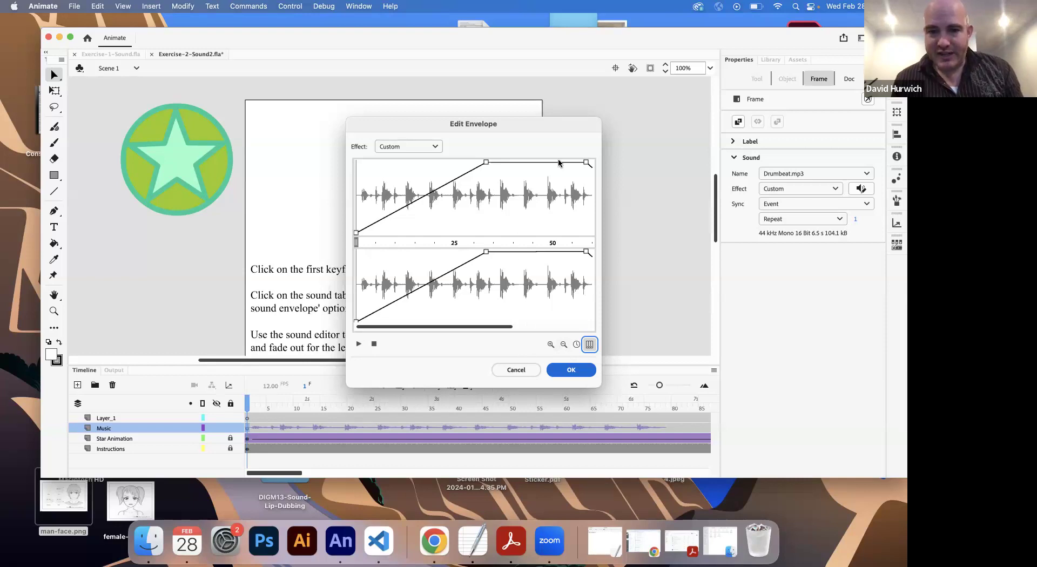
Step: Check the full envelope curve, play the drumbeat with it, and accept the custom envelope
{"action": "left_click_drag", "start_coordinate": [510, 327], "coordinate": [545, 327]}
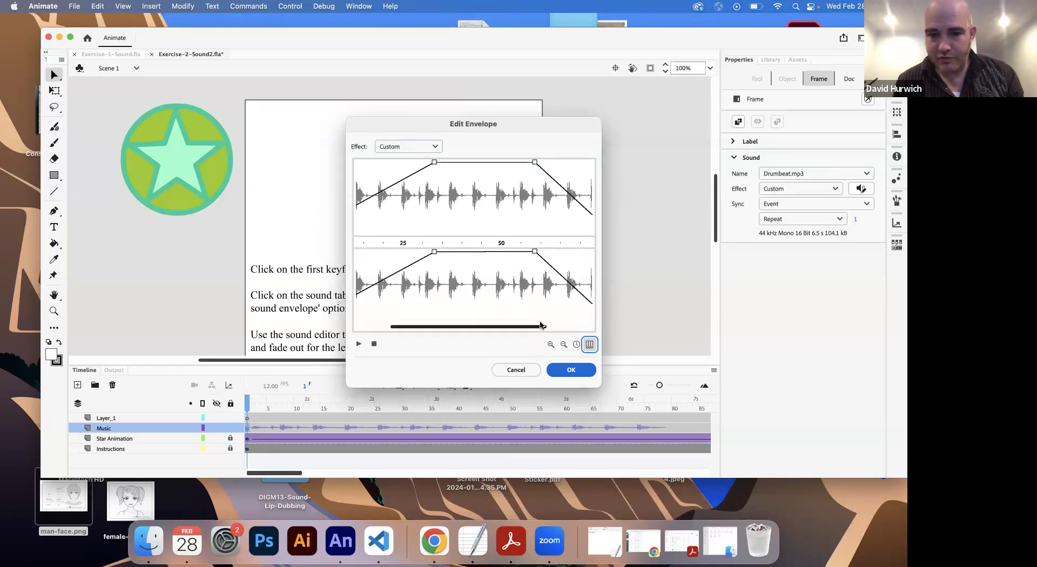
{"action": "left_click_drag", "start_coordinate": [542, 327], "coordinate": [427, 321]}
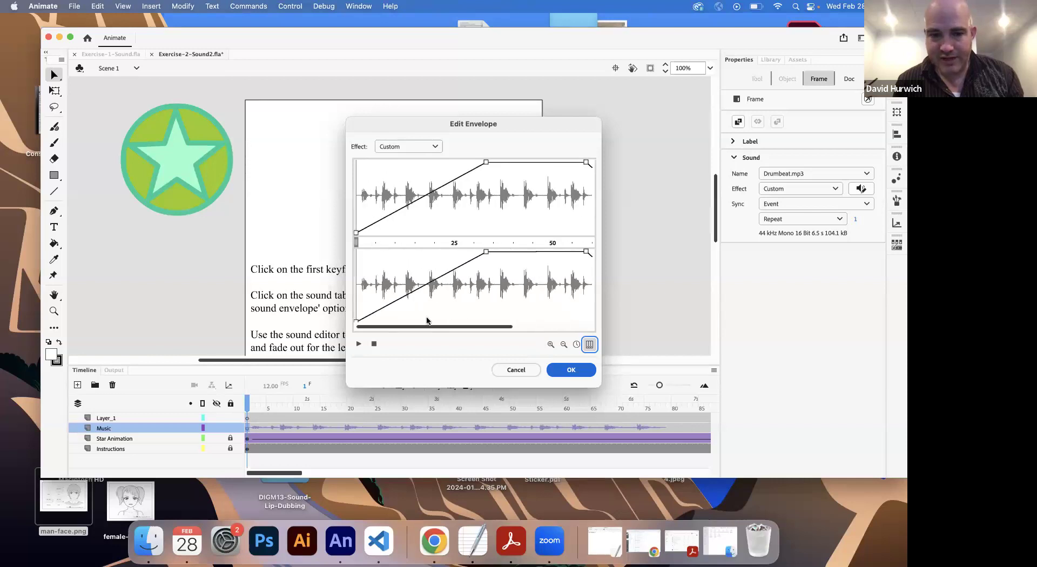
{"action": "left_click", "coordinate": [359, 344]}
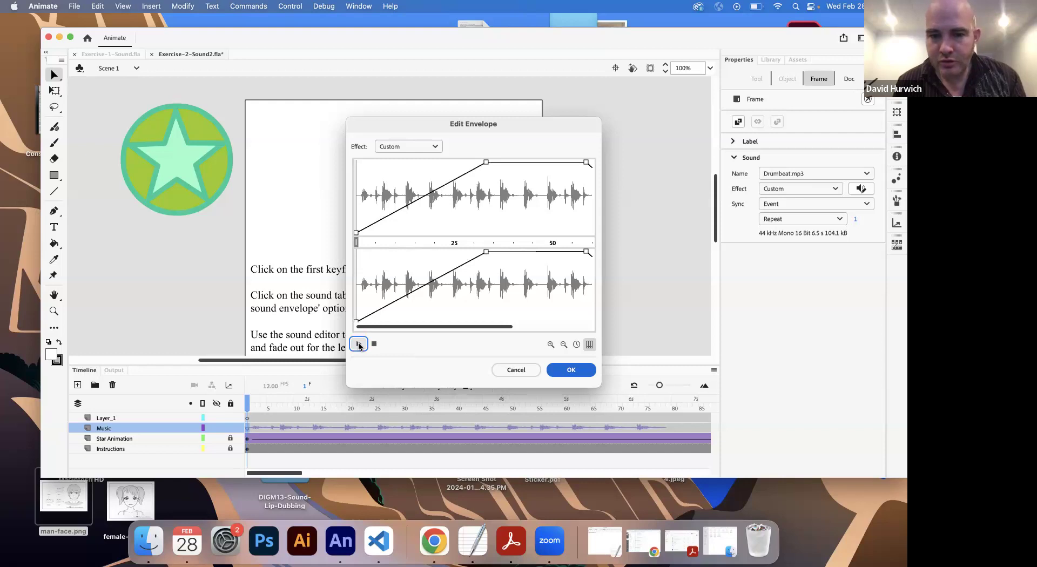
{"action": "left_click", "coordinate": [571, 370]}
Step: Test the scene with the custom fade and close the preview window
{"action": "left_click", "coordinate": [291, 6]}
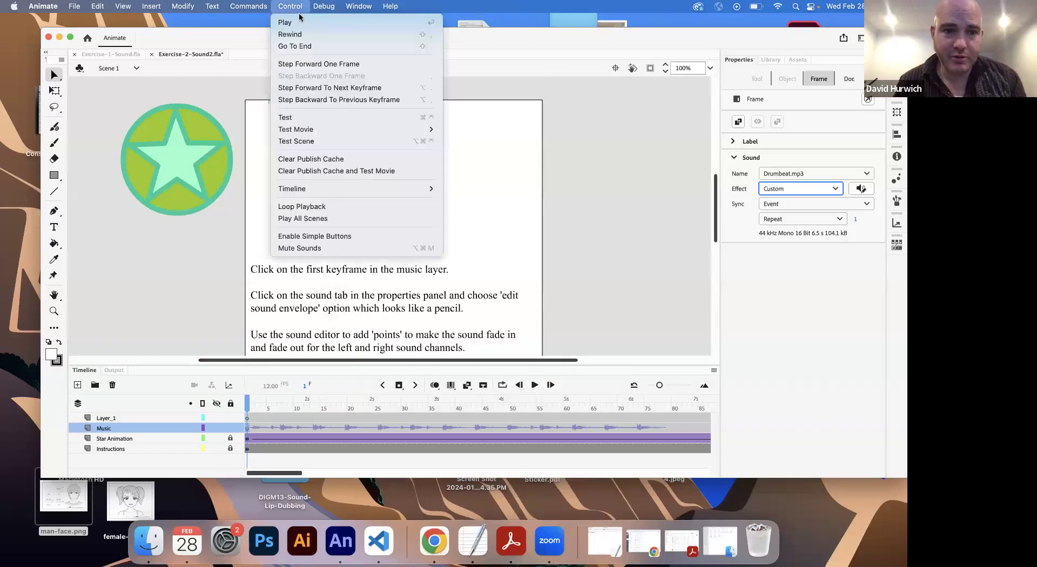
{"action": "left_click", "coordinate": [303, 141]}
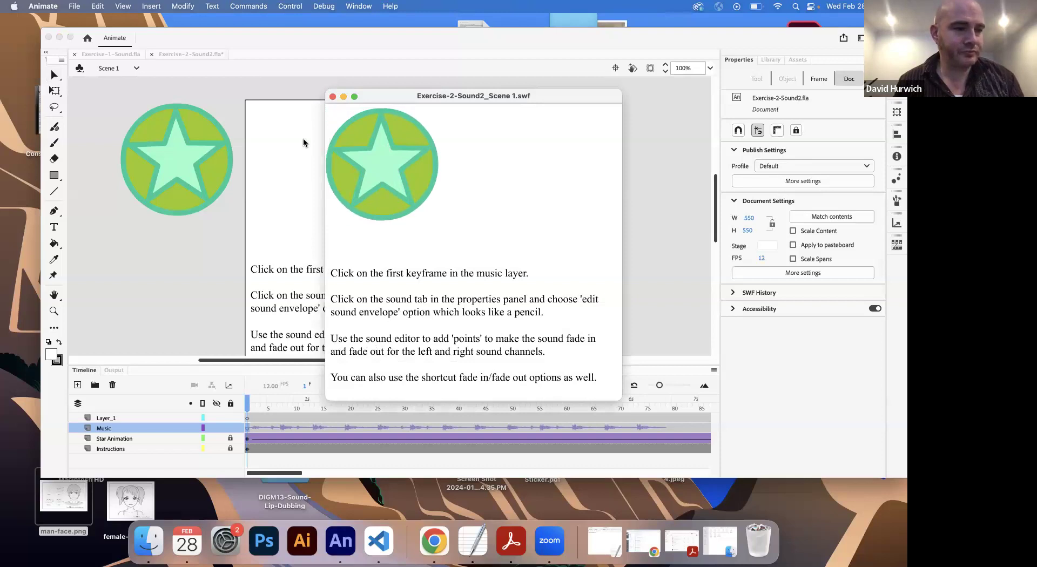
{"action": "left_click", "coordinate": [333, 97]}
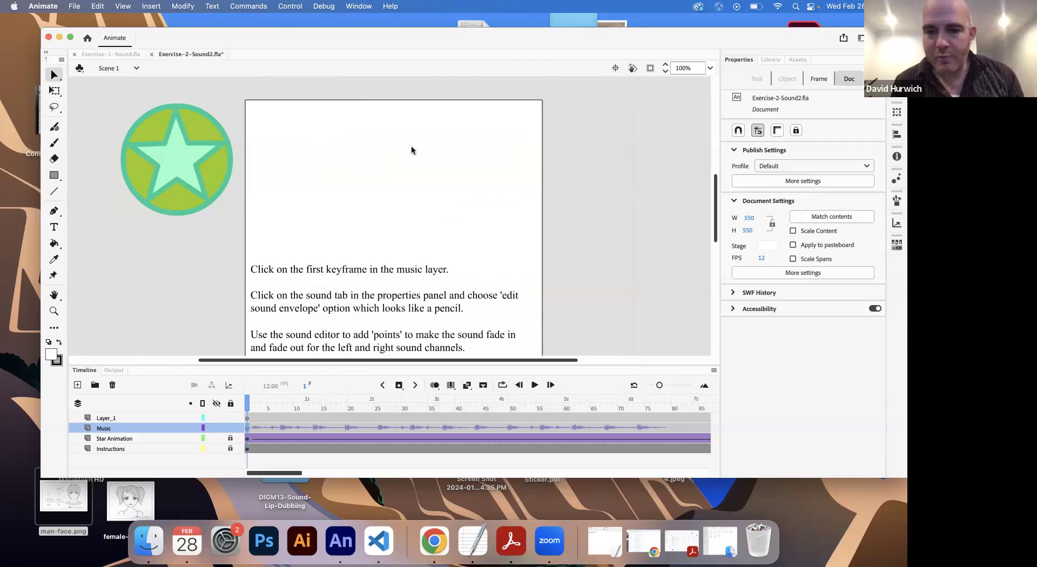
Step: Check the Music keyframe's Sync and Effect options, and shorten the custom fade-in on both channels to about frame 20
{"action": "left_click", "coordinate": [248, 429]}
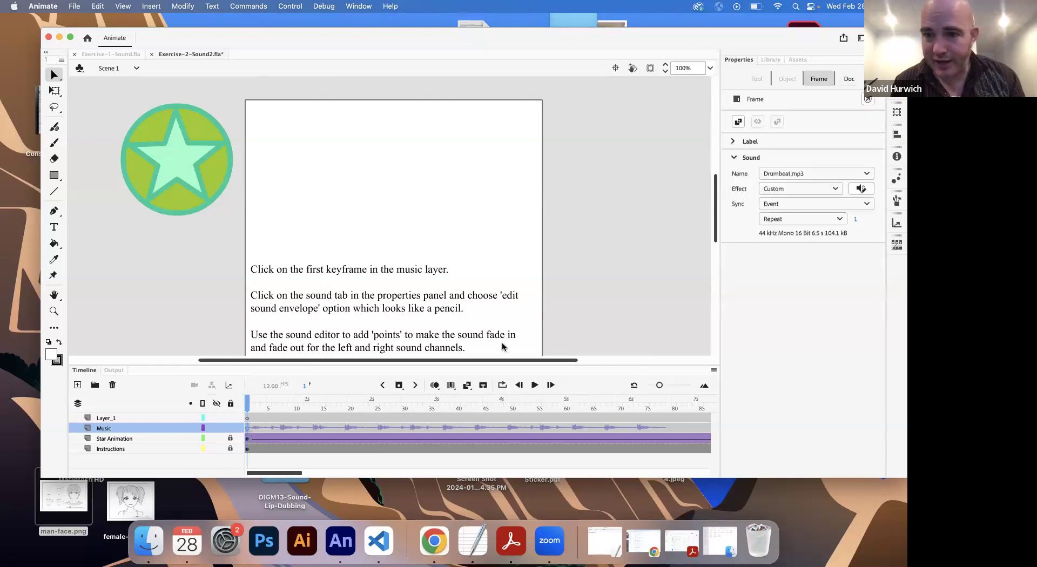
{"action": "left_click", "coordinate": [851, 204]}
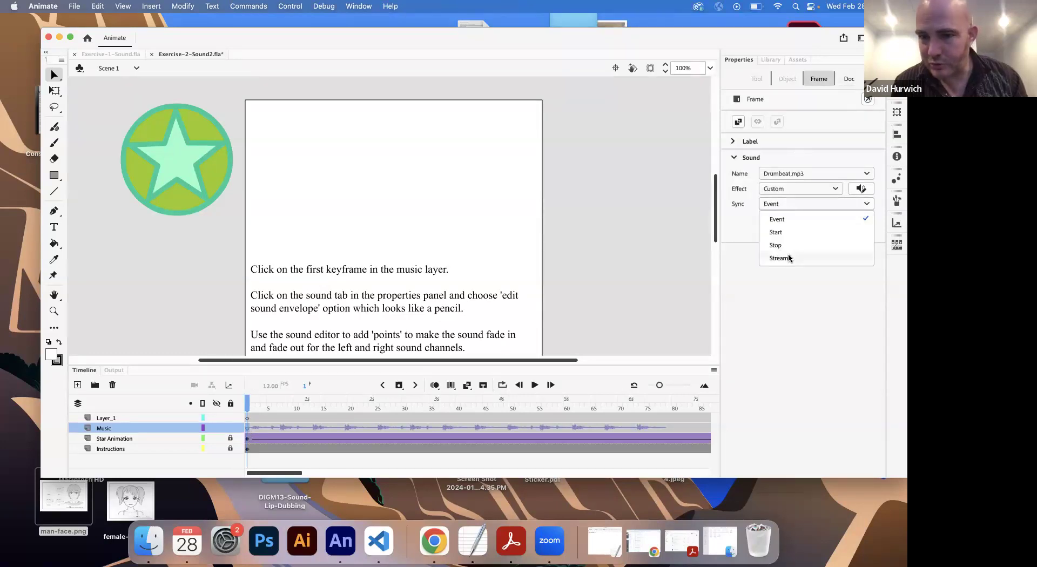
{"action": "left_click", "coordinate": [781, 194]}
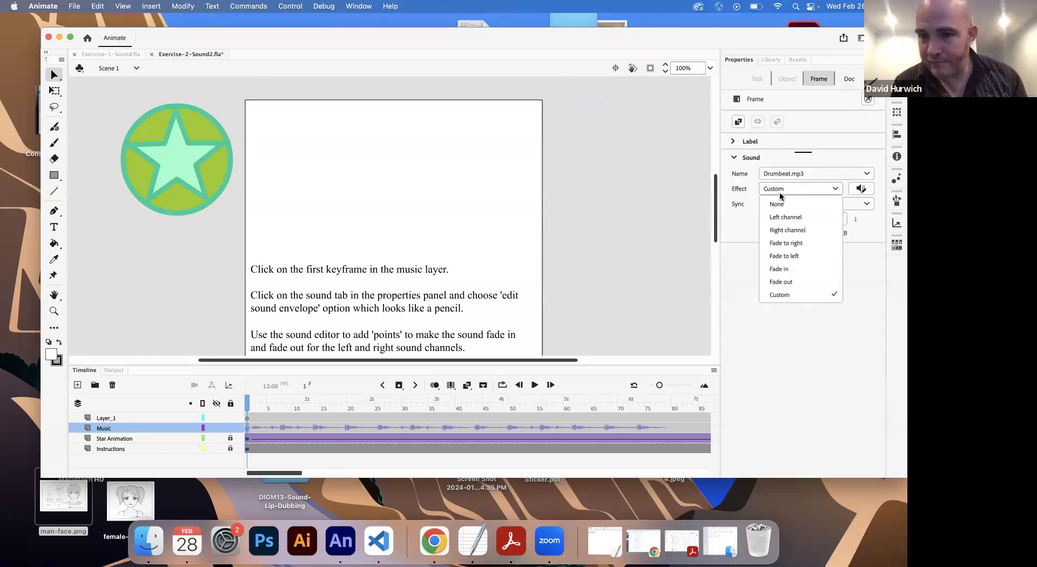
{"action": "left_click", "coordinate": [751, 223]}
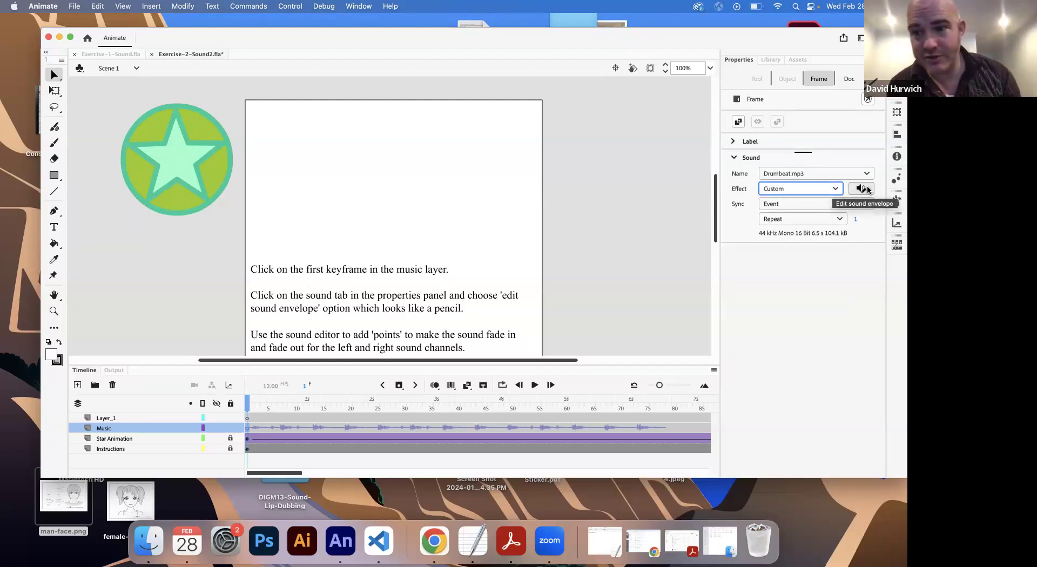
{"action": "left_click", "coordinate": [862, 189]}
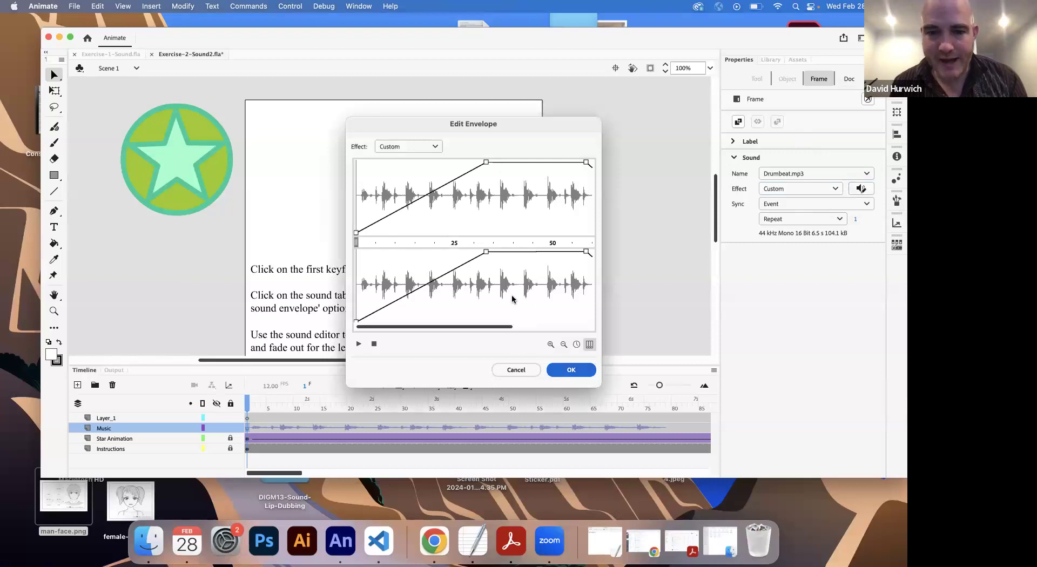
{"action": "left_click_drag", "start_coordinate": [485, 163], "coordinate": [434, 162]}
Step: Add a volume-dip point at about frame 36 in both channels and remove it again
{"action": "left_click_drag", "start_coordinate": [499, 163], "coordinate": [497, 212]}
{"action": "left_click_drag", "start_coordinate": [497, 253], "coordinate": [498, 319]}
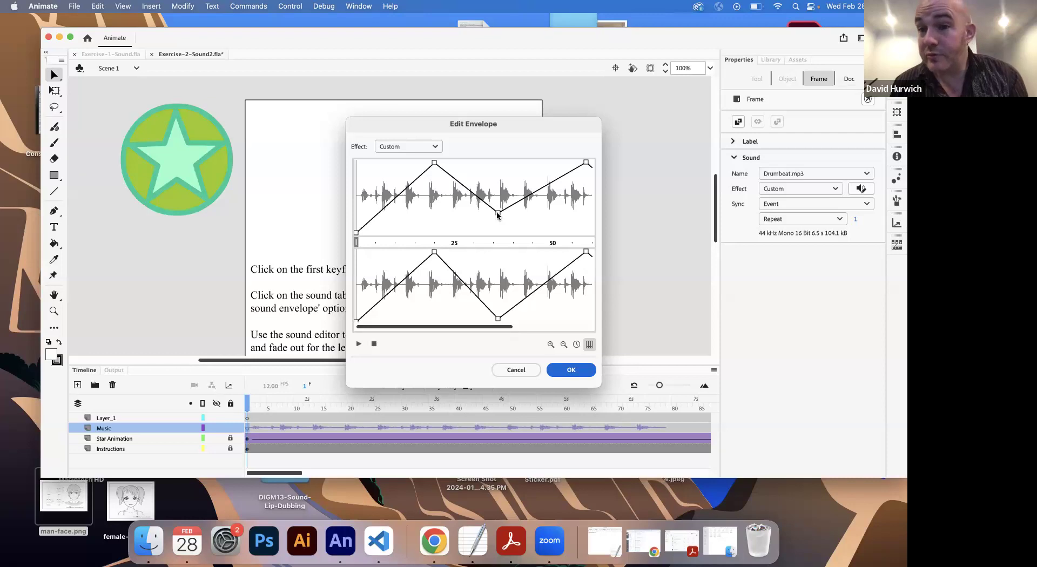
{"action": "left_click_drag", "start_coordinate": [497, 215], "coordinate": [500, 253]}
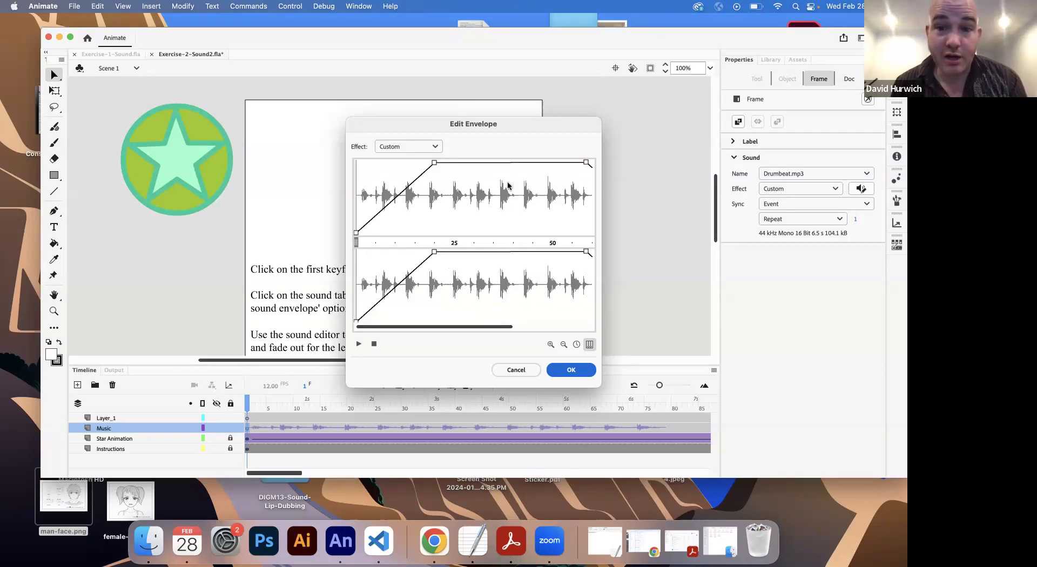
Step: Add an envelope point at about frame 39, lower it to silence in both channels, play the drumbeat, and accept the envelope
{"action": "left_click", "coordinate": [511, 162]}
{"action": "left_click_drag", "start_coordinate": [512, 162], "coordinate": [507, 329]}
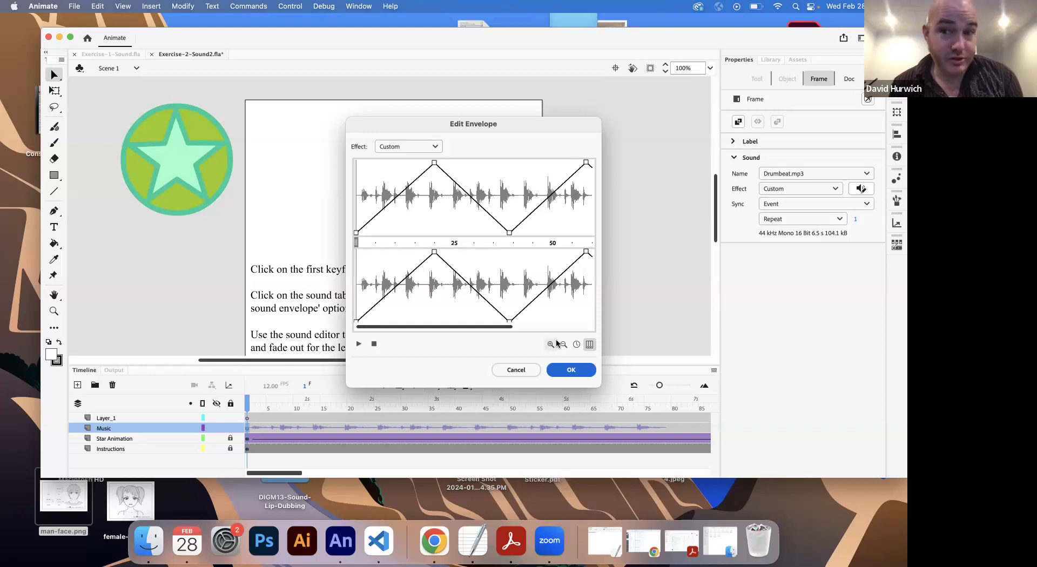
{"action": "left_click", "coordinate": [357, 347]}
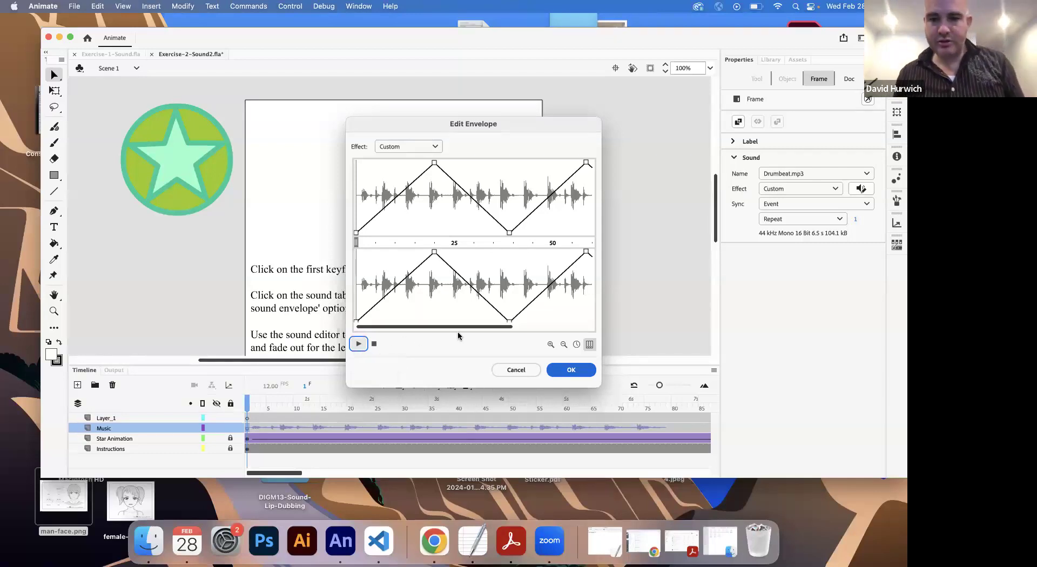
{"action": "left_click", "coordinate": [571, 369]}
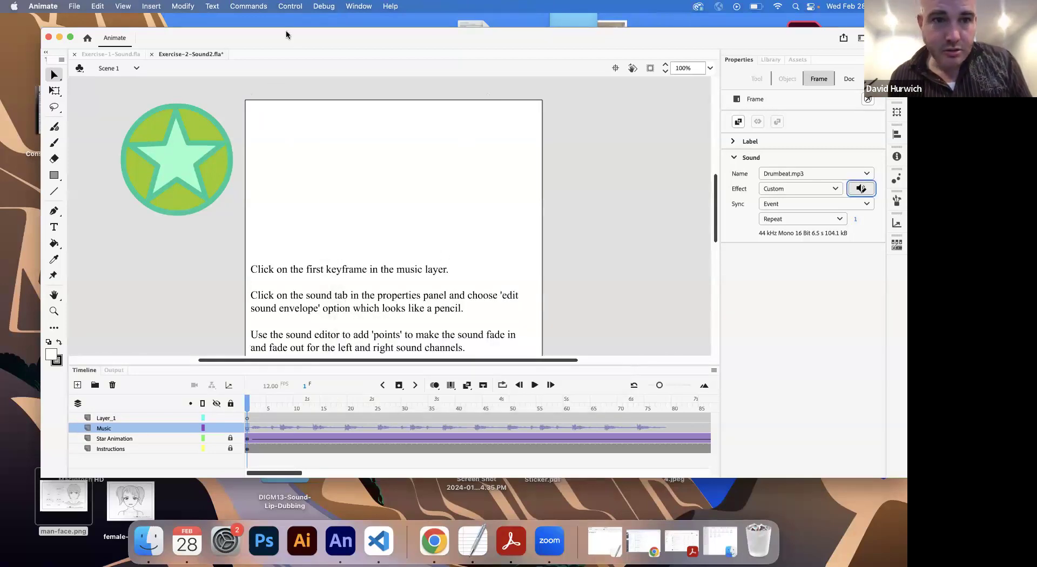
Step: Test the scene with the mid-track volume dip and close the preview window
{"action": "left_click", "coordinate": [290, 6]}
{"action": "left_click", "coordinate": [298, 144]}
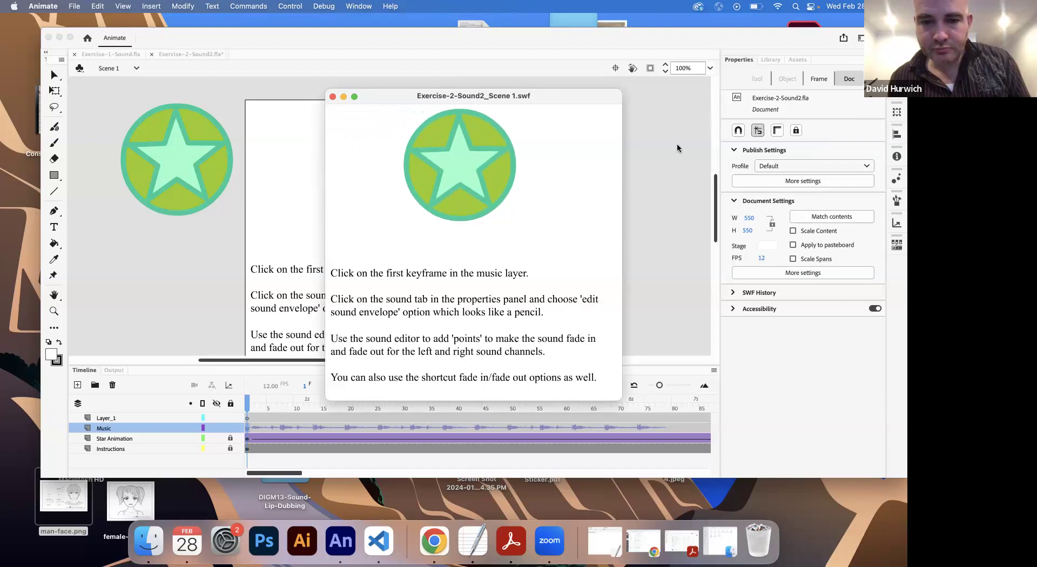
{"action": "left_click", "coordinate": [332, 96]}
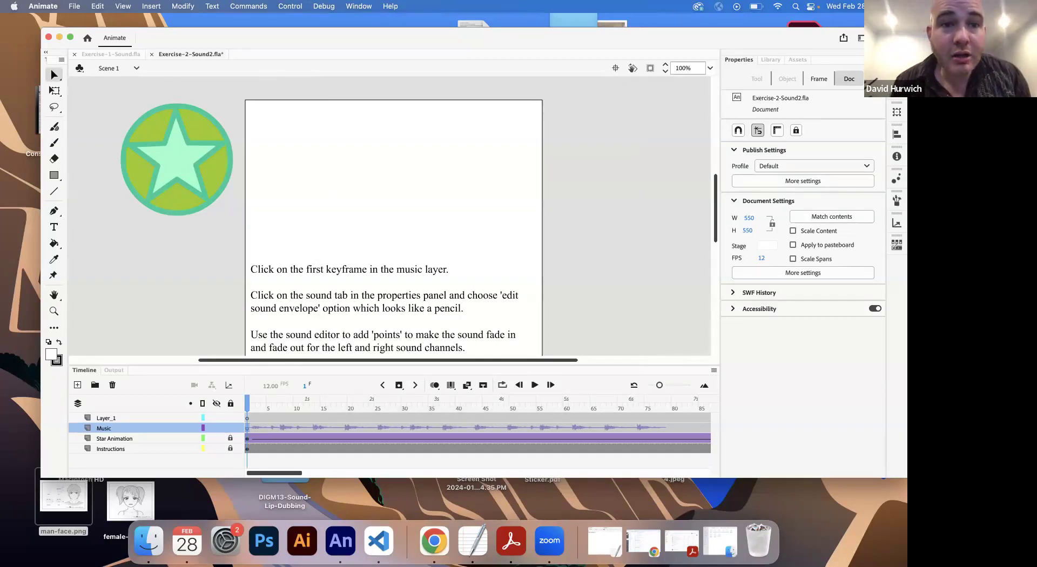
Step: Open Exercise-3-Sound3.fla from the DIGM13-Sound-Lip-Dubbing folder
{"action": "left_click", "coordinate": [75, 6]}
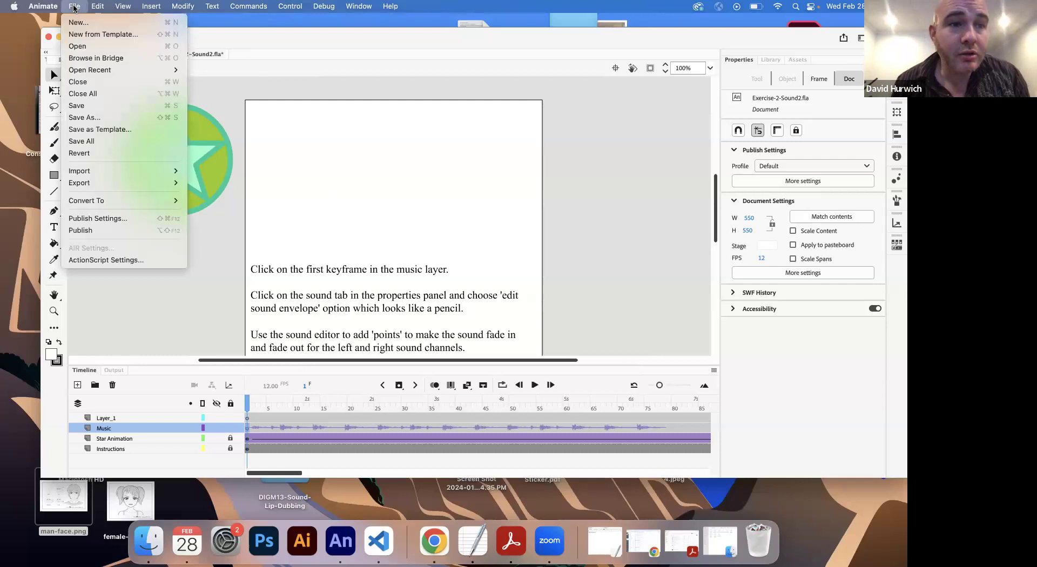
{"action": "left_click", "coordinate": [73, 45]}
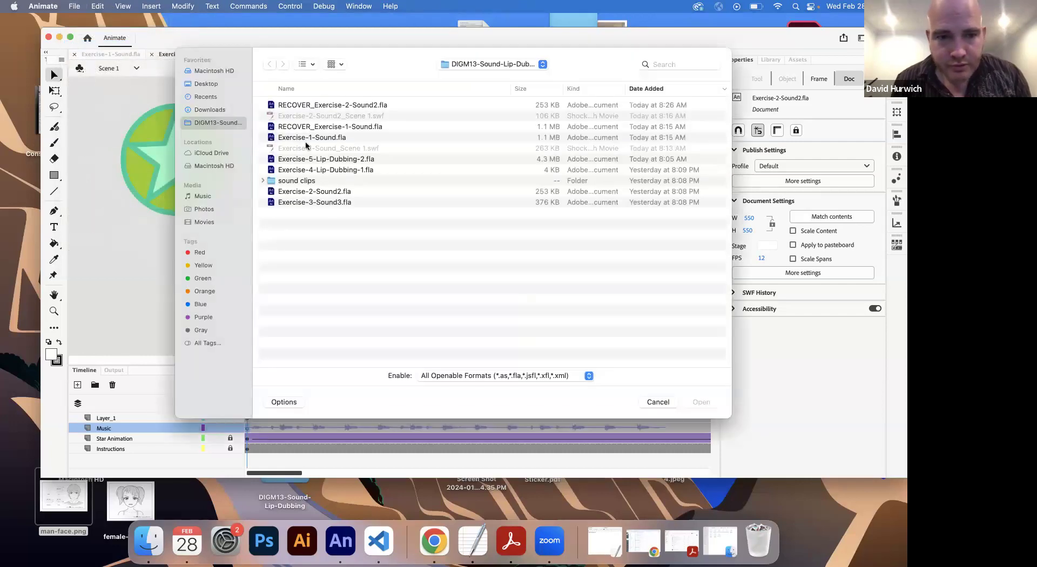
{"action": "double_click", "coordinate": [314, 203]}
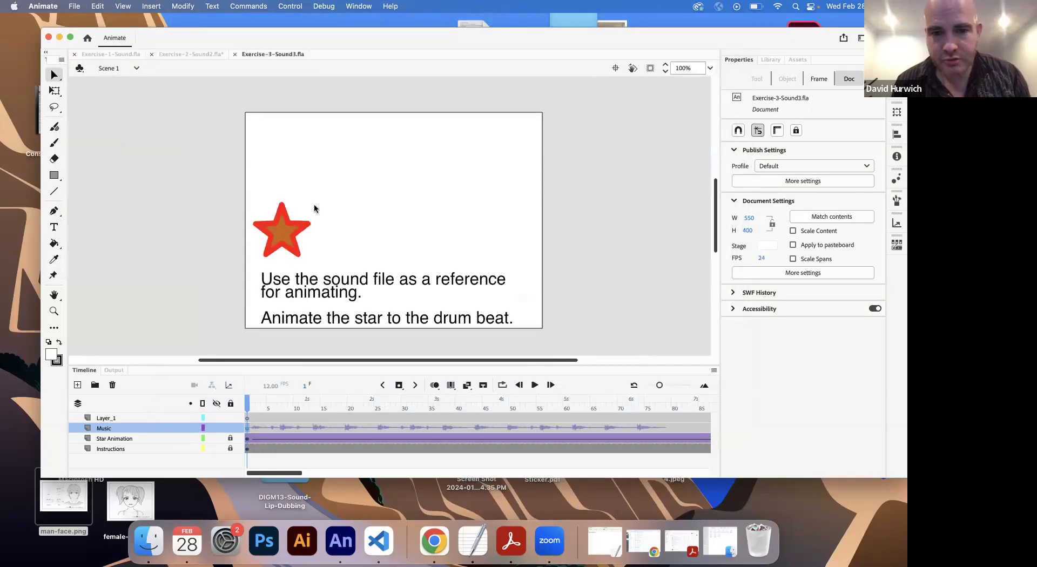